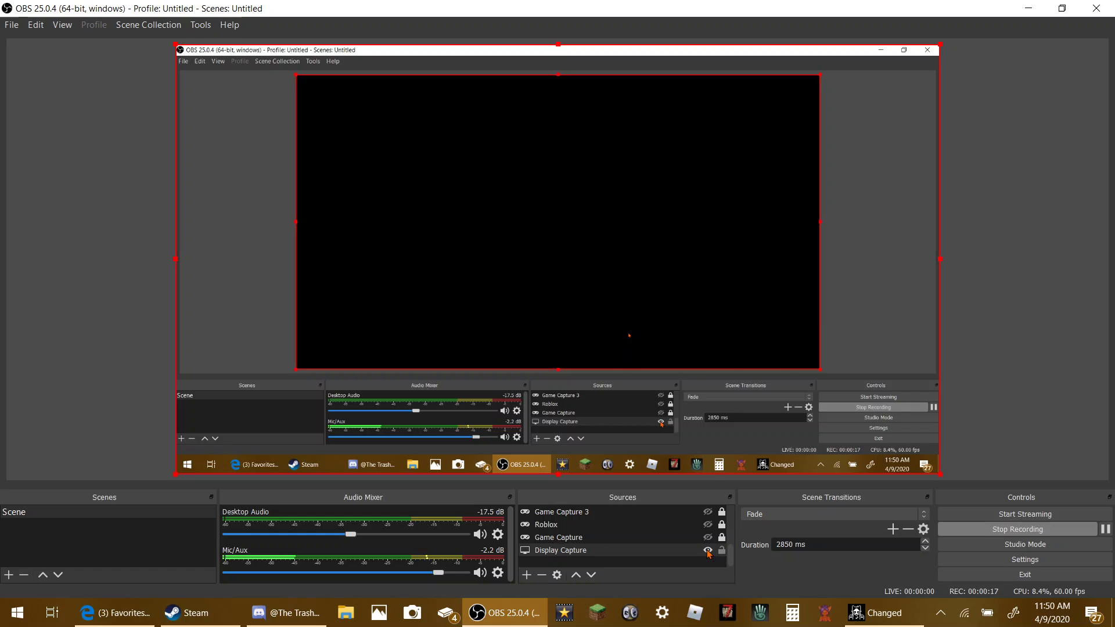
# - Bring the Changed game window to the front from the taskbar
pyautogui.click(870, 613)
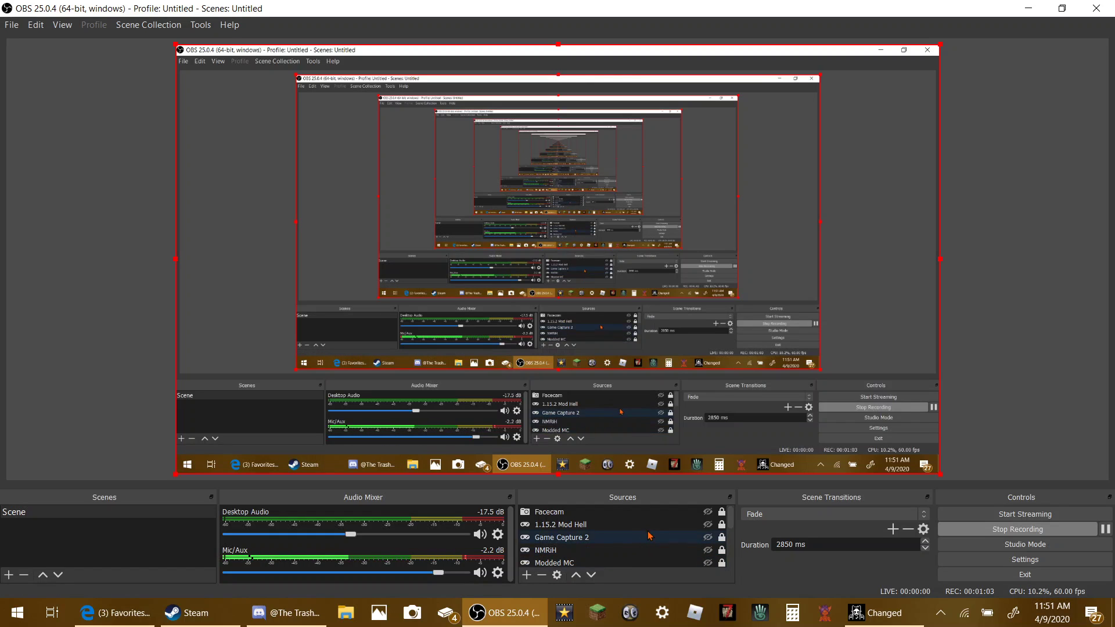
# - Lower the Mic/Aux volume slider slightly, to about -3.2 dB
pyautogui.moveTo(438, 574); pyautogui.dragTo(429, 575)
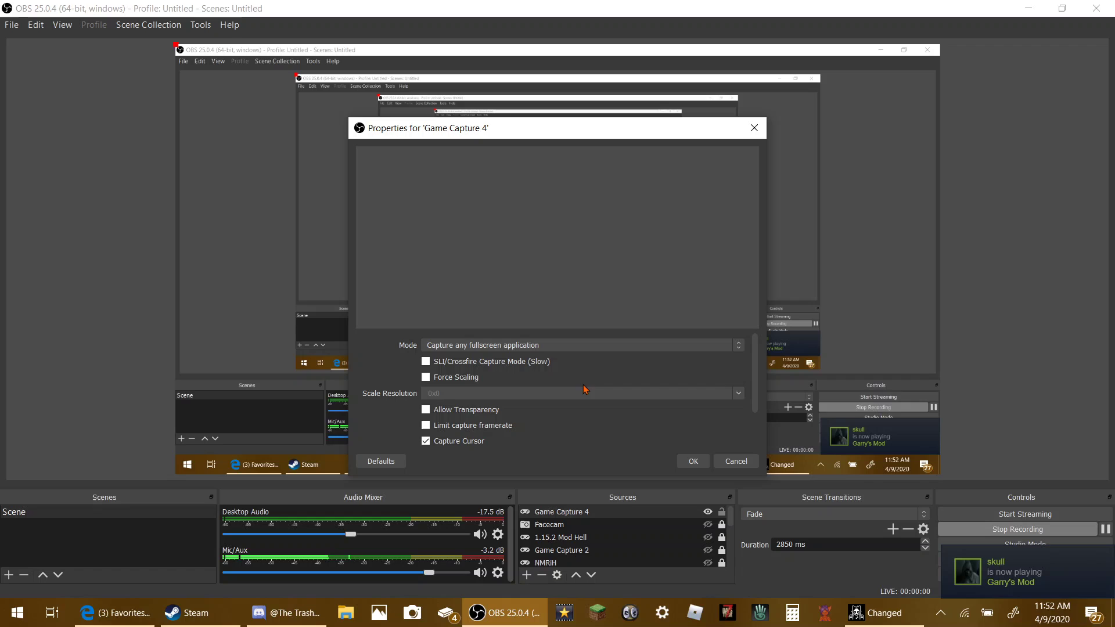
# - Switch Game Capture mode to Capture specific window and select [Game.exe]: Changed
pyautogui.click(548, 346)
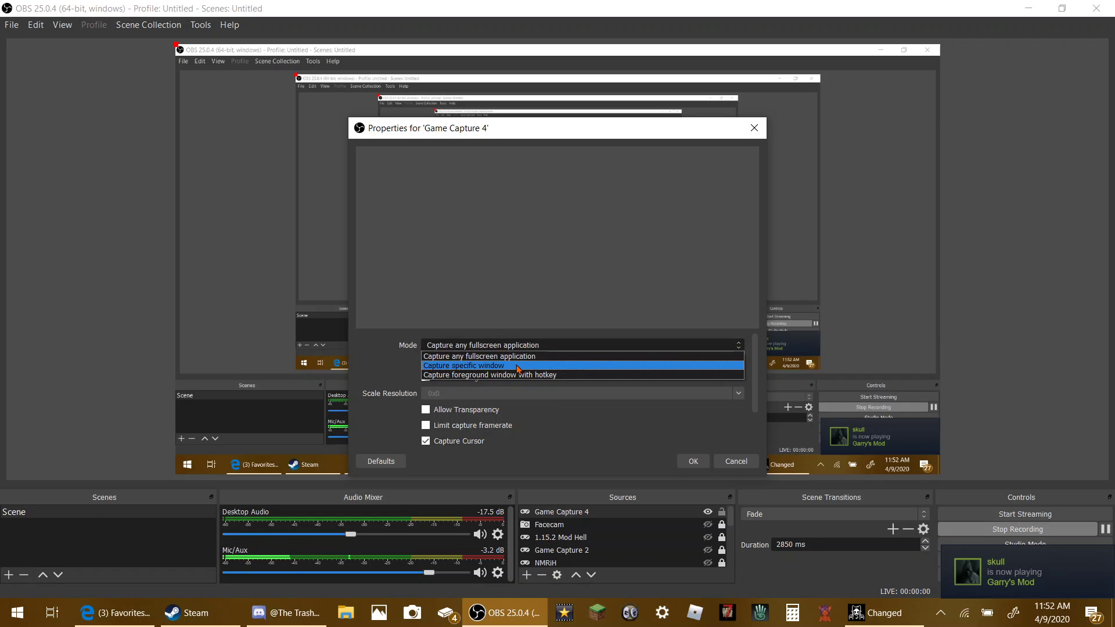
pyautogui.click(517, 367)
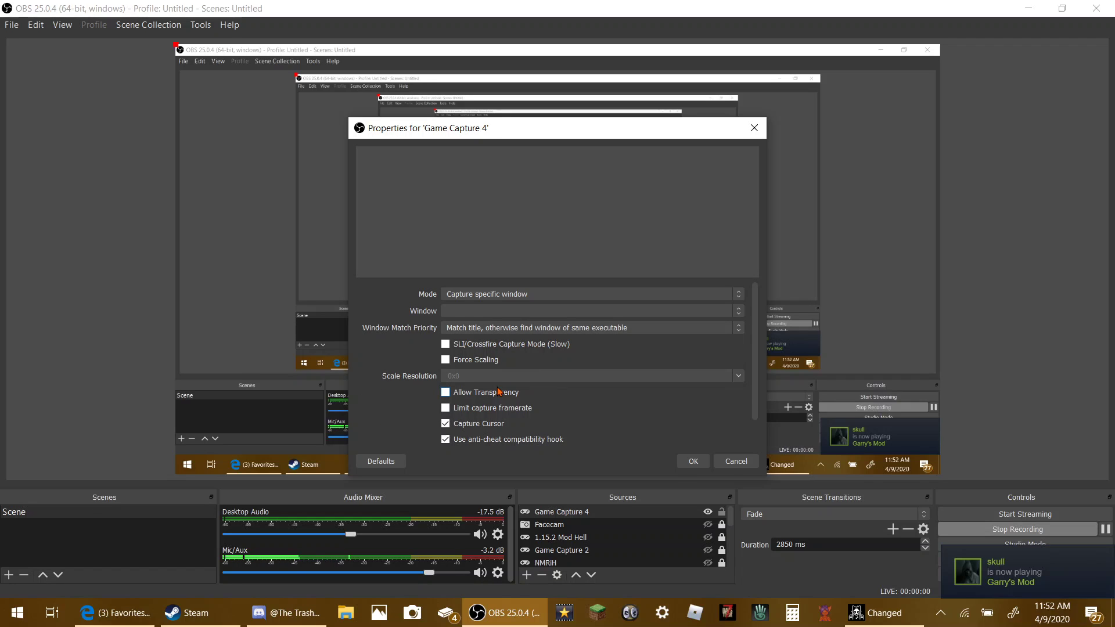
pyautogui.click(510, 313)
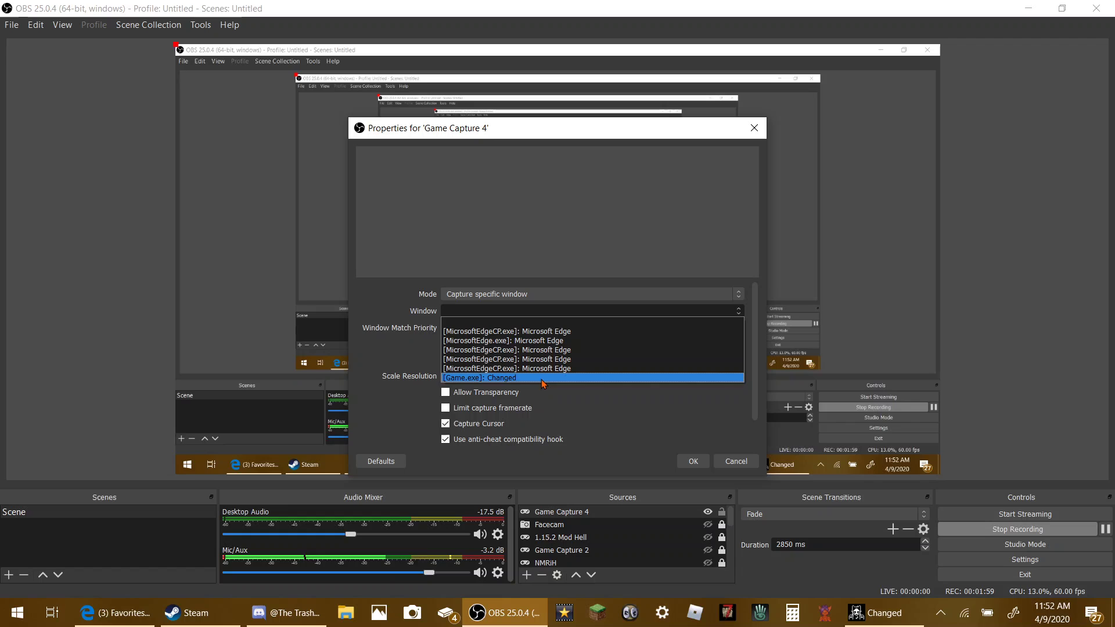
pyautogui.click(538, 363)
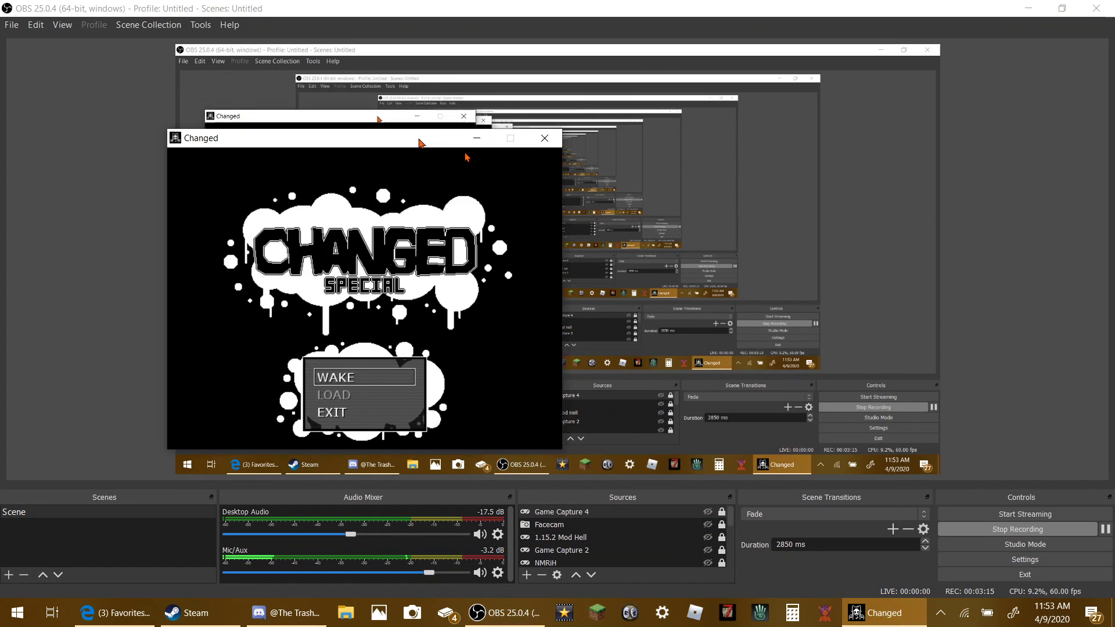
# - Centre the Changed window, then minimise OBS, Discord and the Edge browser
pyautogui.moveTo(418, 142); pyautogui.dragTo(612, 113)
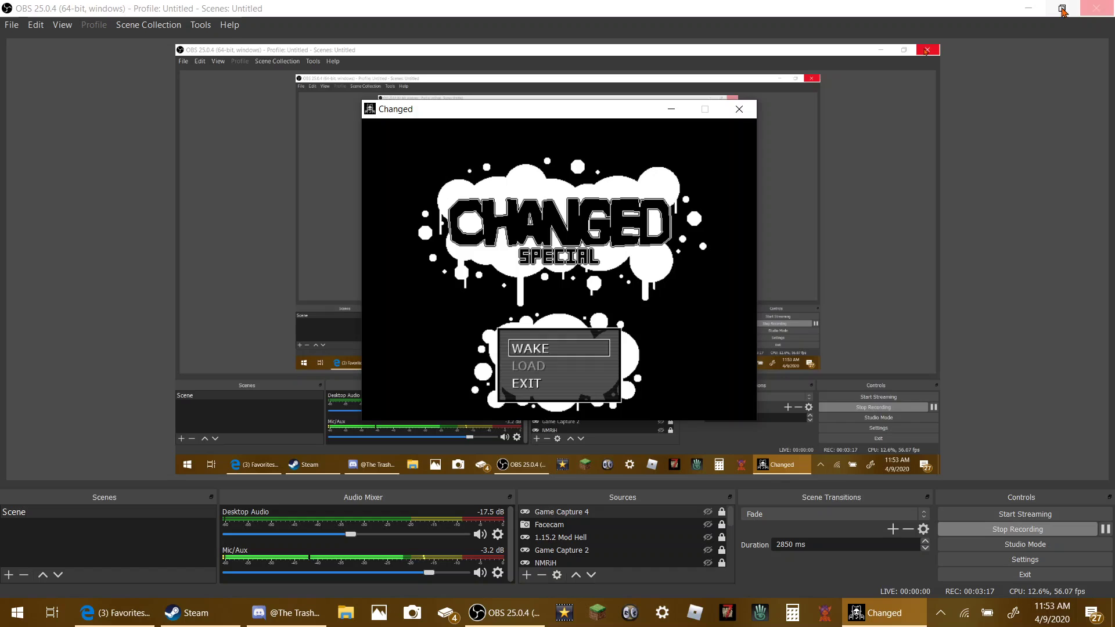
pyautogui.click(1029, 9)
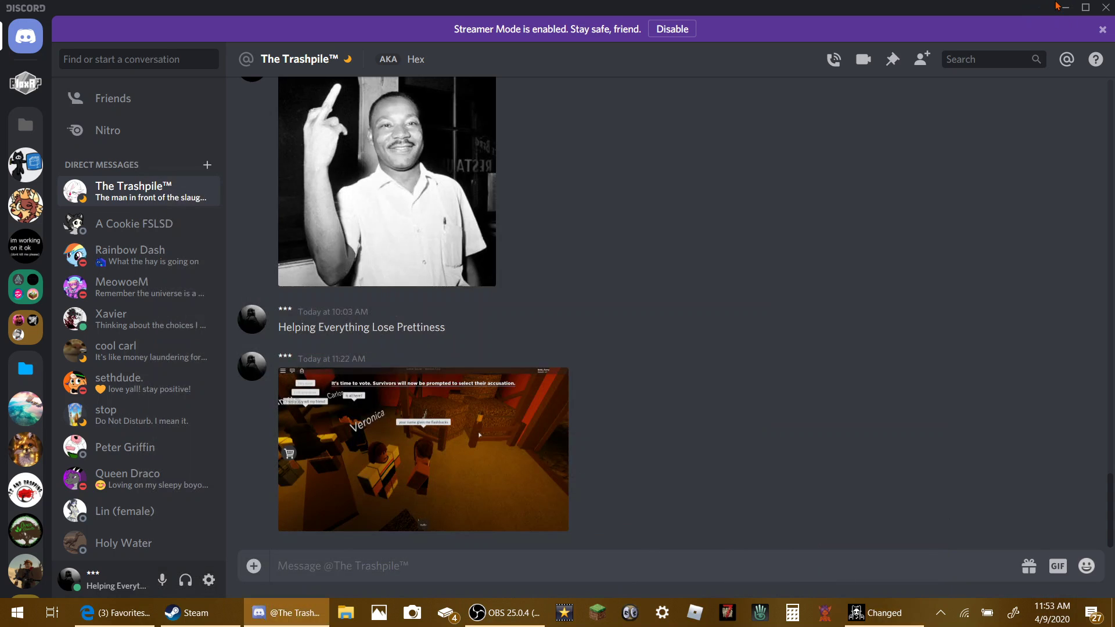
pyautogui.click(1064, 8)
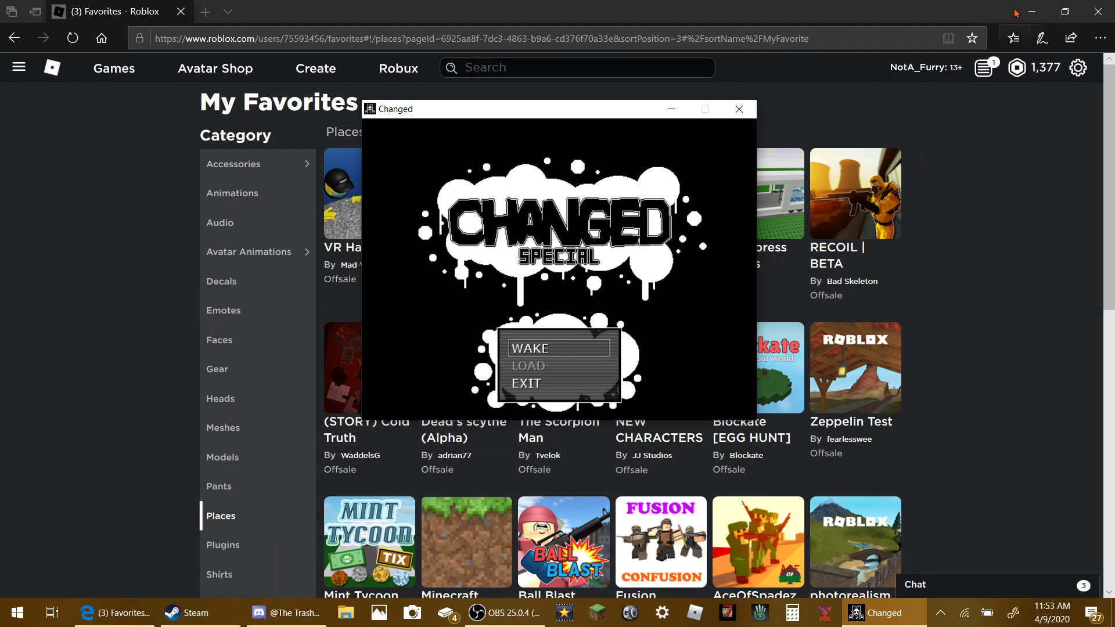
pyautogui.click(1031, 12)
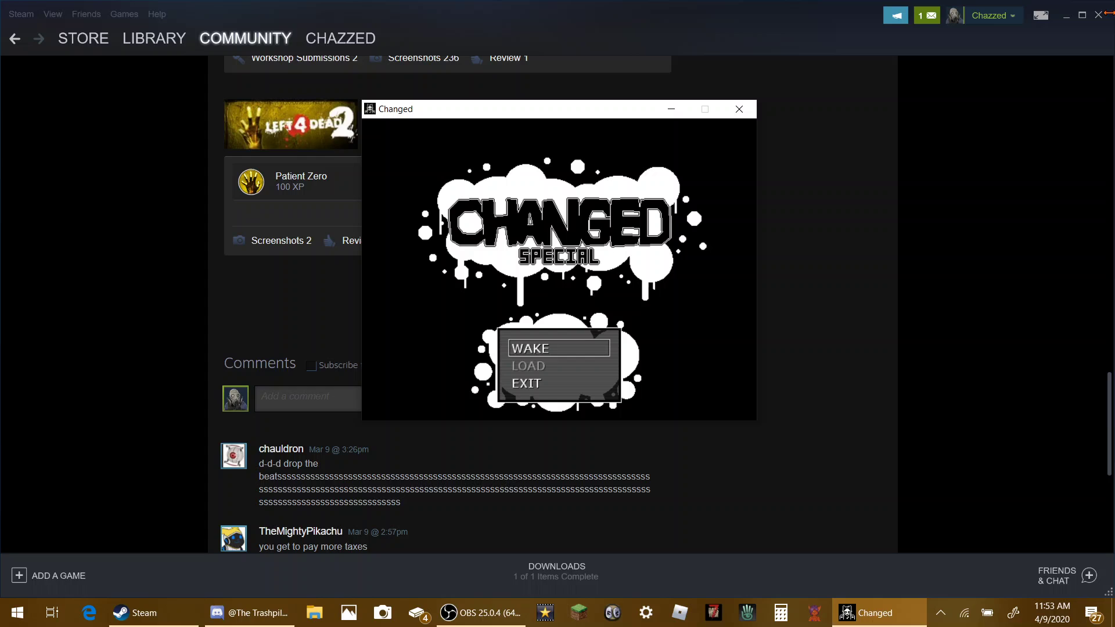
# - Open the 1 new comment notification and post a reply in the profile comment thread
pyautogui.click(926, 15)
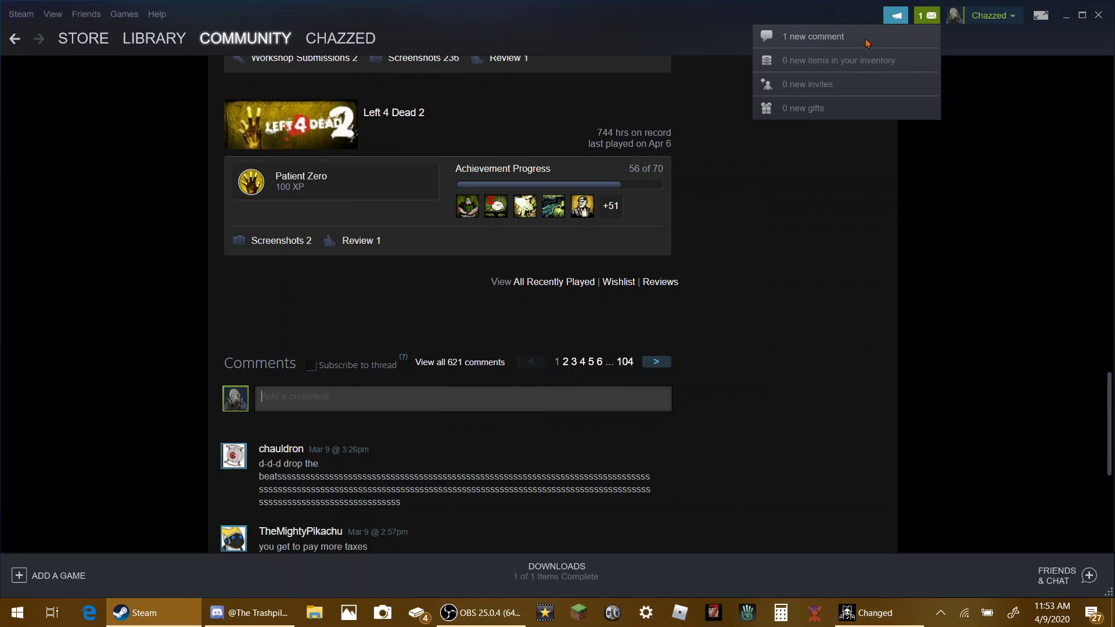
pyautogui.click(811, 40)
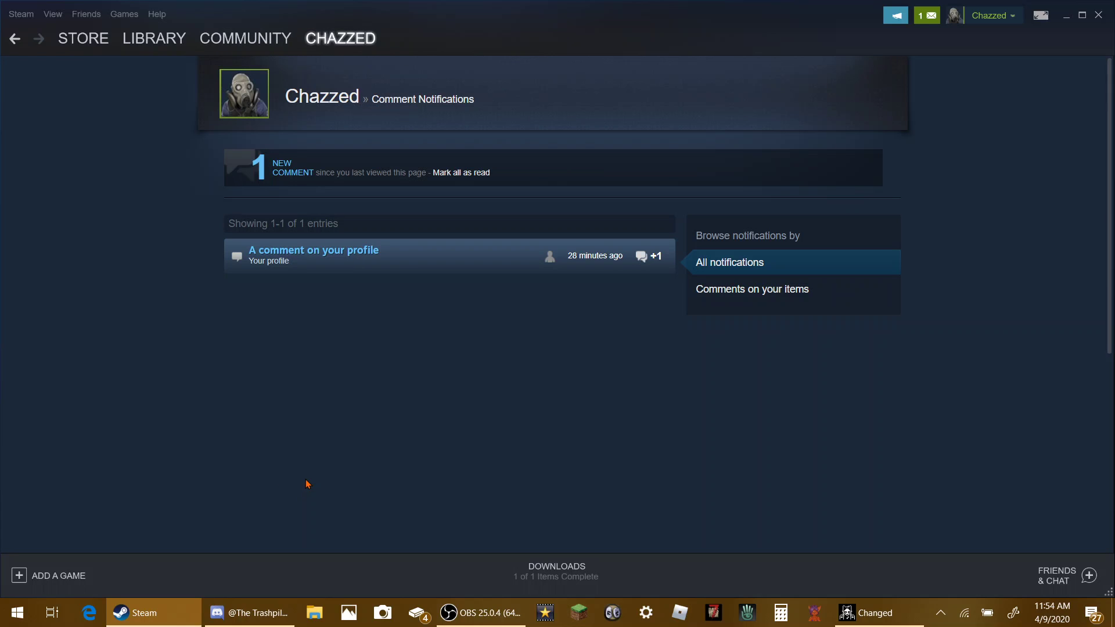
pyautogui.click(474, 271)
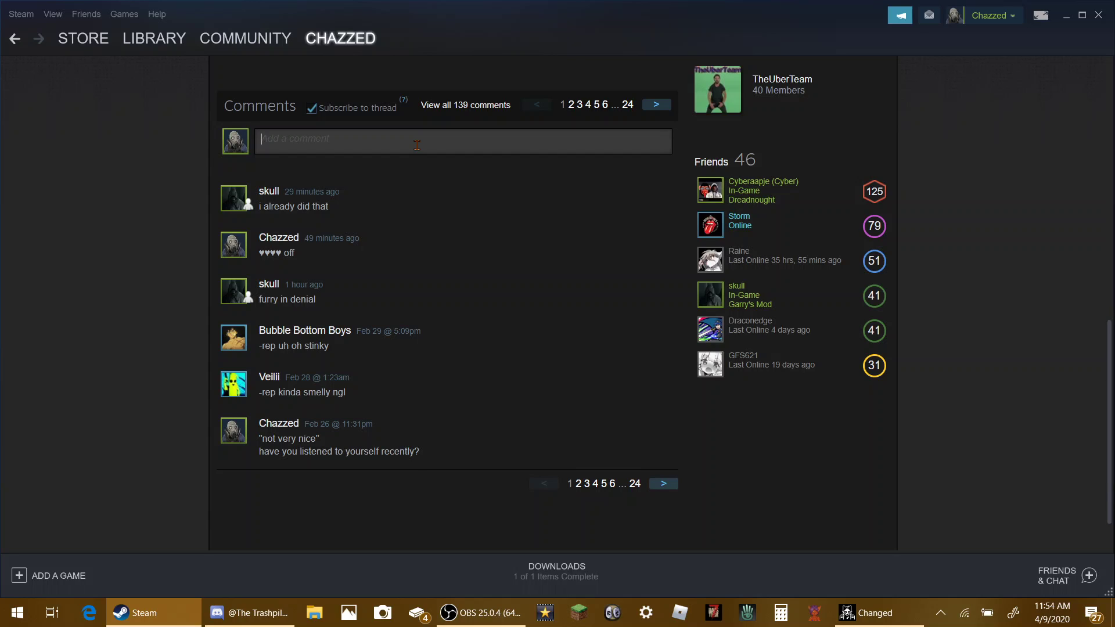
pyautogui.write('did what')
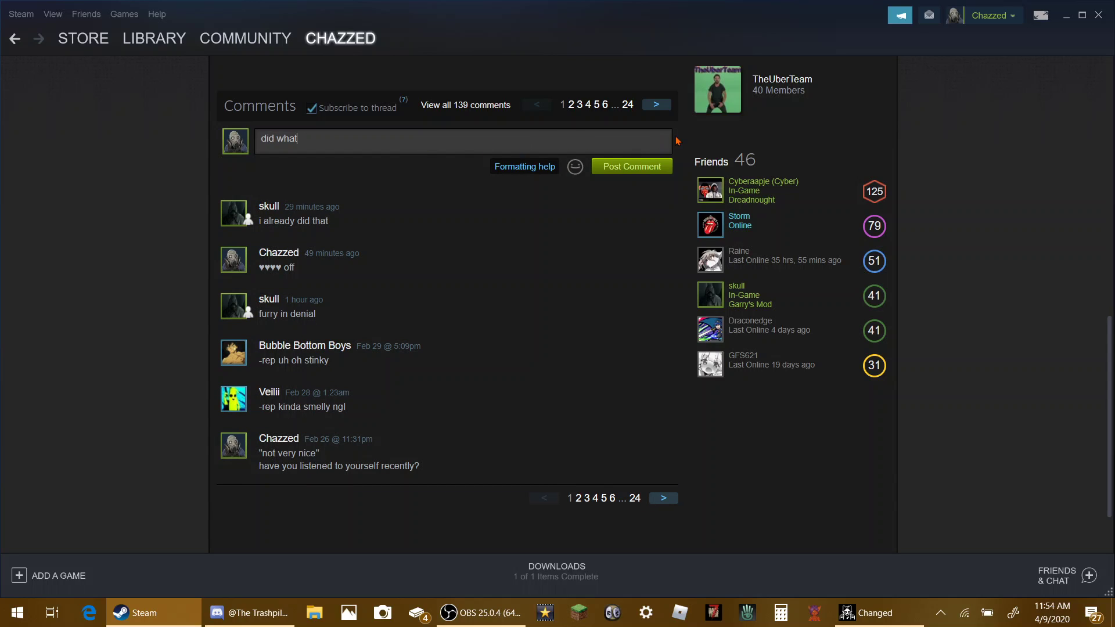
pyautogui.click(613, 168)
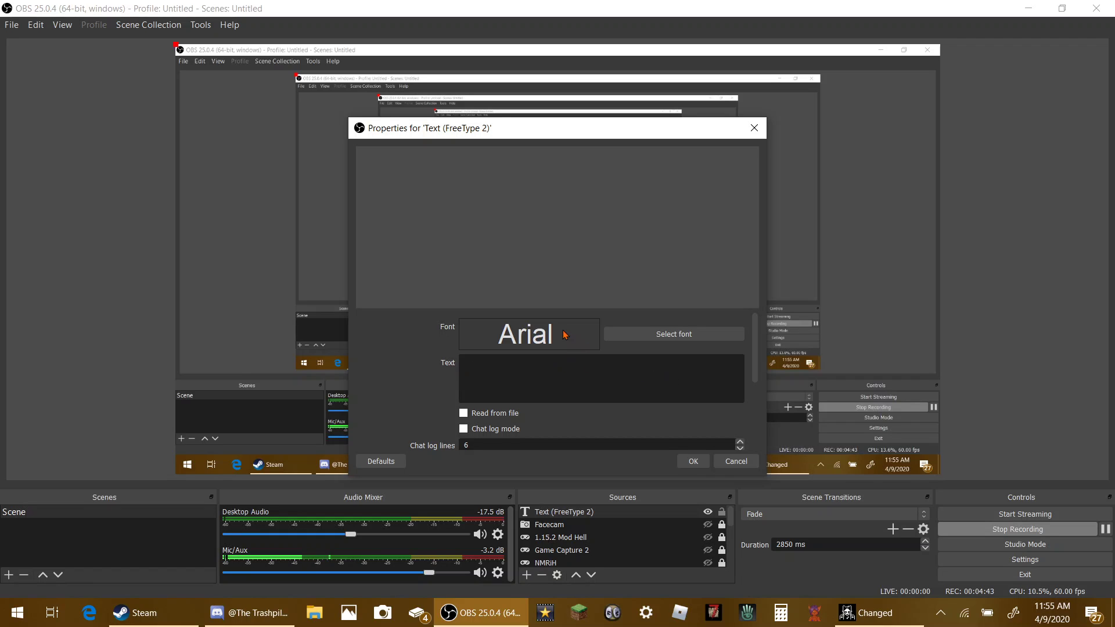
# - Enter the text 'pingas', try Arial Black and Arial, then apply 8514oem
pyautogui.click(530, 363)
pyautogui.write('pingas')
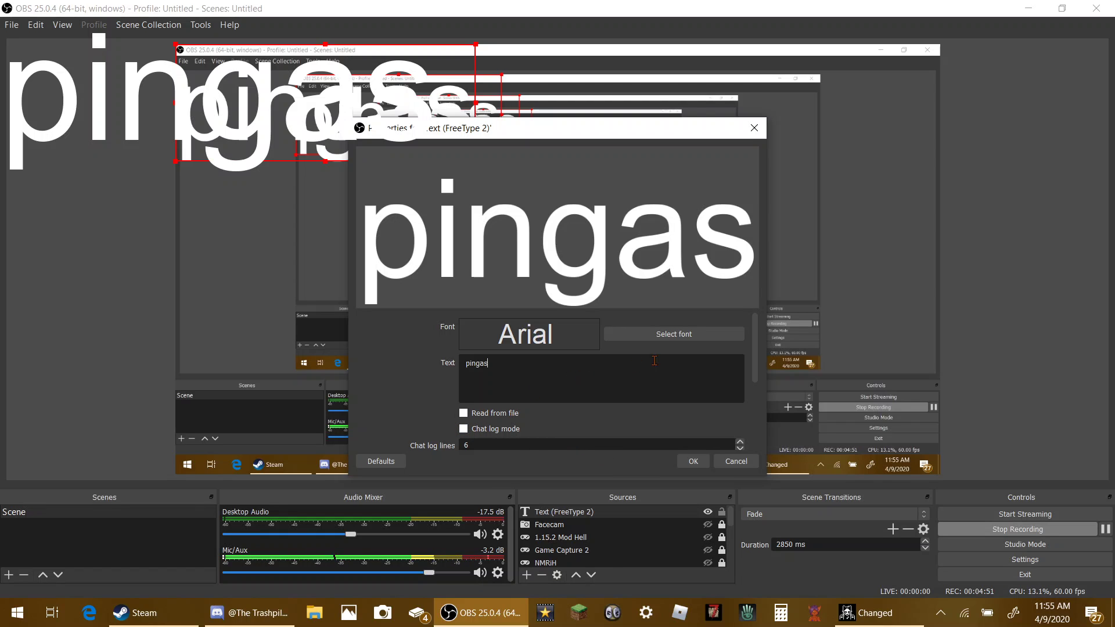
pyautogui.click(673, 336)
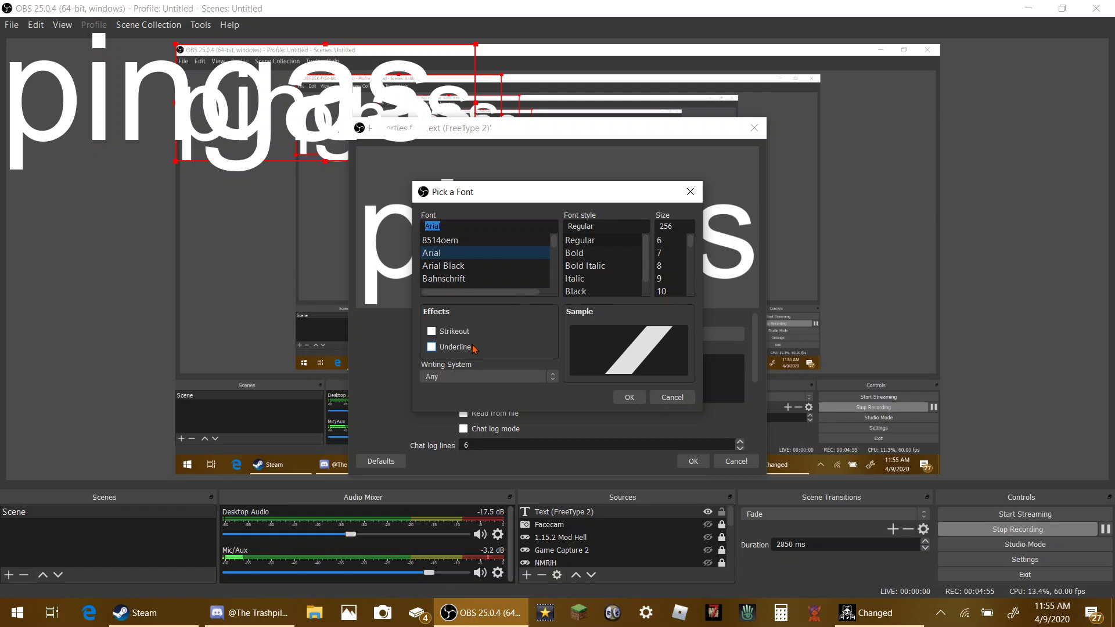
pyautogui.click(469, 267)
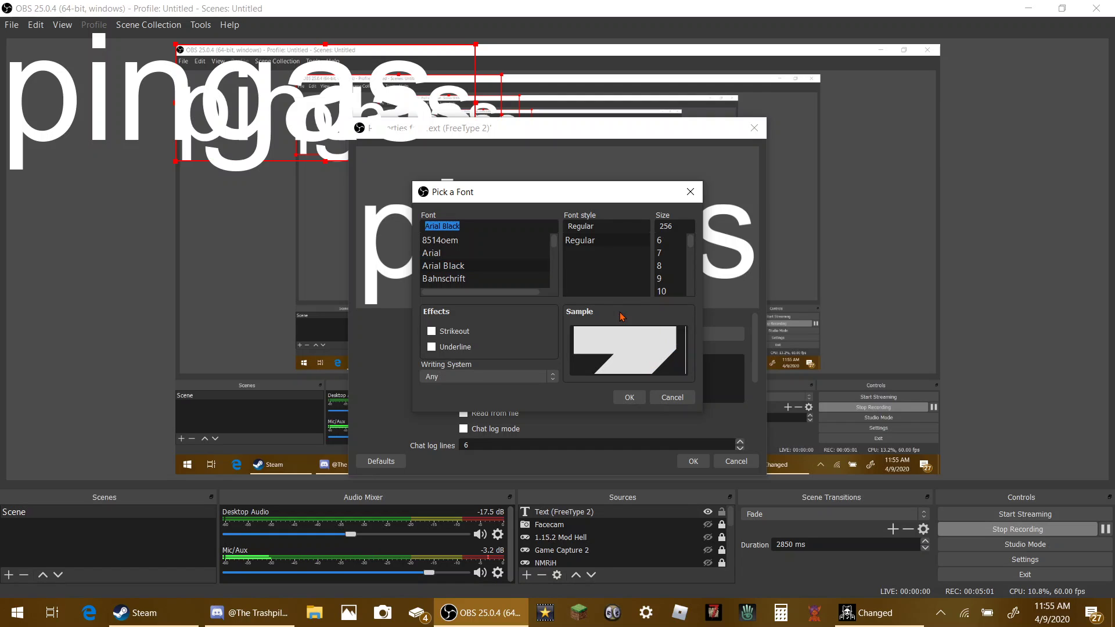
pyautogui.click(489, 254)
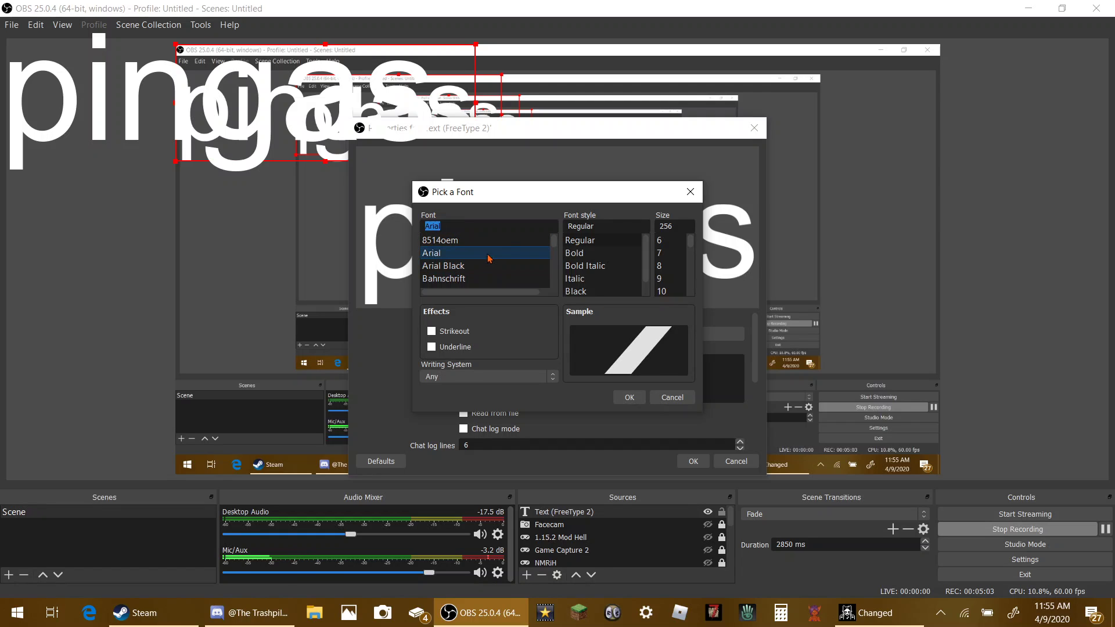
pyautogui.click(512, 249)
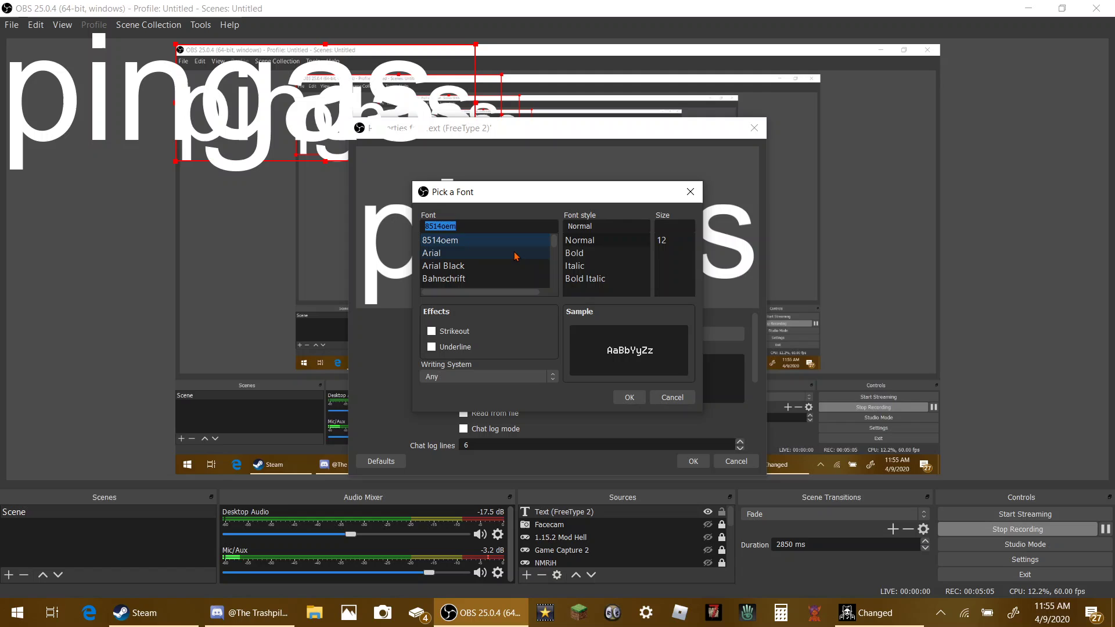
pyautogui.click(628, 397)
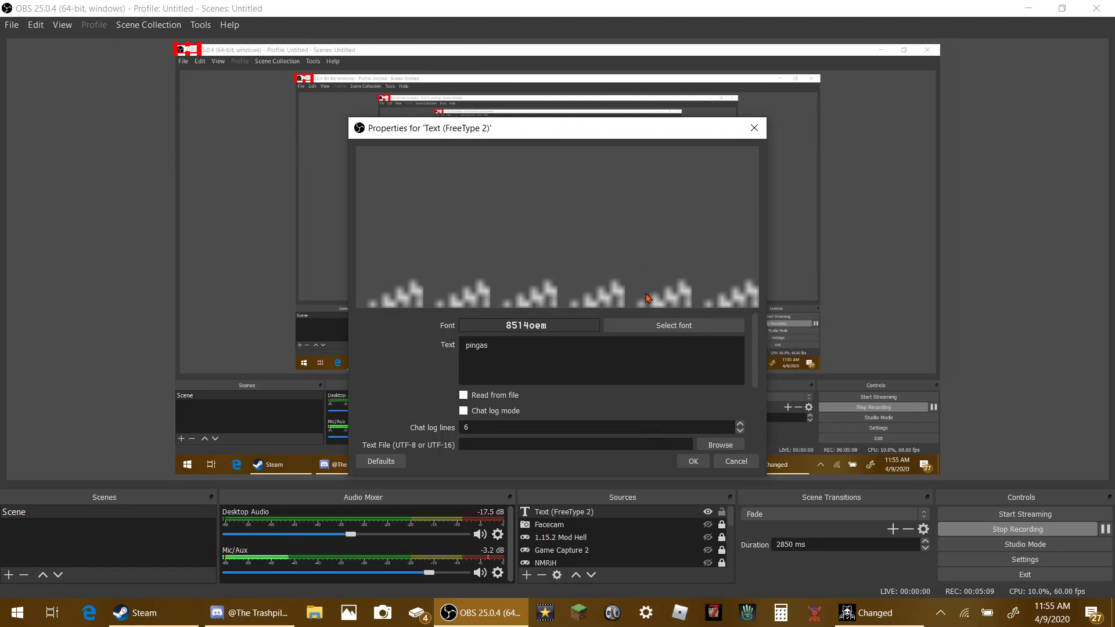
# - Trim the text and change the font style from Regular to Bold
pyautogui.press('BackSpace')
pyautogui.press('BackSpace')
pyautogui.press('BackSpace')
pyautogui.press('BackSpace')
pyautogui.press('BackSpace')
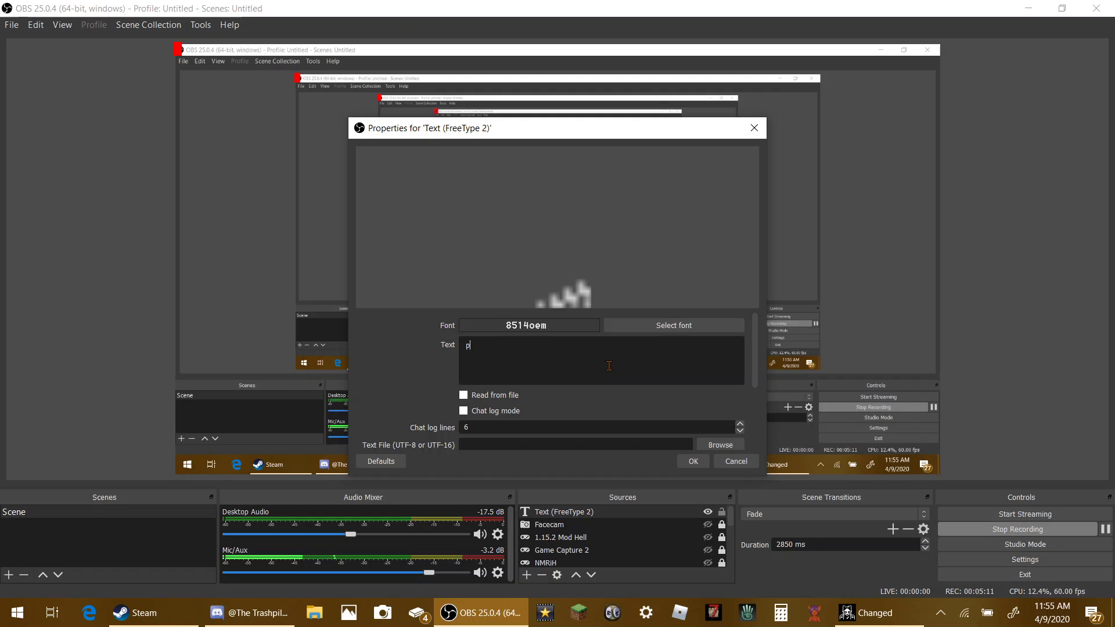
pyautogui.write('ingas')
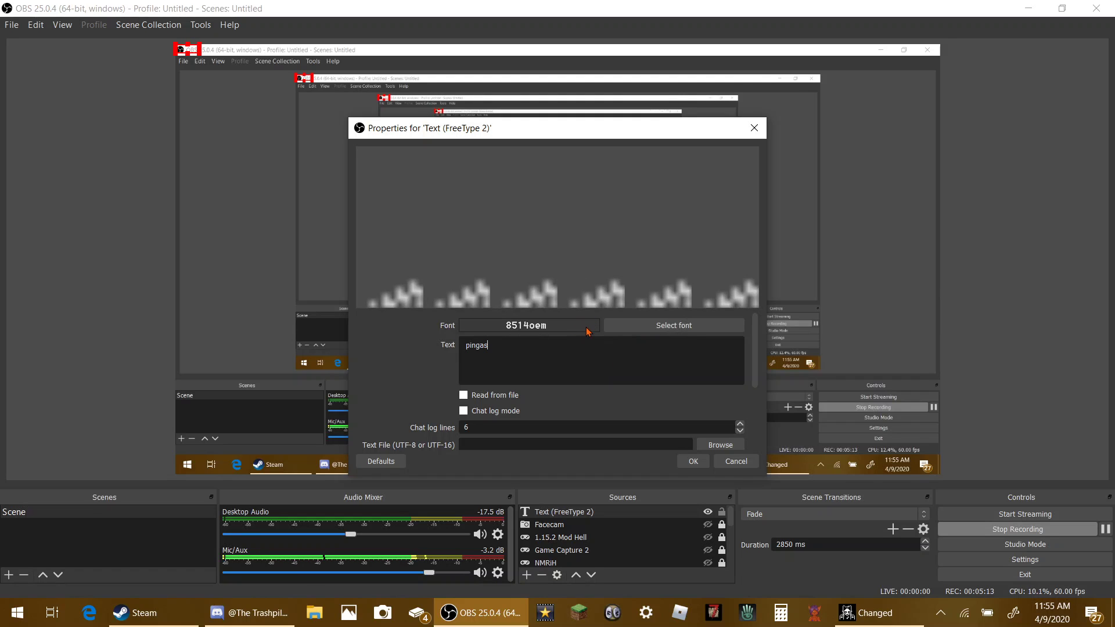
pyautogui.click(609, 328)
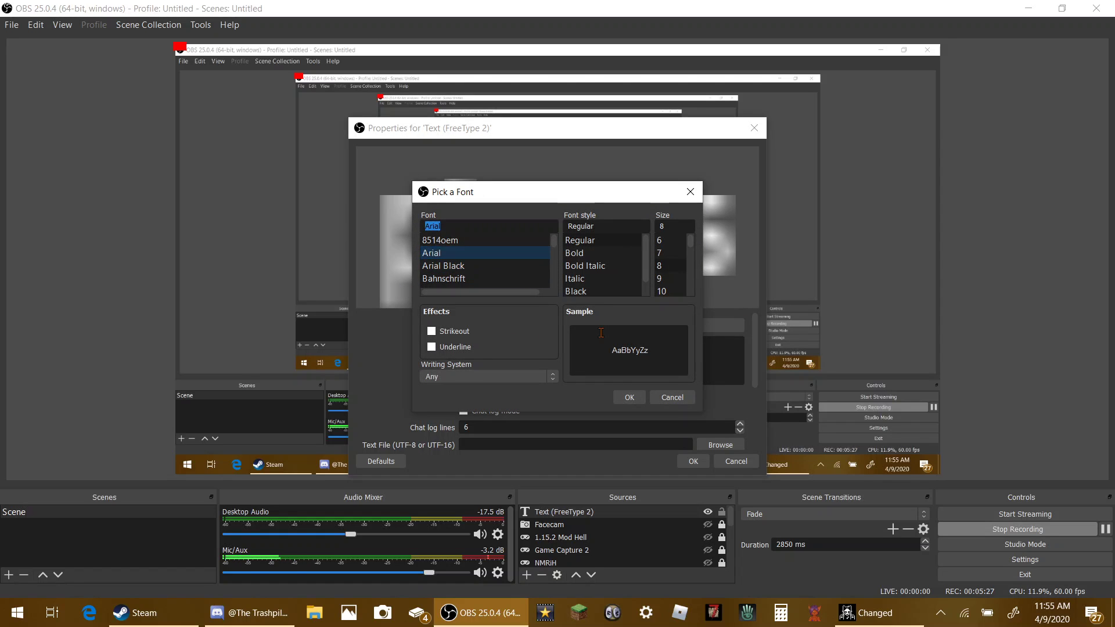
pyautogui.click(607, 241)
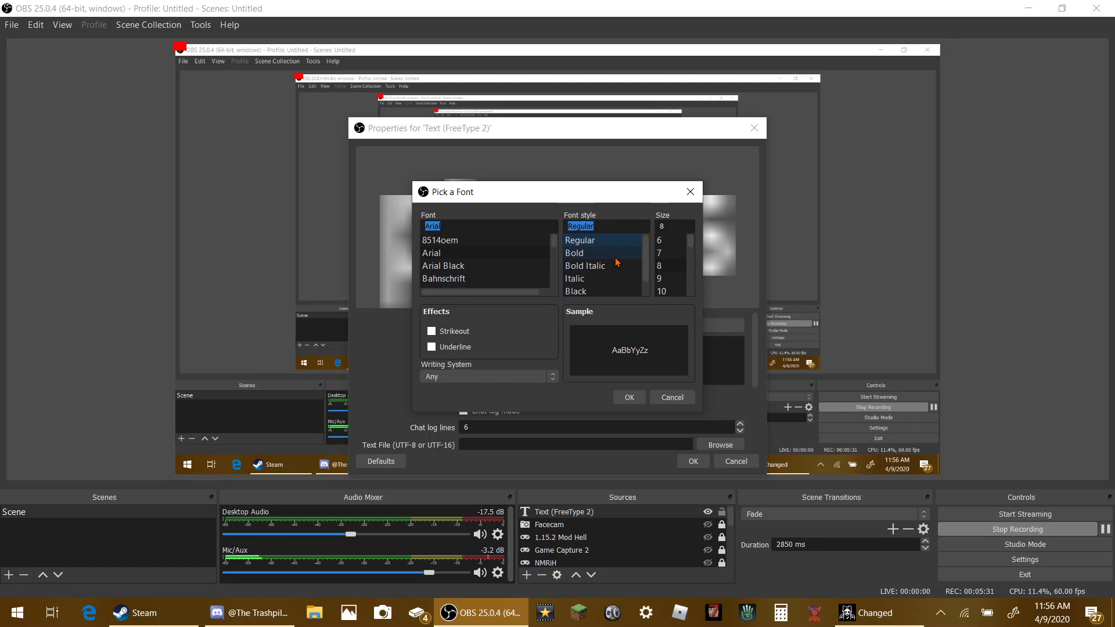
pyautogui.click(612, 254)
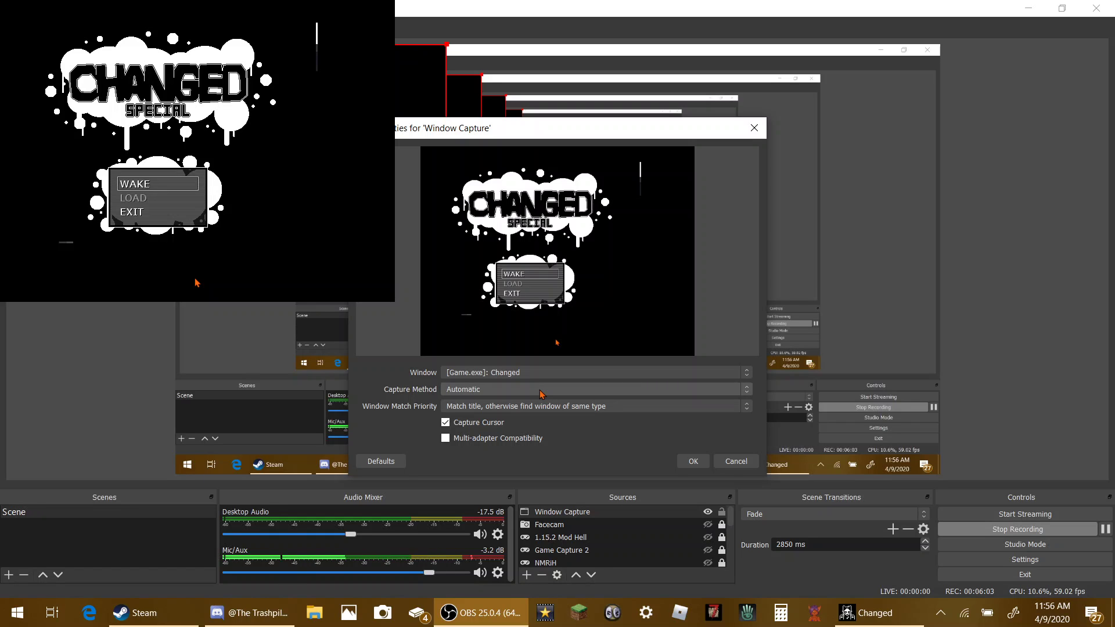
# - Keep automatic capture, require a window title match, and make the game fullscreen with Alt+Enter
pyautogui.click(529, 392)
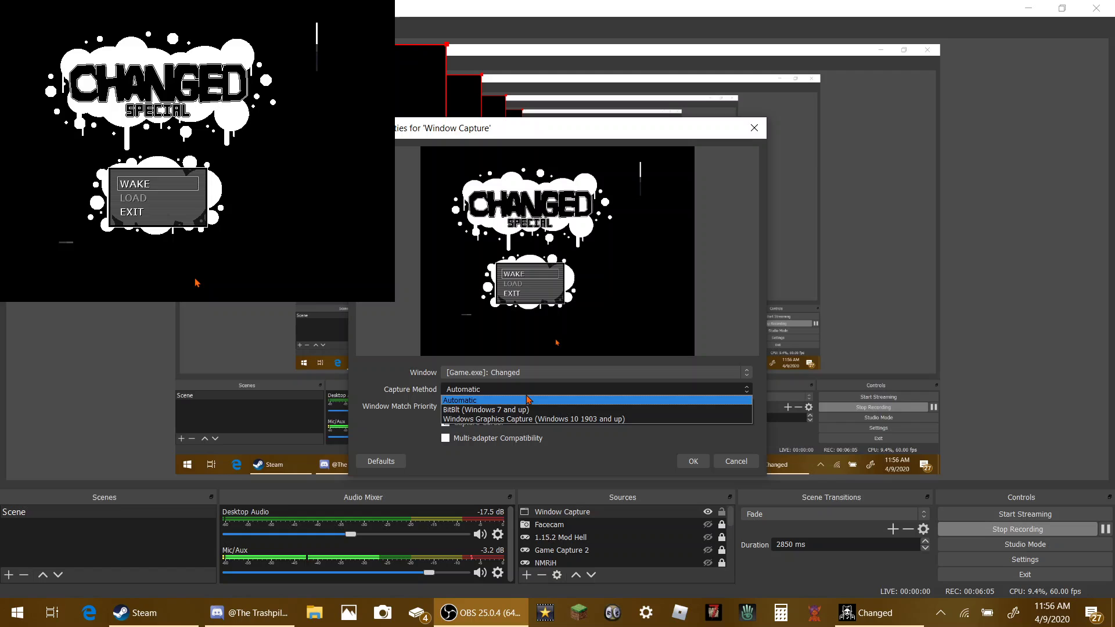
pyautogui.click(529, 399)
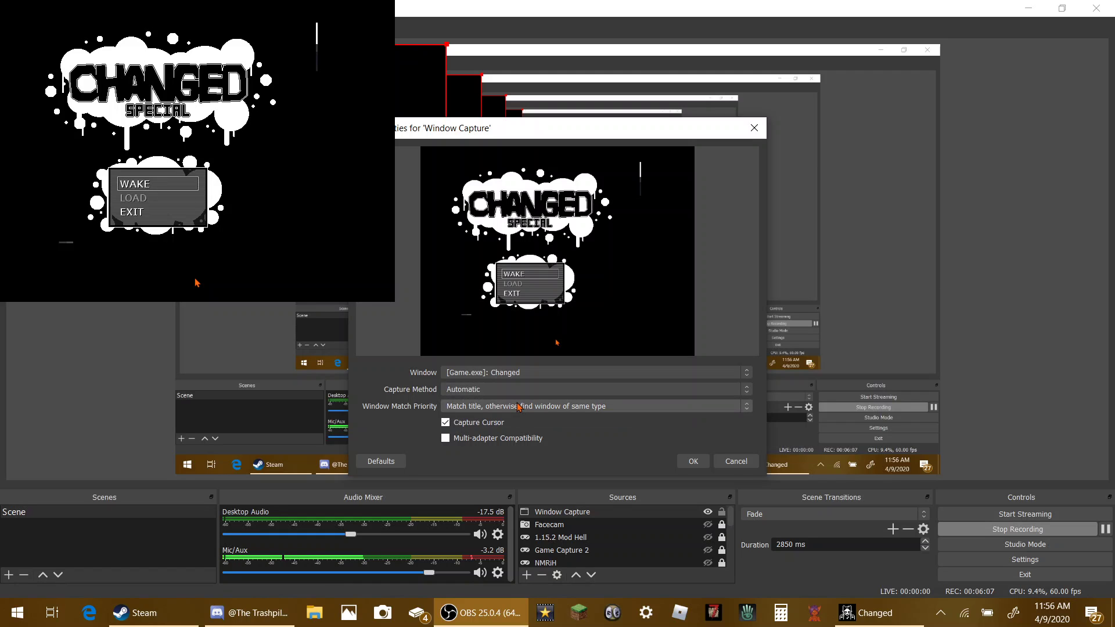
pyautogui.click(497, 407)
pyautogui.click(497, 417)
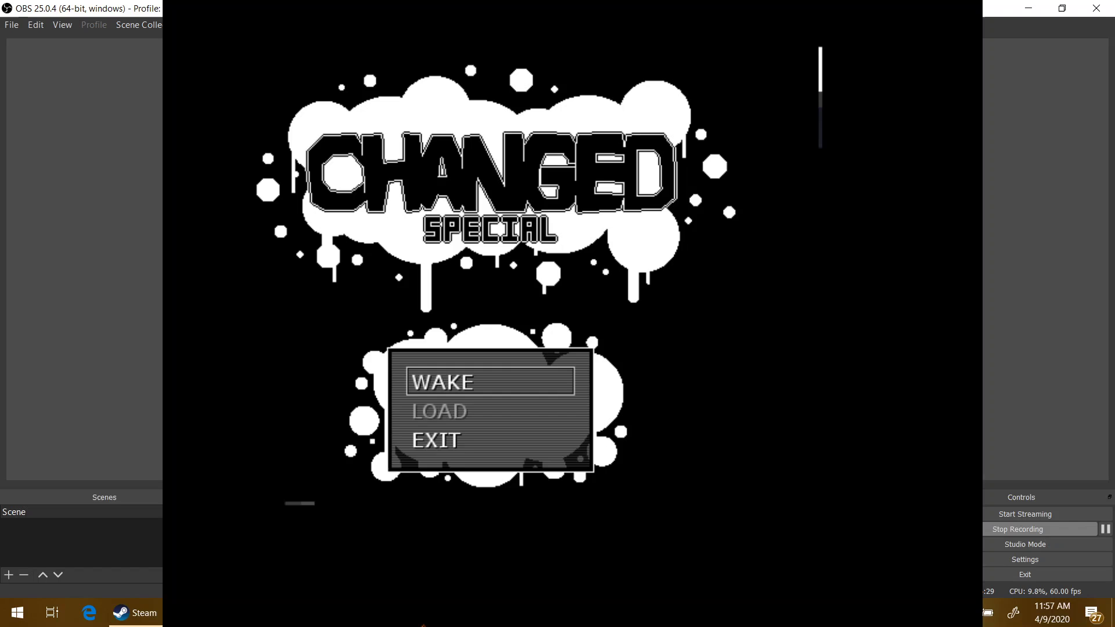
pyautogui.hotkey('alt', 'Return')
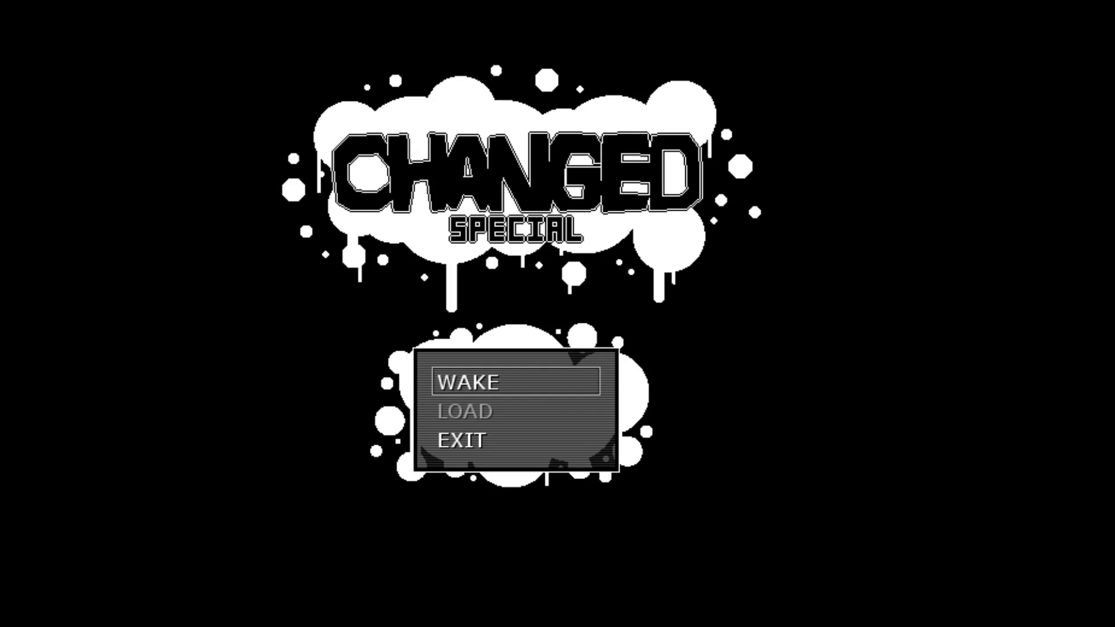
# - Move the title menu selection down to the load-game option
pyautogui.press('Down')
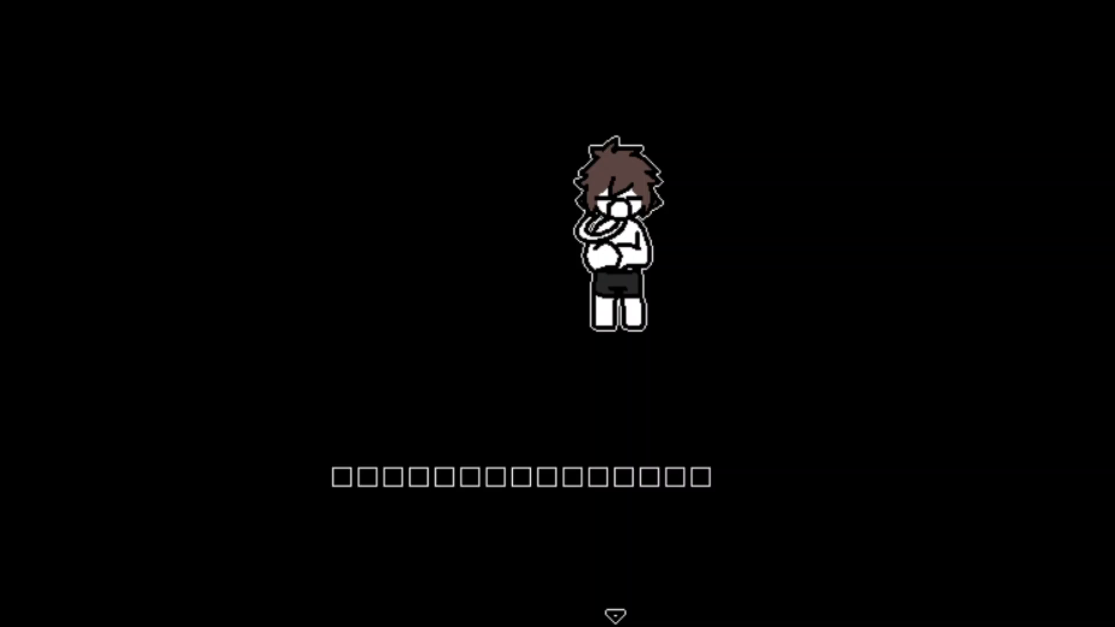
# - Advance two lines of the opening dialogue with Enter
pyautogui.press('Return')
pyautogui.press('Return')
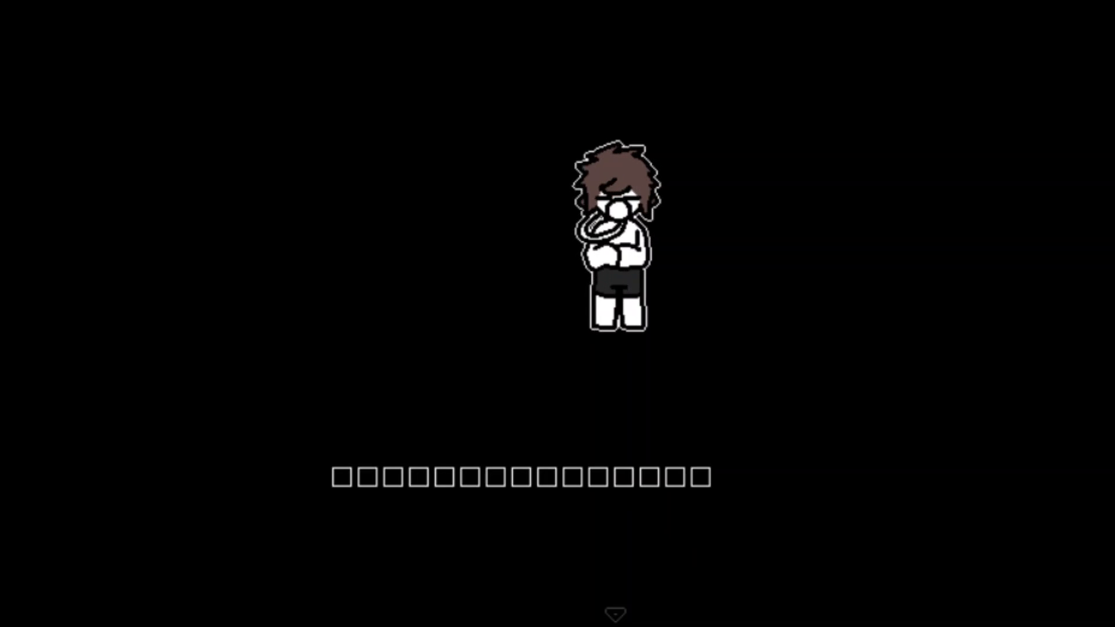
pyautogui.press('Return')
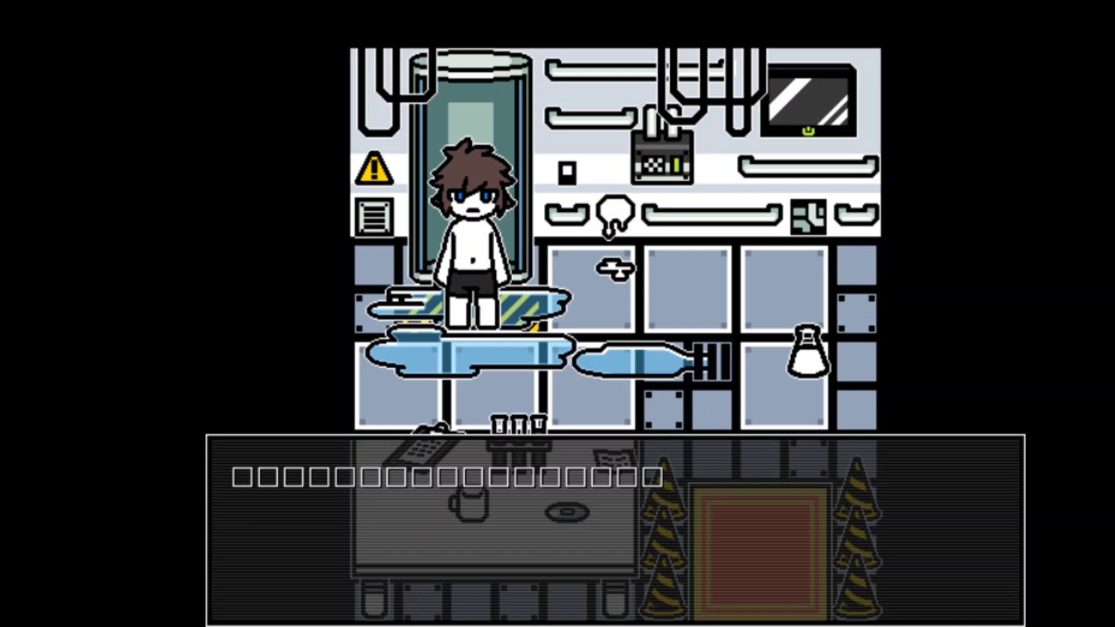
# - Advance through the remaining five lab dialogue messages until the final box closes
pyautogui.press('Return')
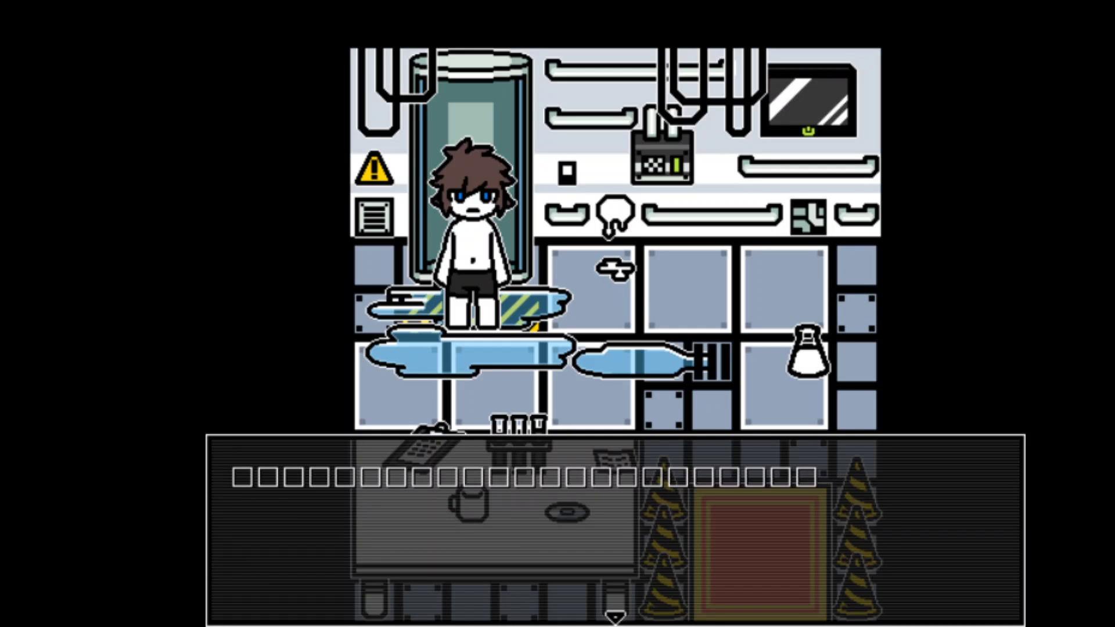
pyautogui.press('Return')
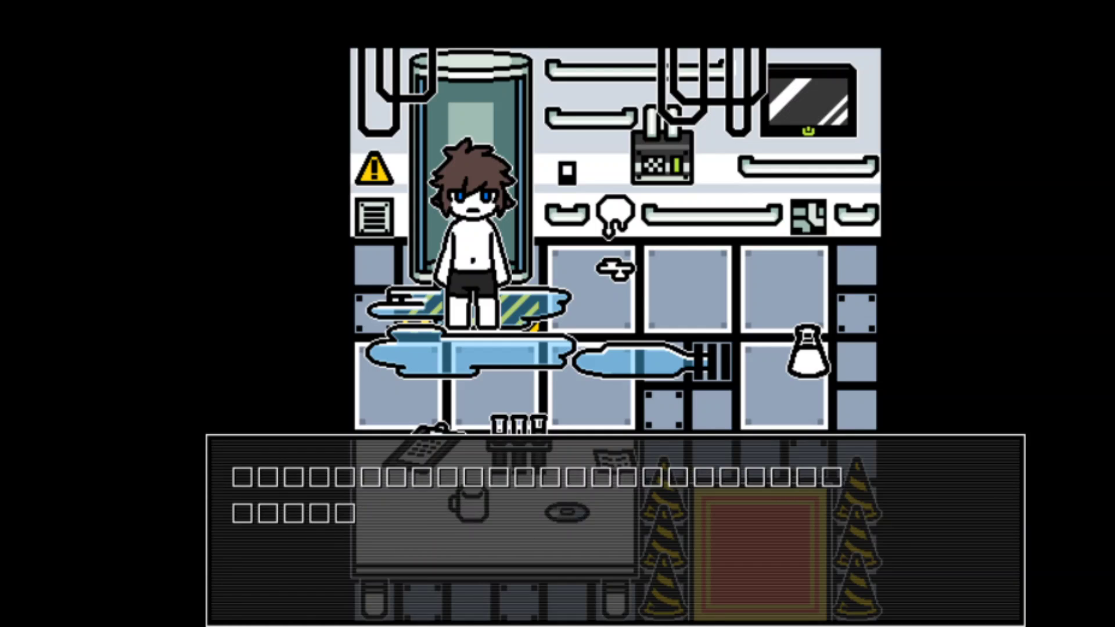
pyautogui.press('Return')
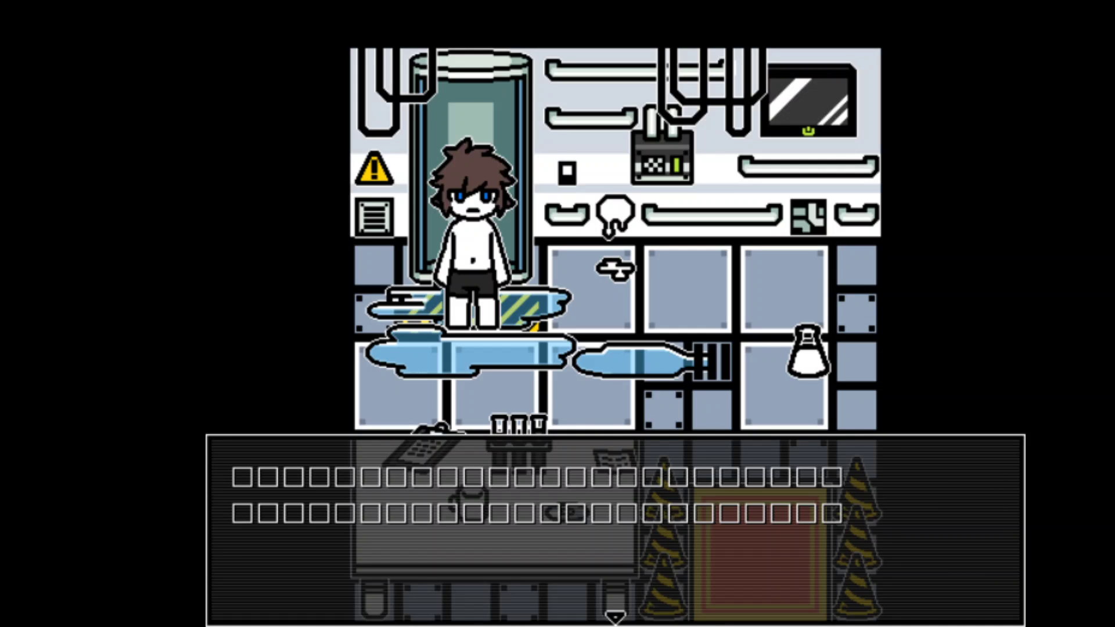
pyautogui.press('Return')
pyautogui.press('Return')
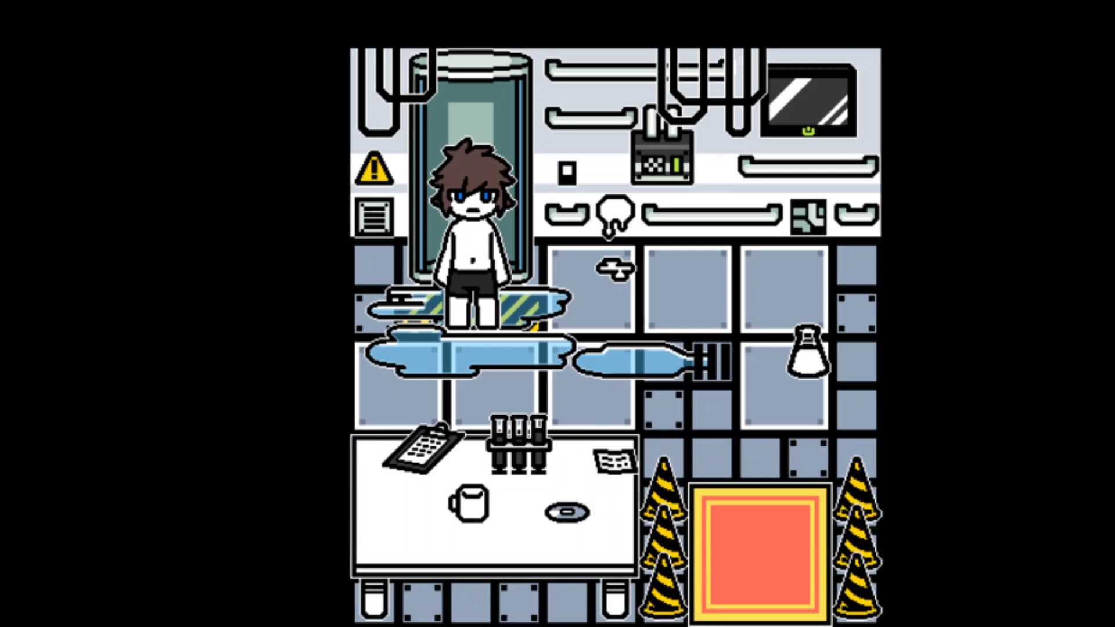
pyautogui.press('Return')
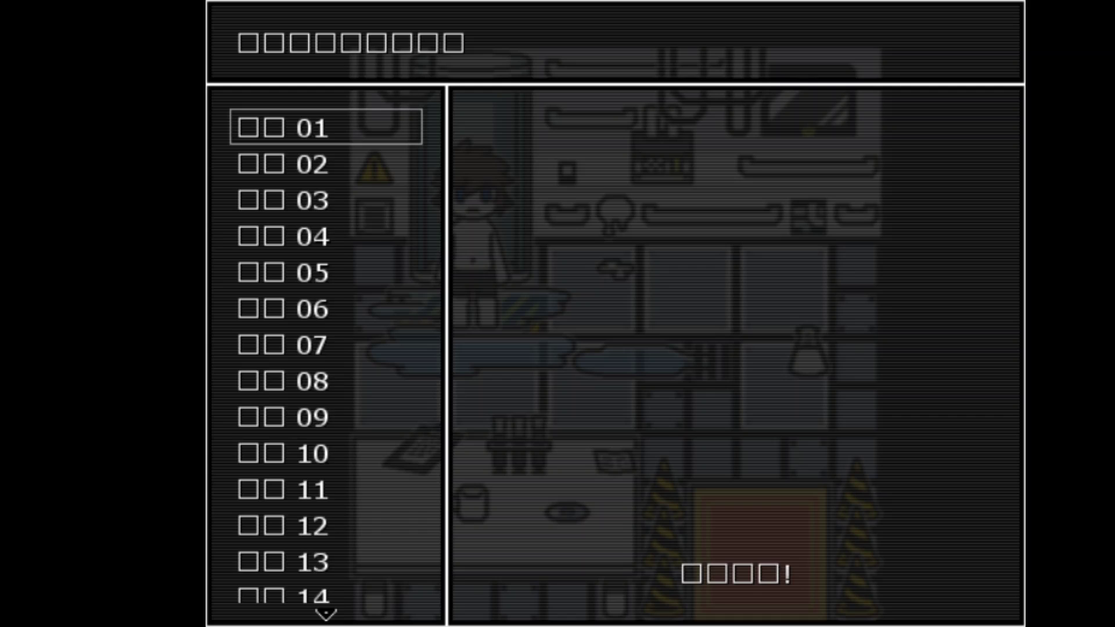
# - Dismiss the save file list and walk the character right across the lab
pyautogui.press('Down')
pyautogui.press('Down')
pyautogui.press('Up')
pyautogui.press('Up')
pyautogui.press('Return')
pyautogui.press('Right')
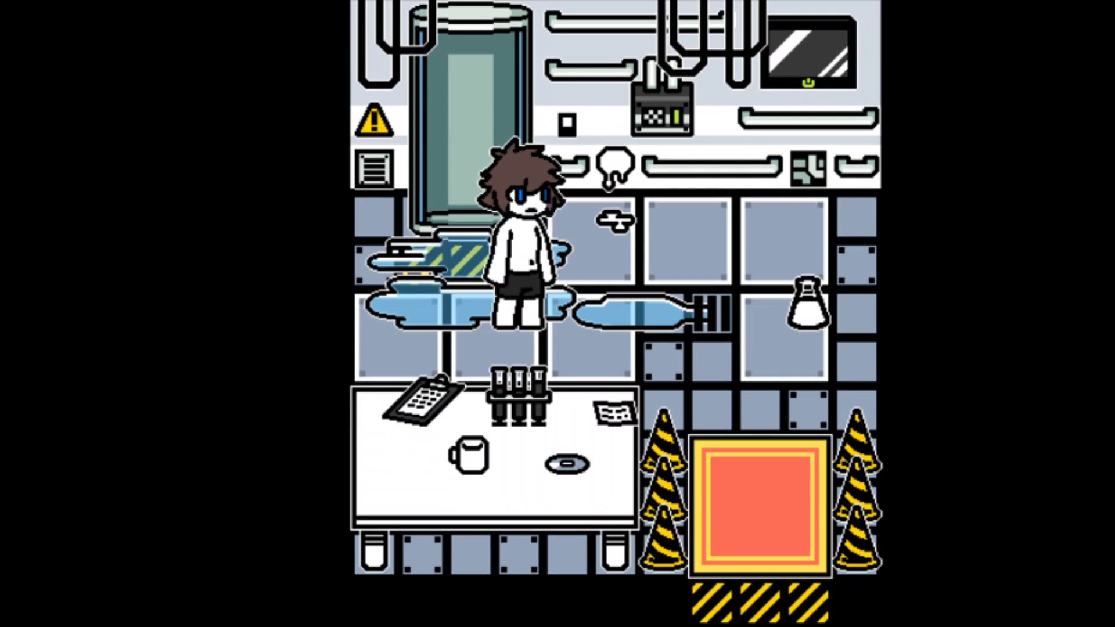
pyautogui.press('Right')
pyautogui.press('Up')
pyautogui.press('Right')
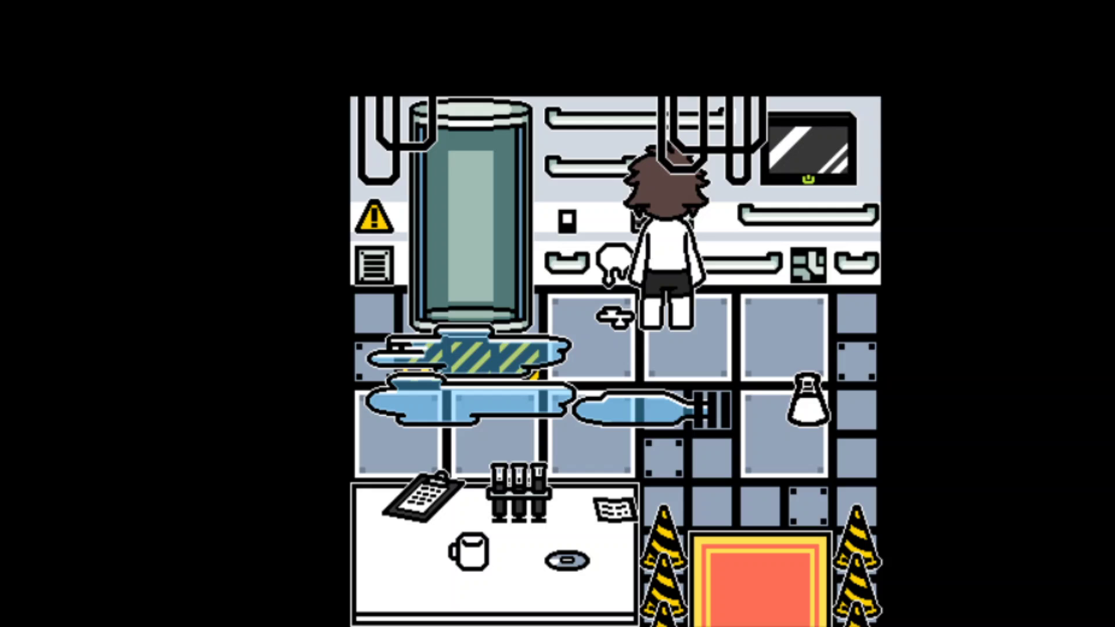
pyautogui.press('Right')
pyautogui.press('Up')
# - Inspect the right-hand wall, then walk down and knock over the flask
pyautogui.press('Right')
pyautogui.press('Up')
pyautogui.press('Return')
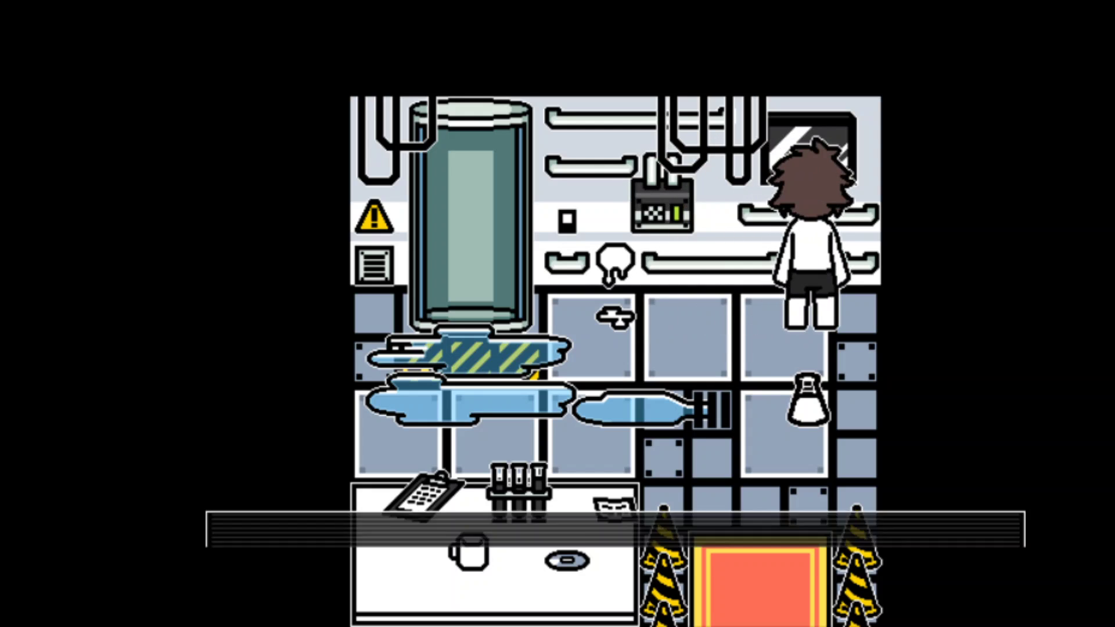
pyautogui.press('Return')
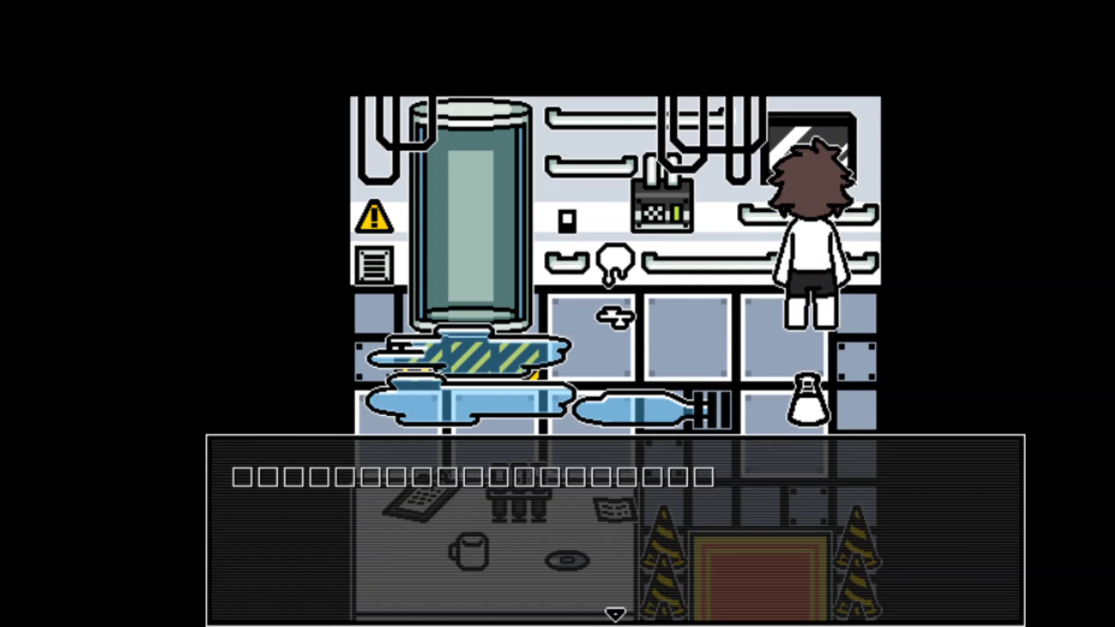
pyautogui.press('Return')
pyautogui.press('Down')
pyautogui.press('Right')
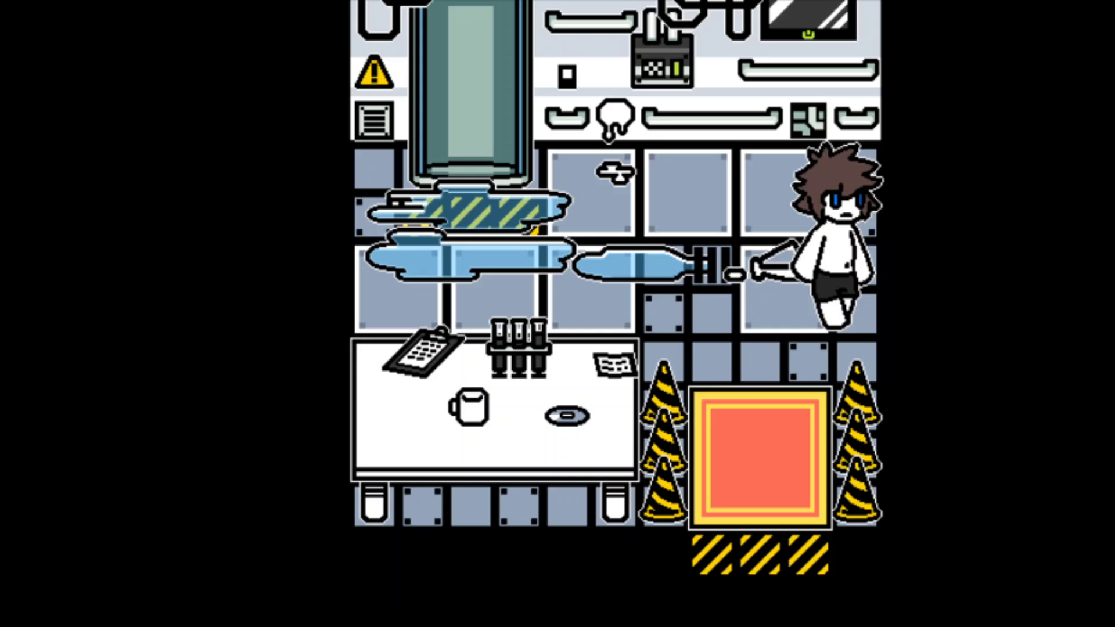
# - Walk back left across the lab and inspect the wall equipment
pyautogui.press('Left')
pyautogui.press('Up')
pyautogui.press('Left')
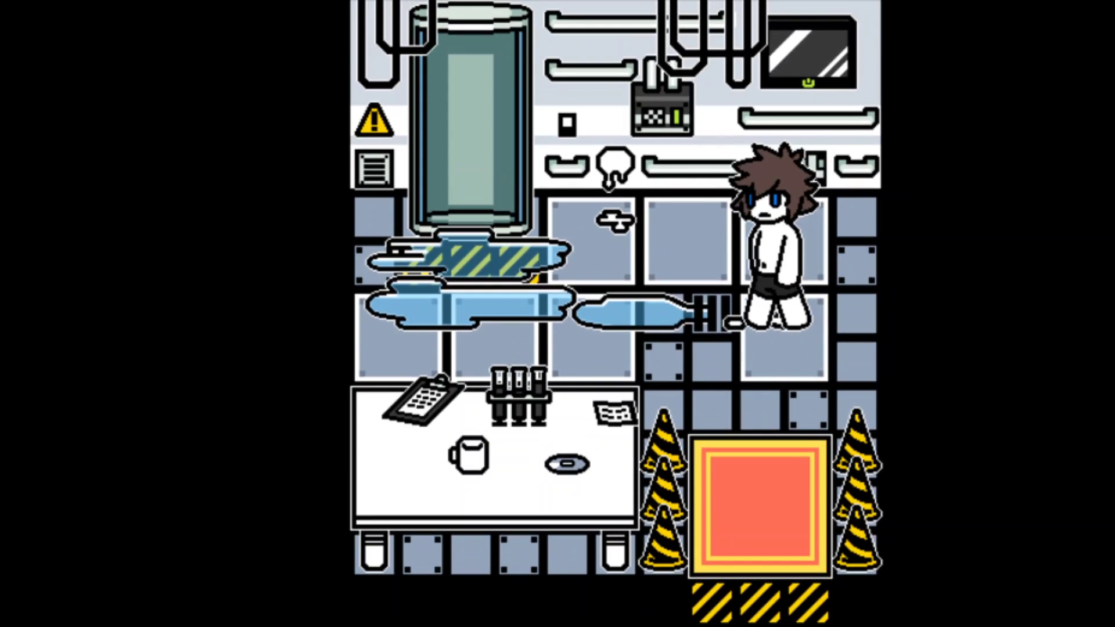
pyautogui.press('Up')
pyautogui.press('Return')
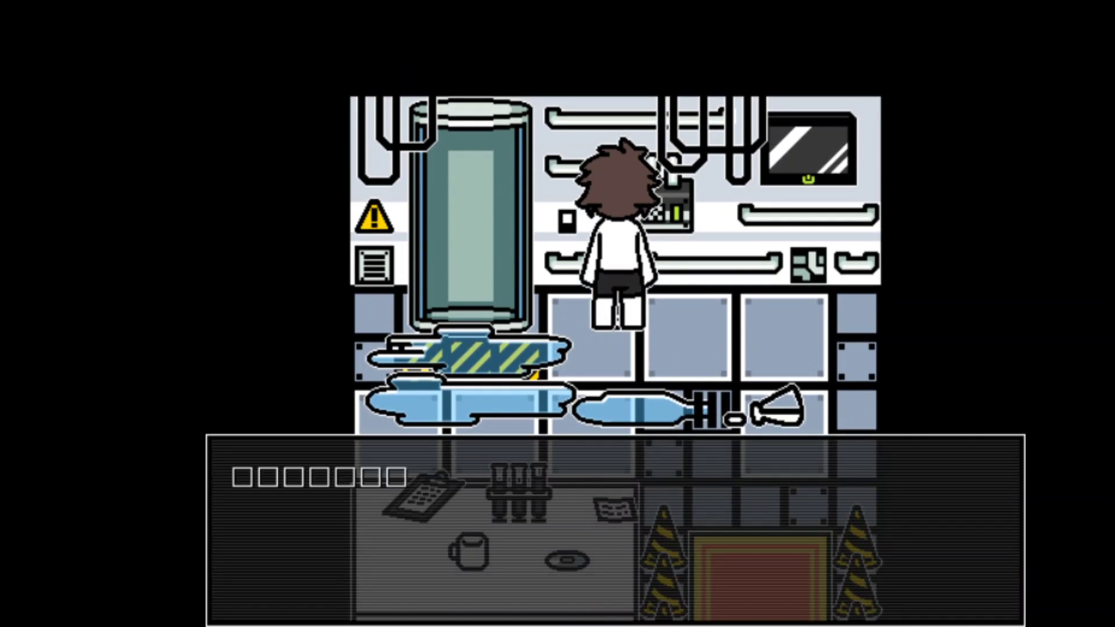
# - Walk further left to the spot by the tank, bringing up a choice
pyautogui.press('Return')
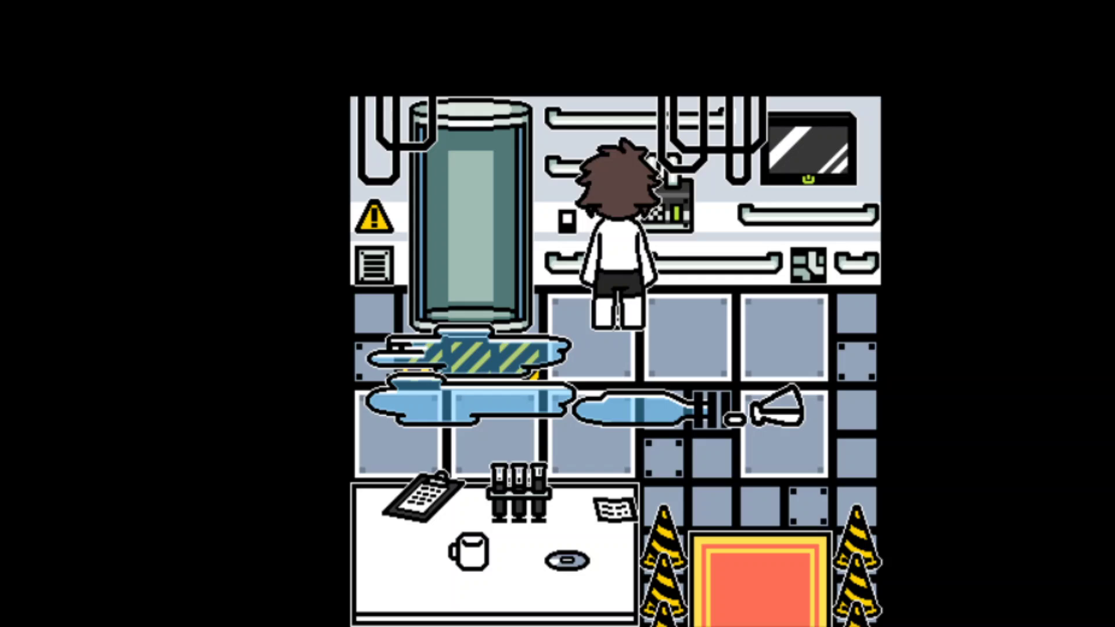
pyautogui.press('Down')
pyautogui.press('Left')
pyautogui.press('Down')
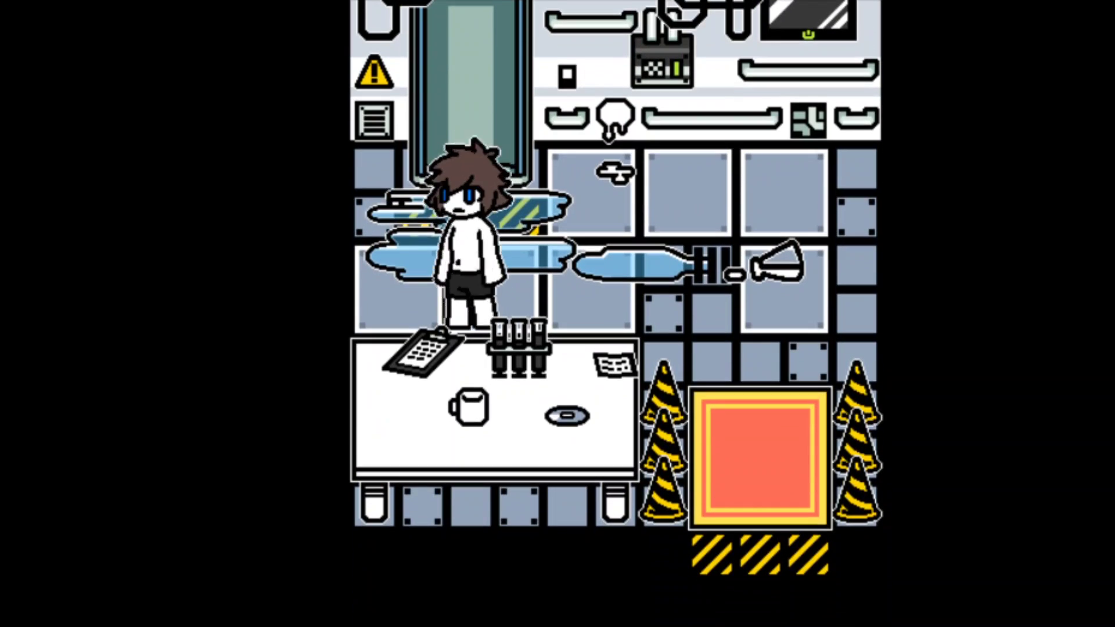
pyautogui.press('Left')
pyautogui.press('Return')
pyautogui.press('Return')
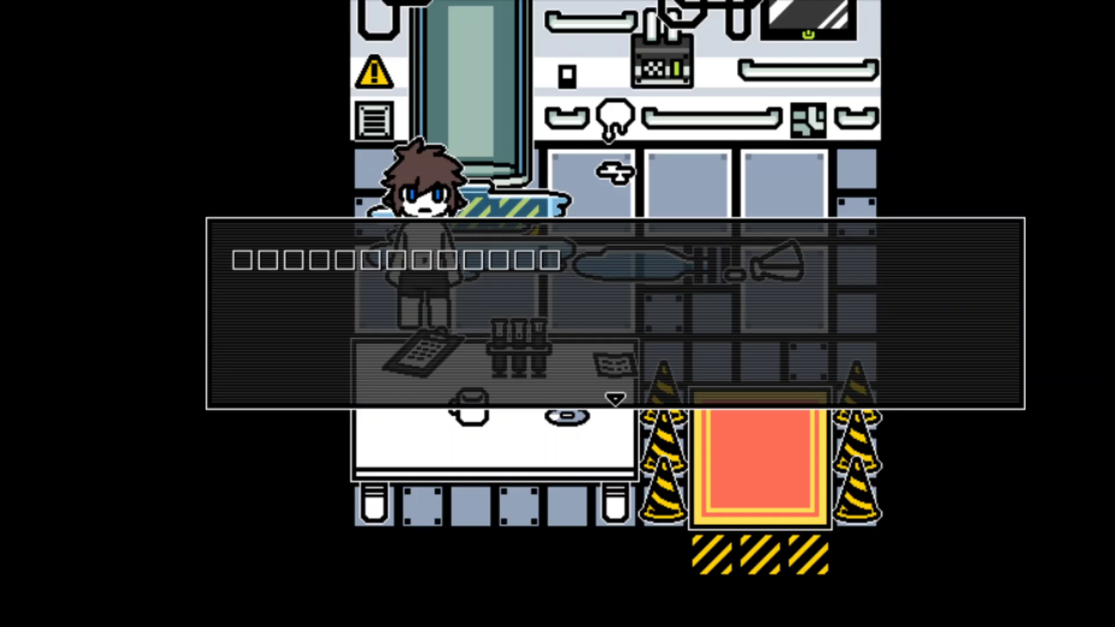
# - Pick an answer to finish the conversation and read the surroundings message
pyautogui.press('Return')
pyautogui.press('Return')
pyautogui.press('Return')
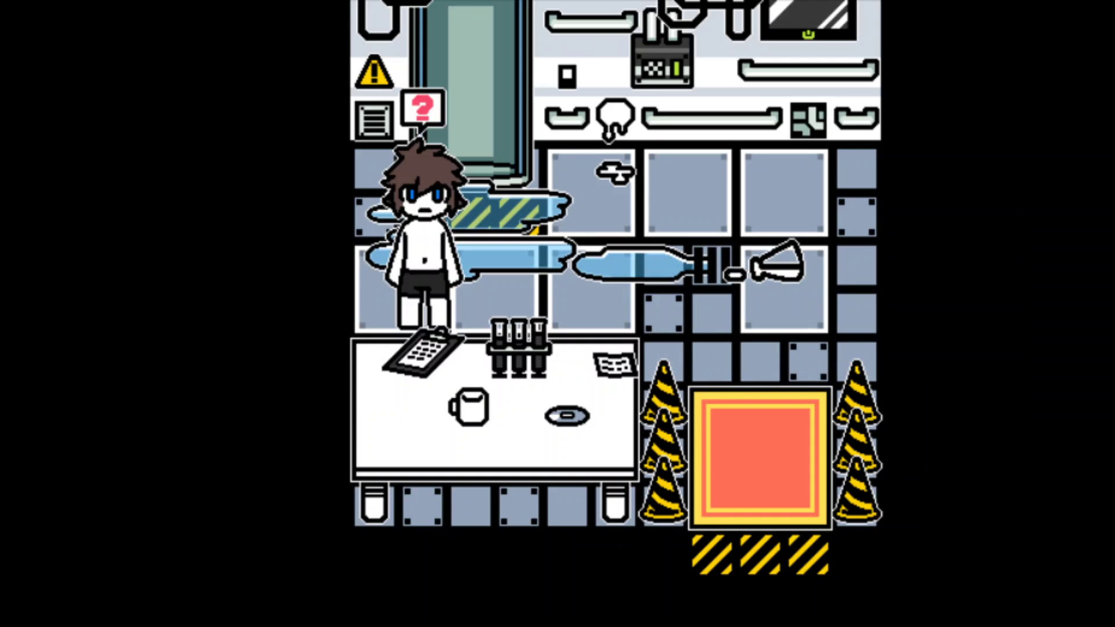
pyautogui.press('Return')
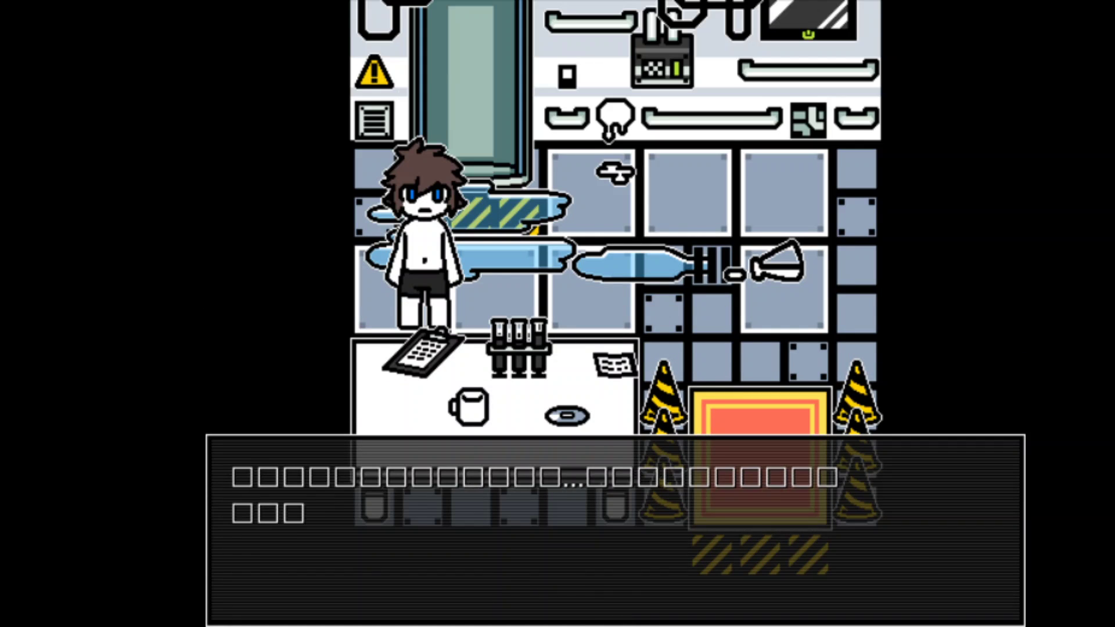
pyautogui.press('Return')
pyautogui.press('Return')
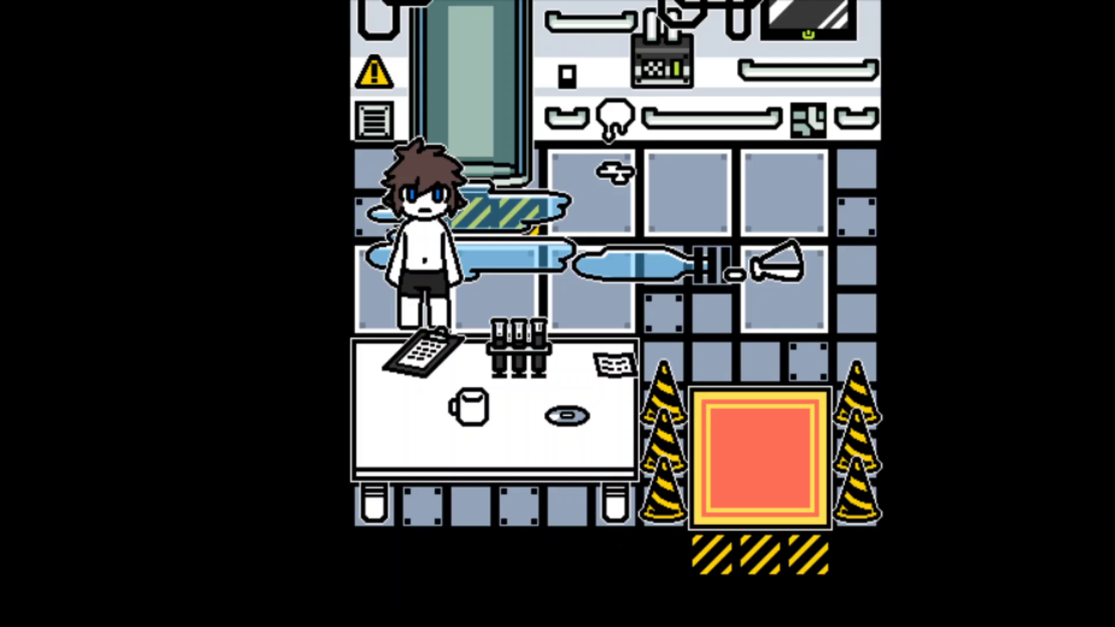
# - Walk around the test tubes and spilled flask, ending beside the tank
pyautogui.press('Right')
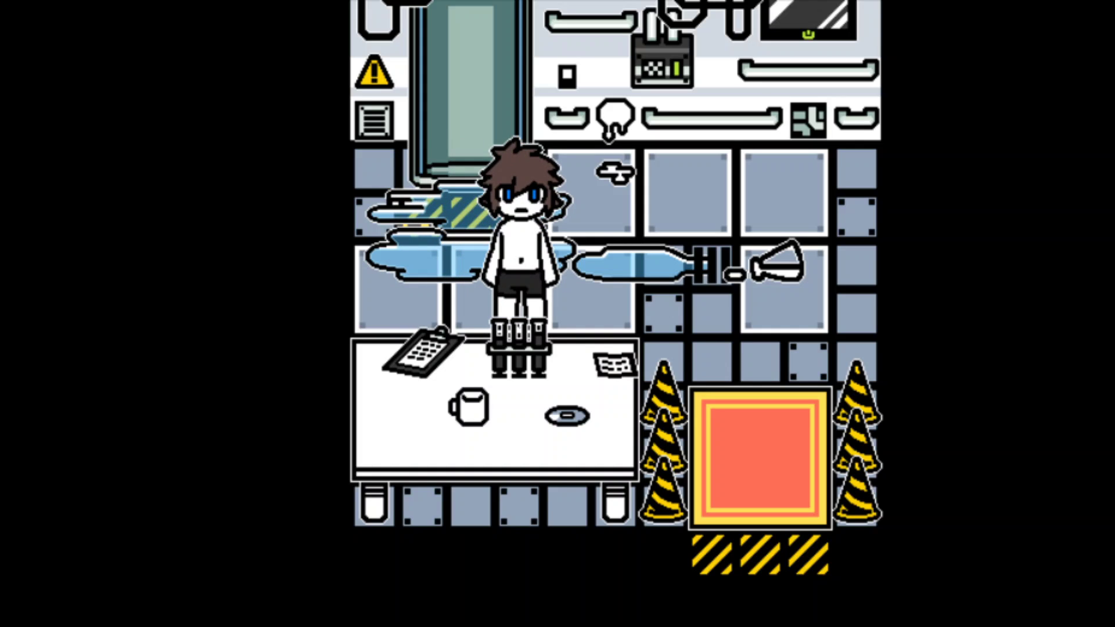
pyautogui.press('Left')
pyautogui.press('Up')
pyautogui.press('Right')
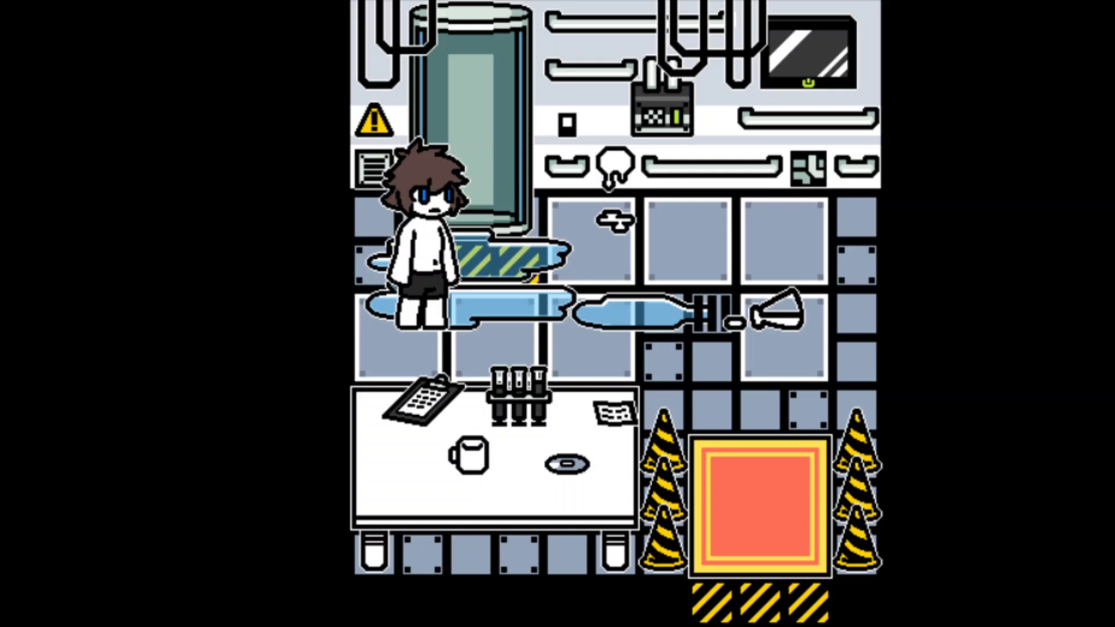
pyautogui.press('Right')
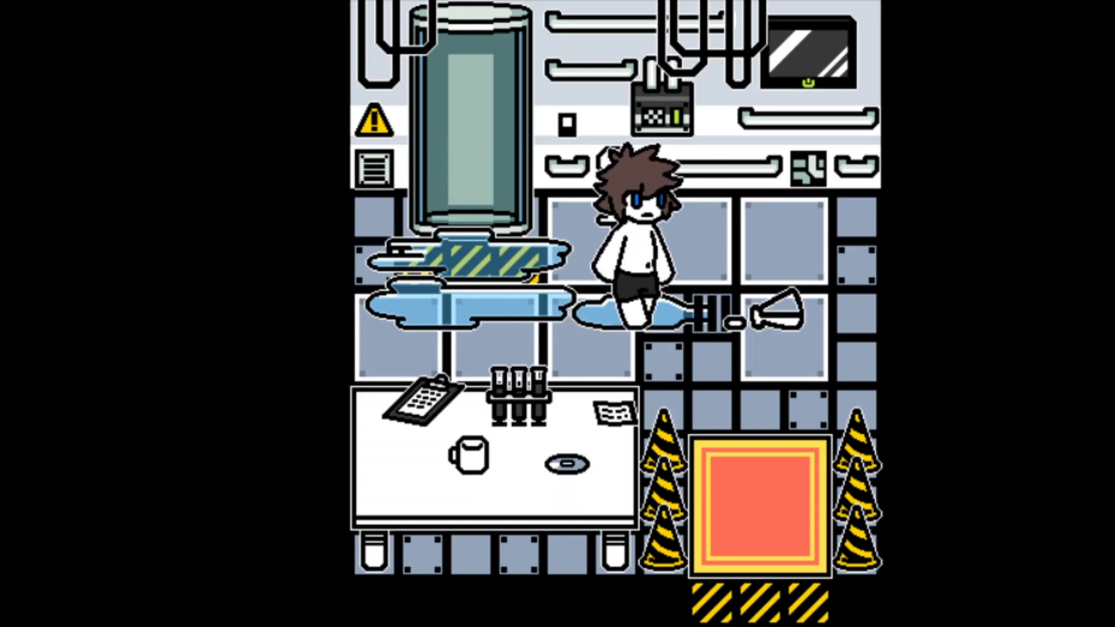
pyautogui.press('Left')
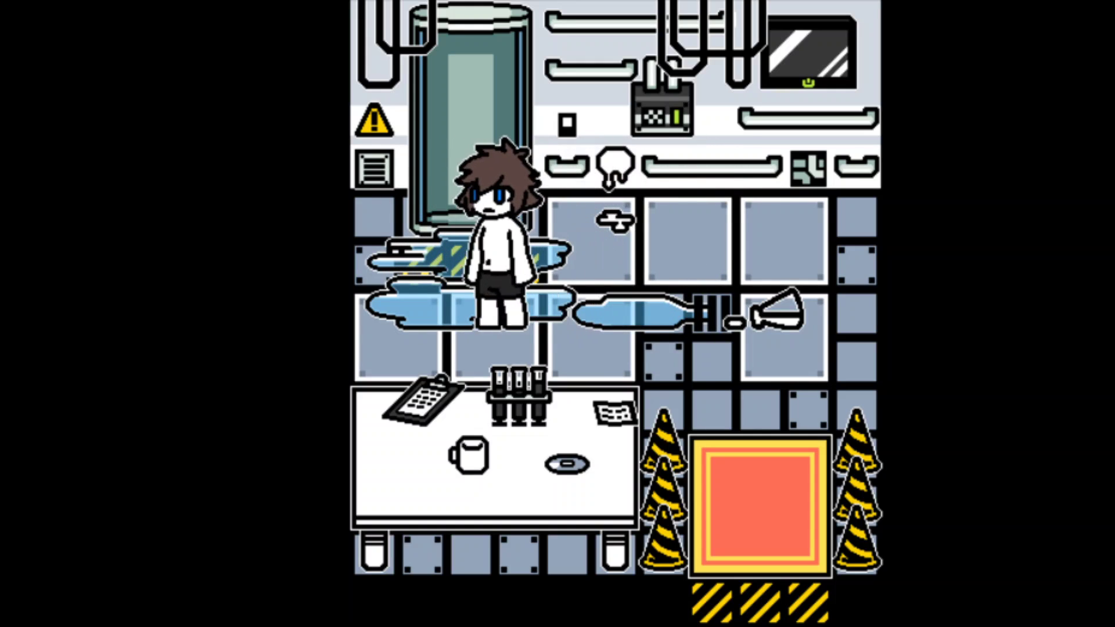
# - Examine the tank with Z and close its messages
pyautogui.press('Up')
pyautogui.press('z')
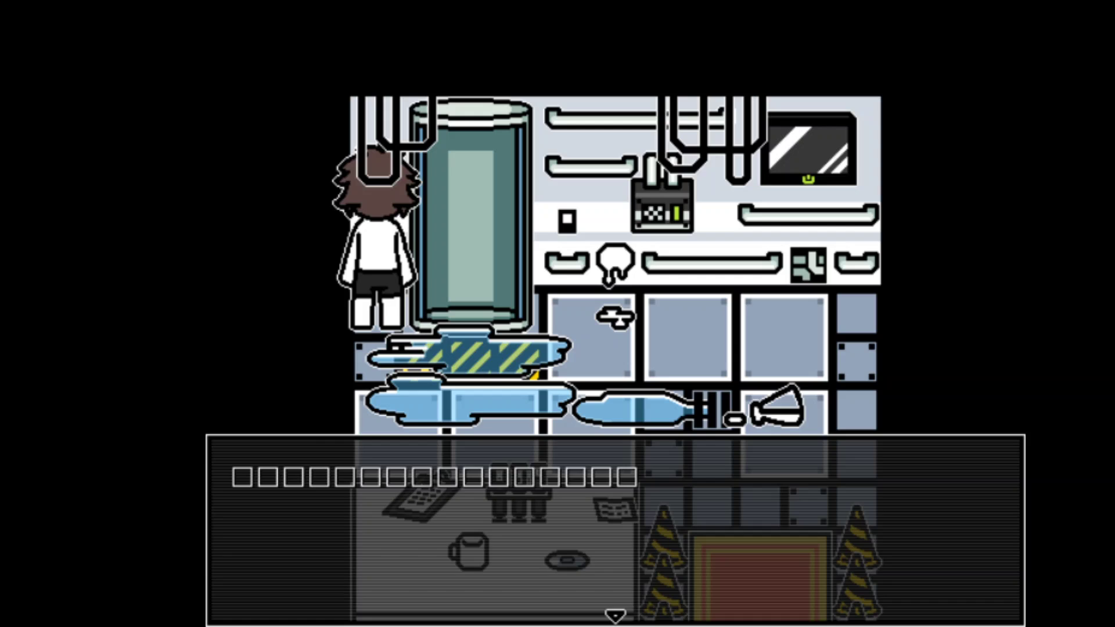
pyautogui.press('z')
pyautogui.press('z')
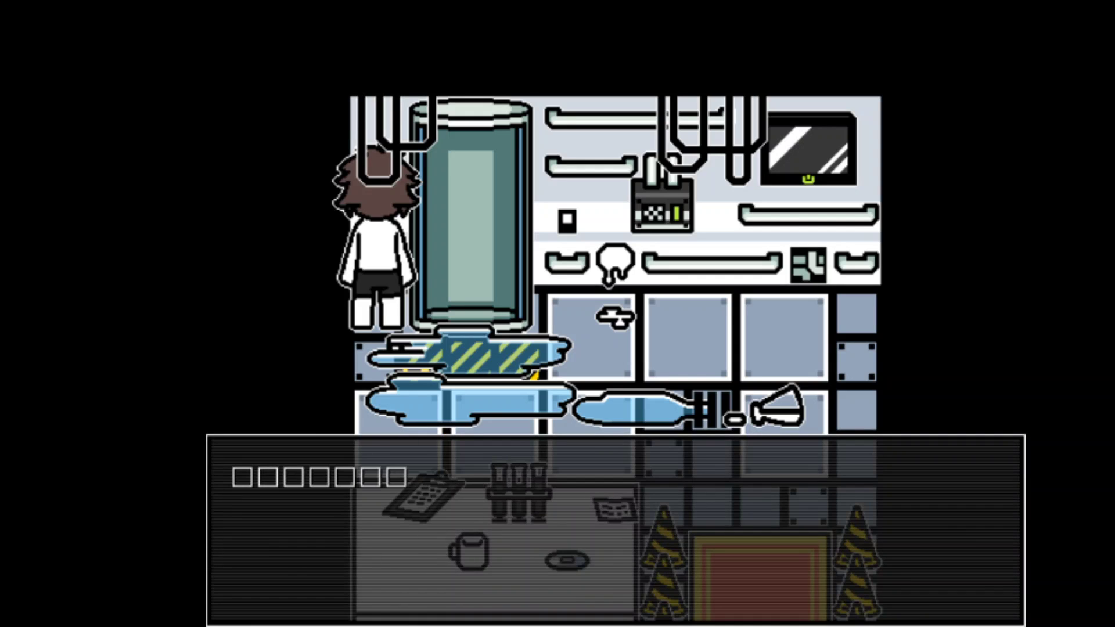
pyautogui.press('z')
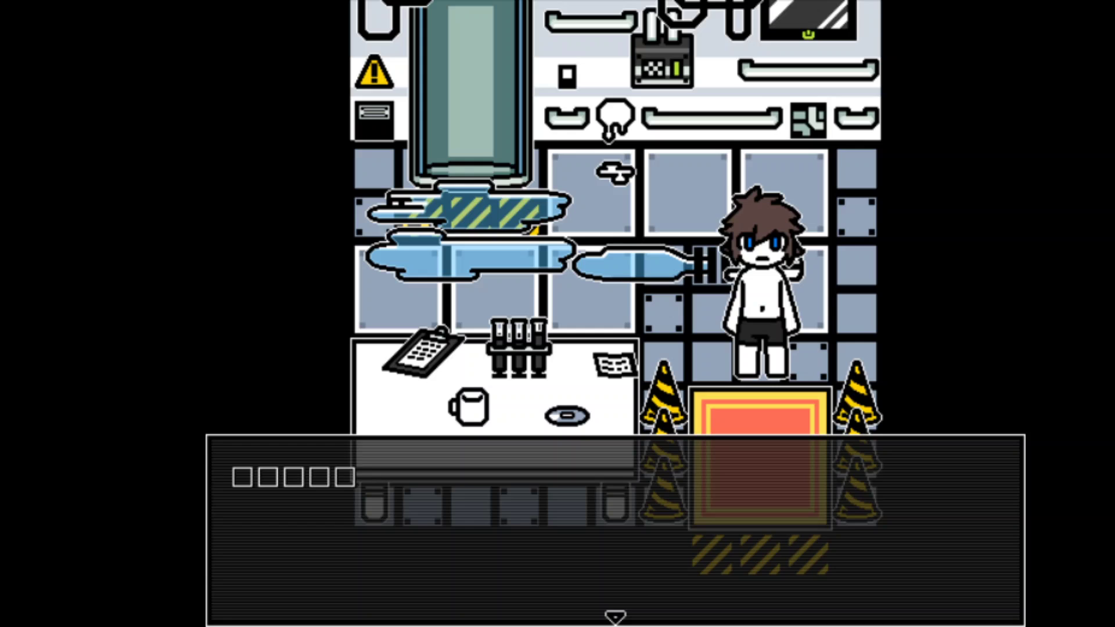
# - Dismiss the remaining lab dialogue as the scene moves the character to the tank
pyautogui.press('Return')
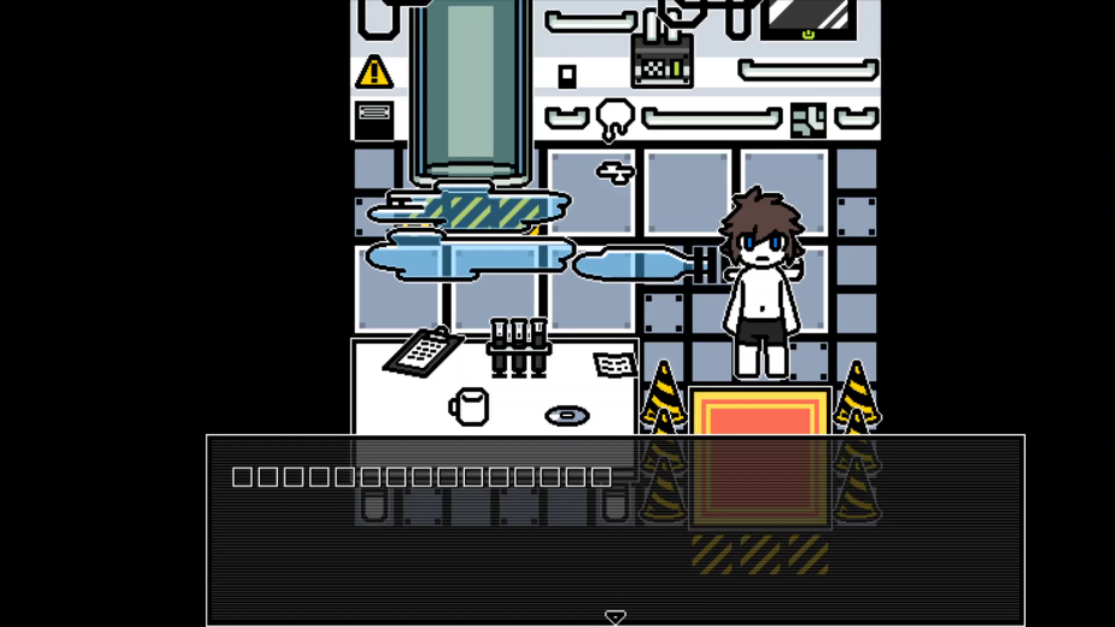
pyautogui.press('Return')
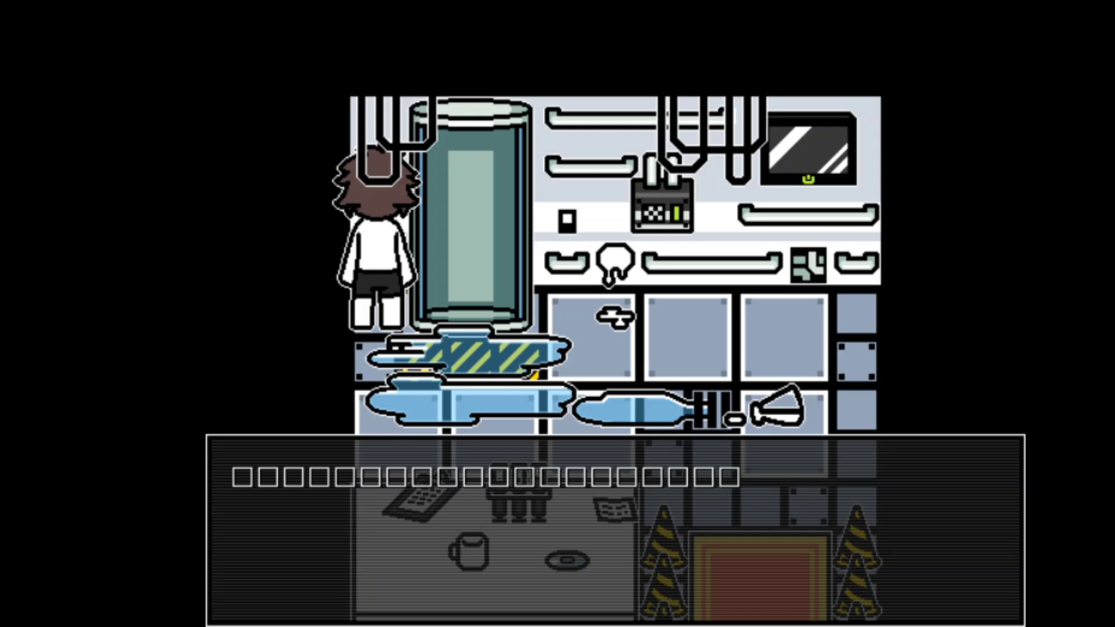
pyautogui.press('Return')
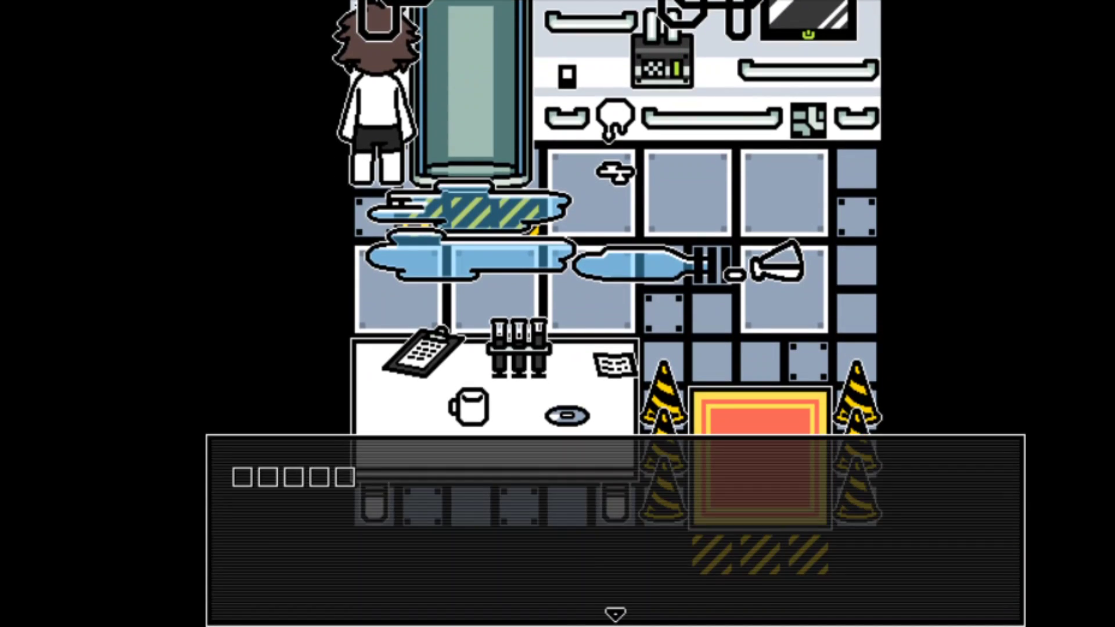
pyautogui.press('Return')
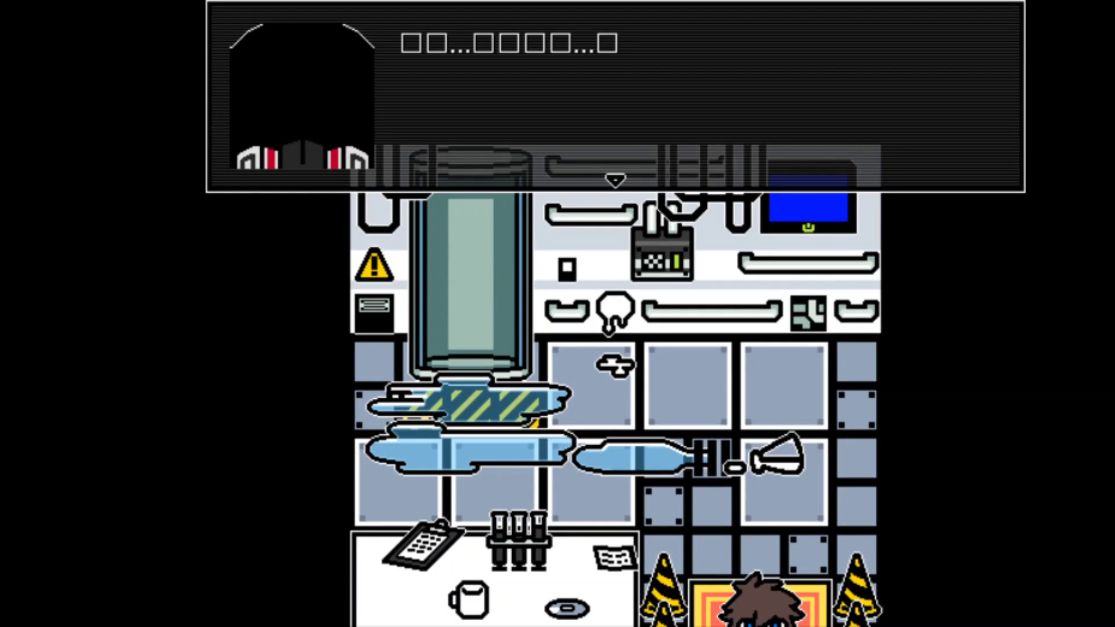
# - Close the dark-portrait dialogue so the game moves to the storeroom
pyautogui.press('Return')
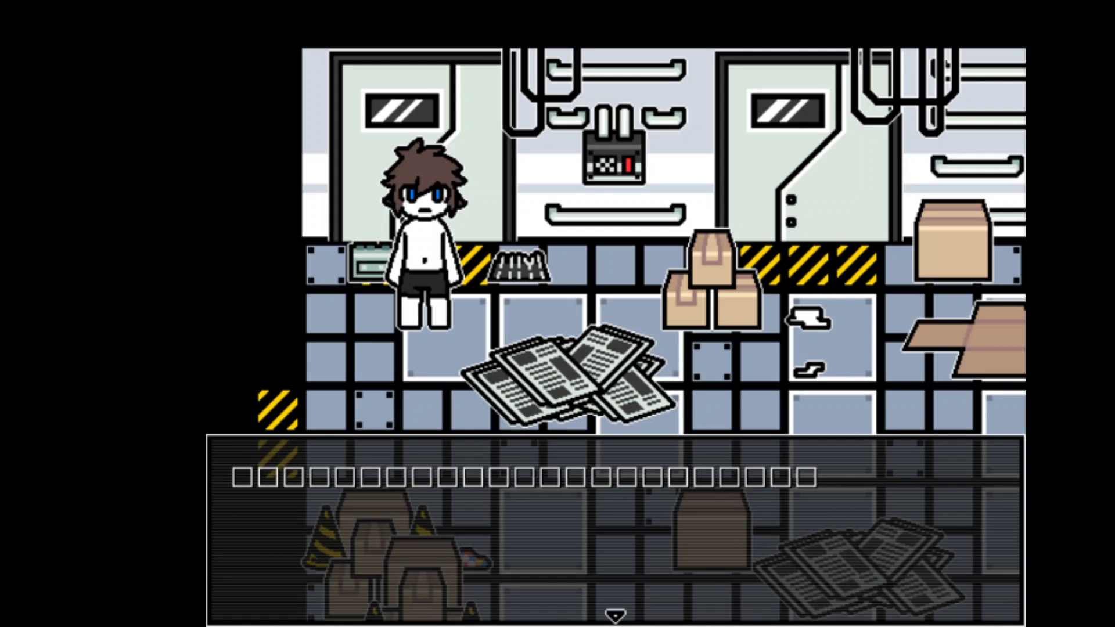
# - Finish the messages, walk right along the wall past the vent grate, and step down onto the newspapers
pyautogui.press('Return')
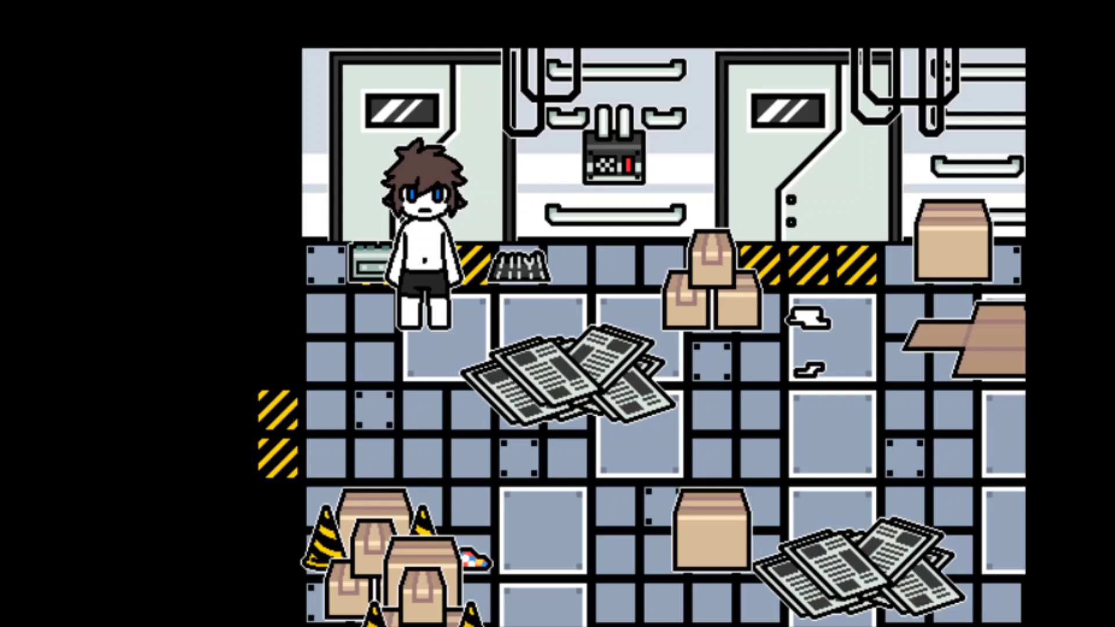
pyautogui.press('Return')
pyautogui.press('Right')
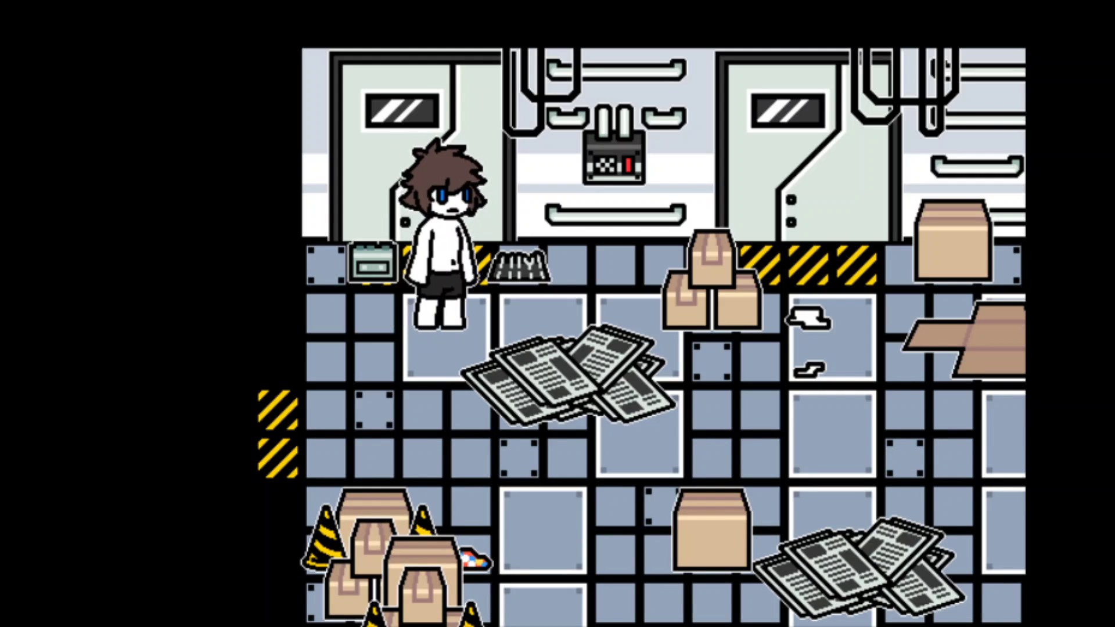
pyautogui.press('Up')
pyautogui.press('Down')
pyautogui.press('Right')
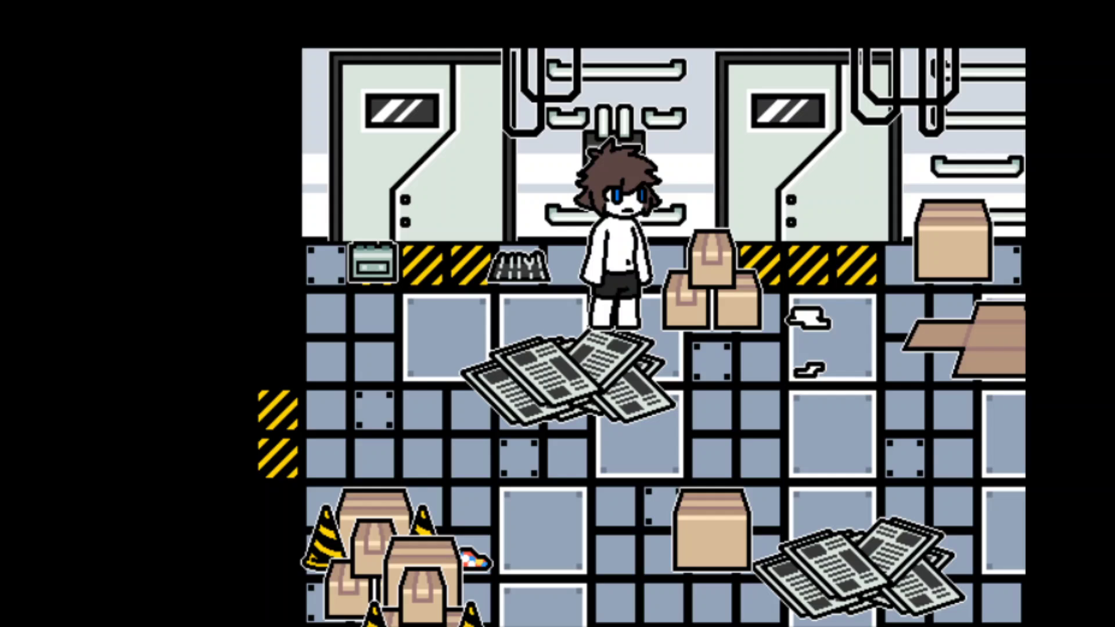
pyautogui.press('Up')
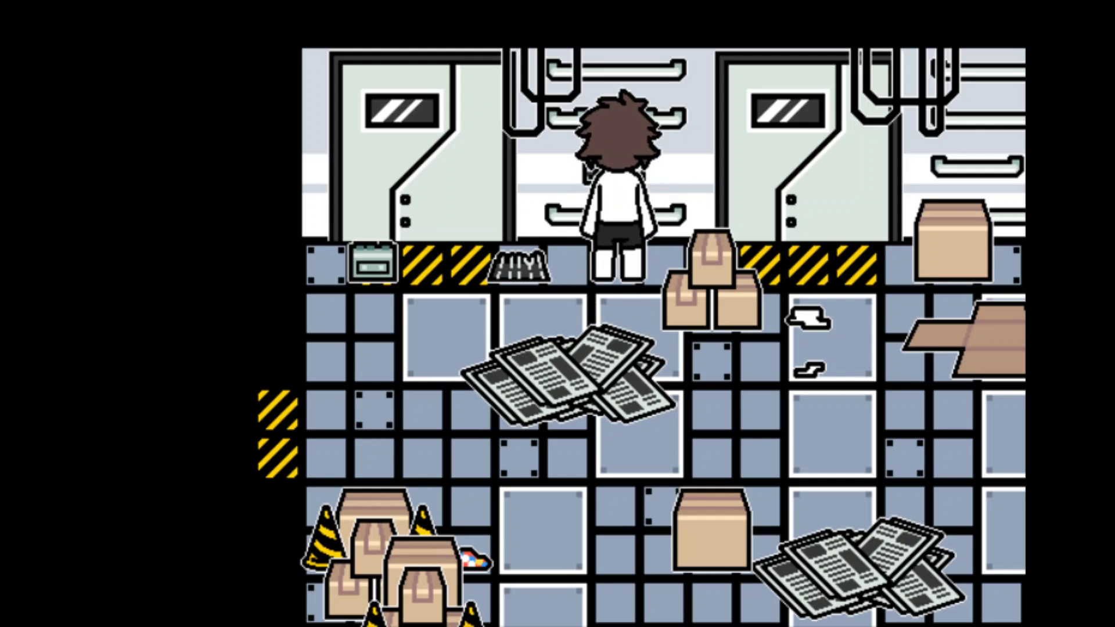
pyautogui.press('Down')
pyautogui.press('Up')
pyautogui.press('Down')
pyautogui.press('Down')
pyautogui.press('Down')
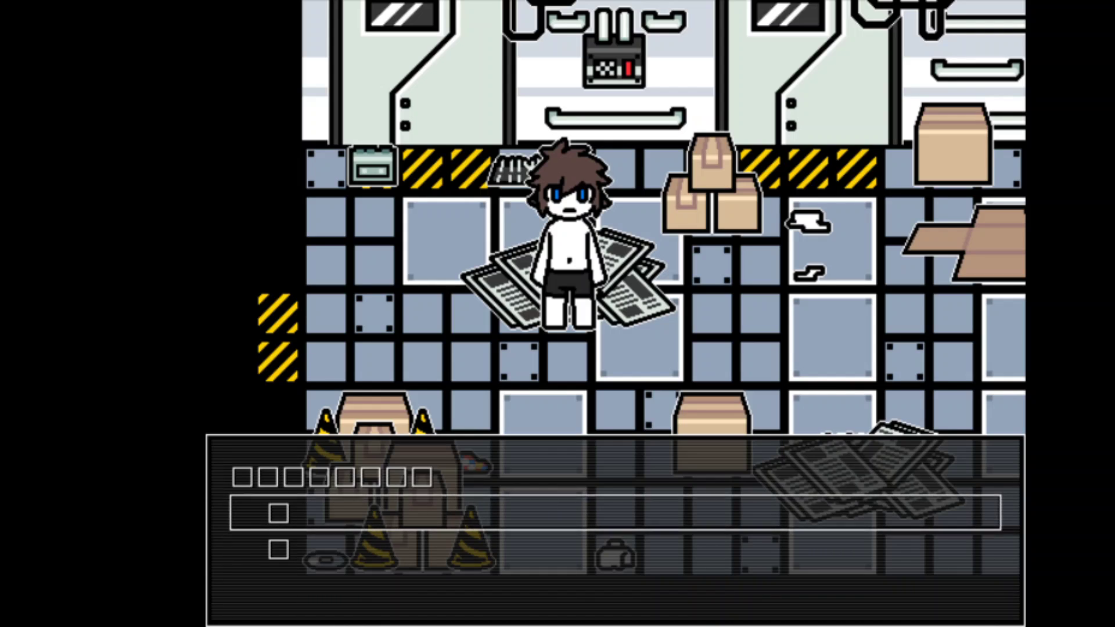
# - Choose the second prompt option, walk left, and examine the newspapers
pyautogui.press('Down')
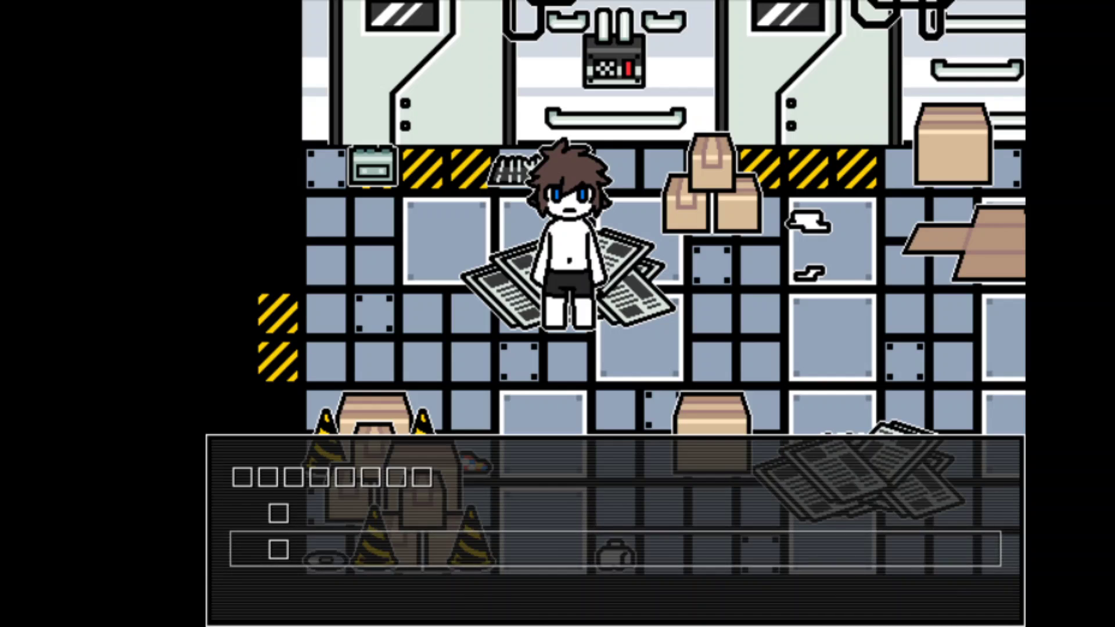
pyautogui.press('Return')
pyautogui.press('Left')
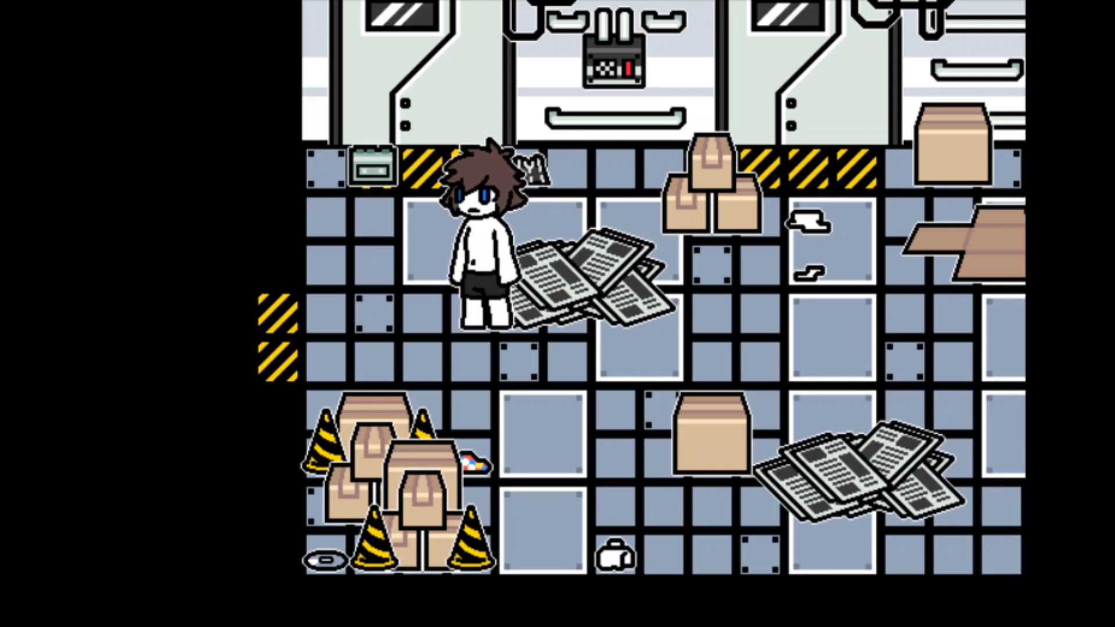
pyautogui.press('Left')
pyautogui.press('Right')
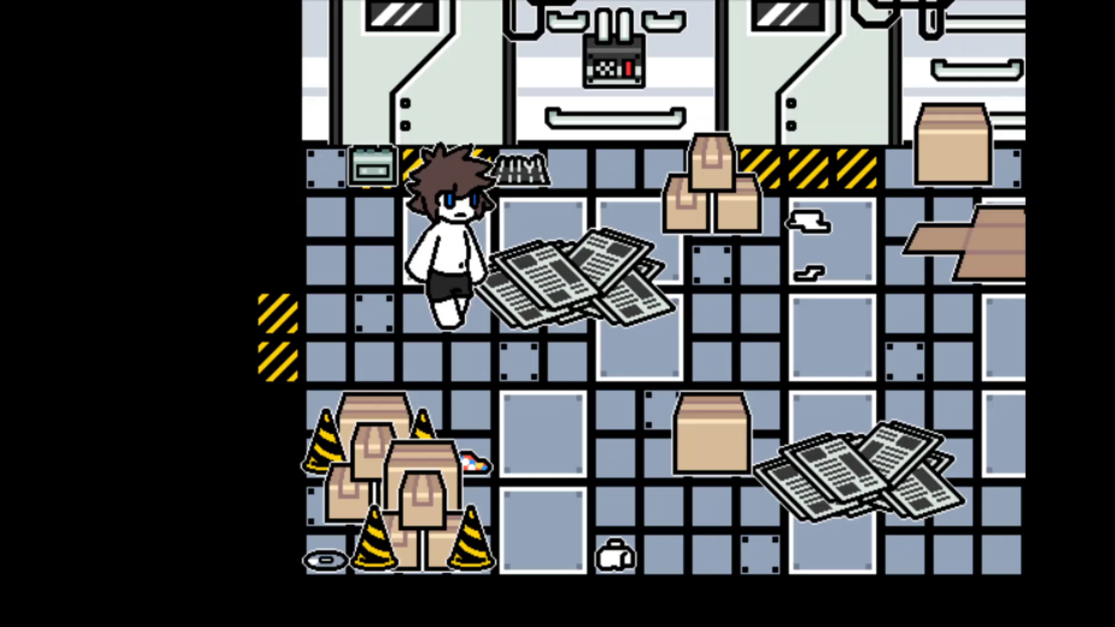
pyautogui.press('Return')
pyautogui.press('Return')
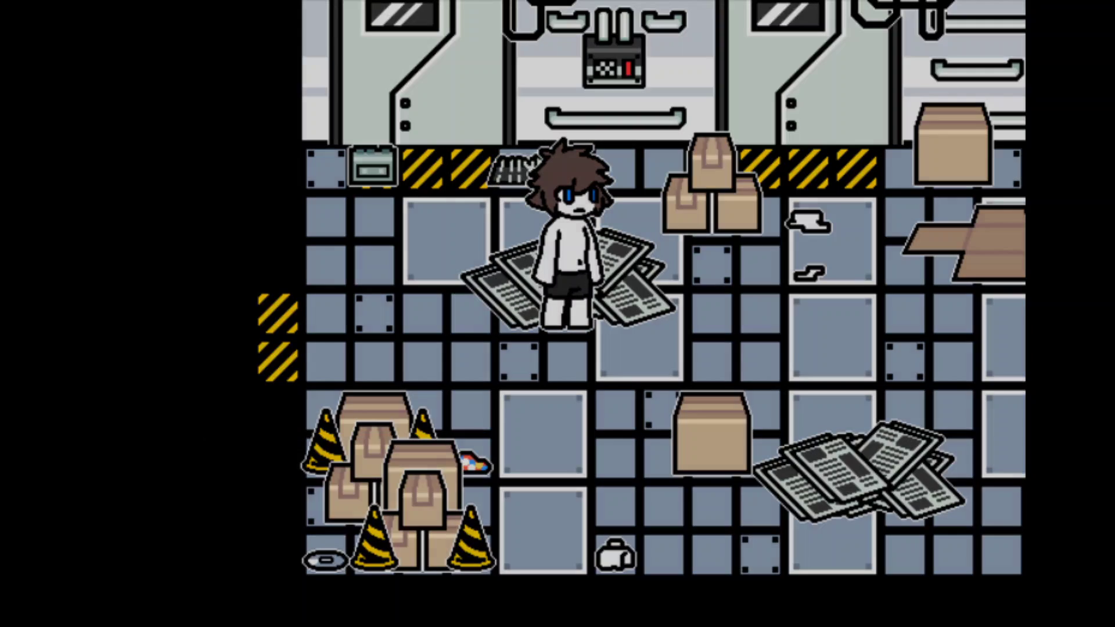
pyautogui.press('Left')
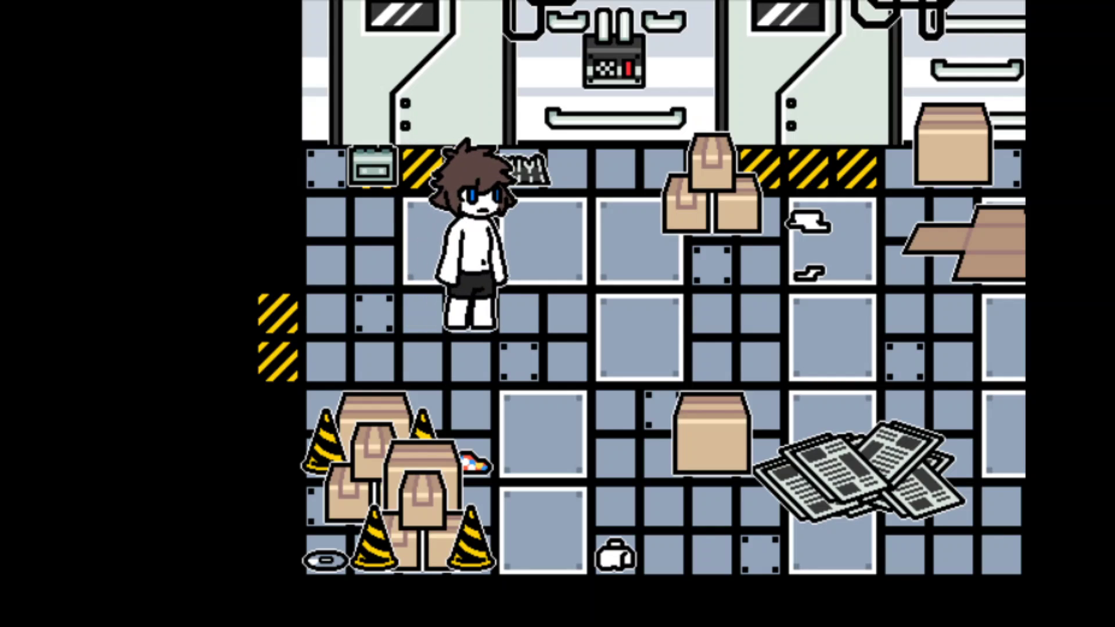
# - Walk around the room back onto the newspapers and clear them away
pyautogui.press('Down')
pyautogui.press('Right')
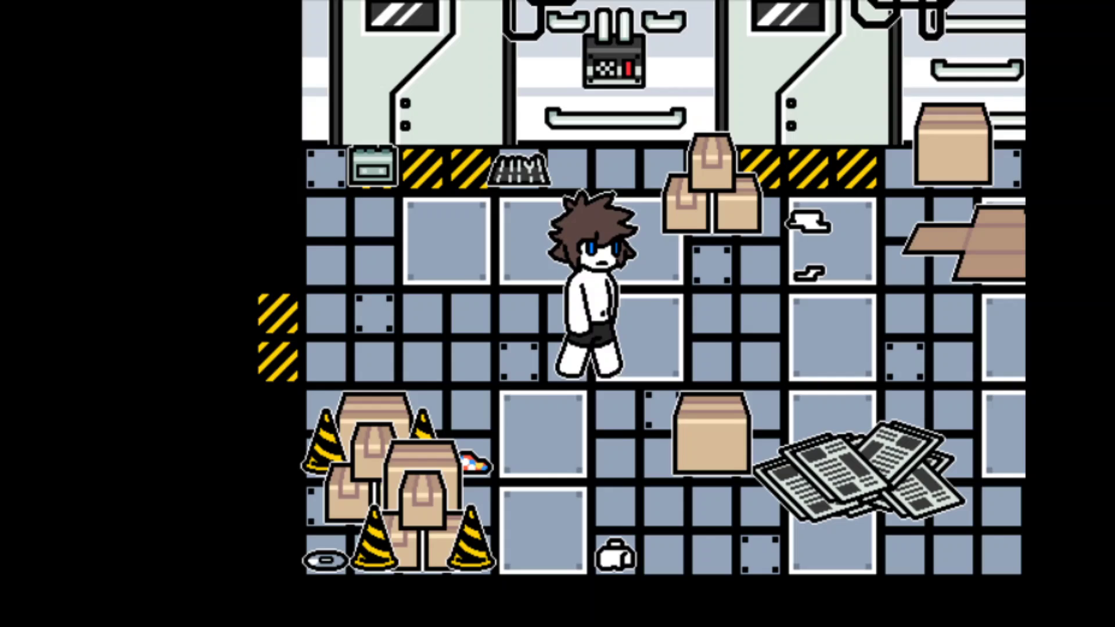
pyautogui.press('Down')
pyautogui.press('Right')
pyautogui.press('Up')
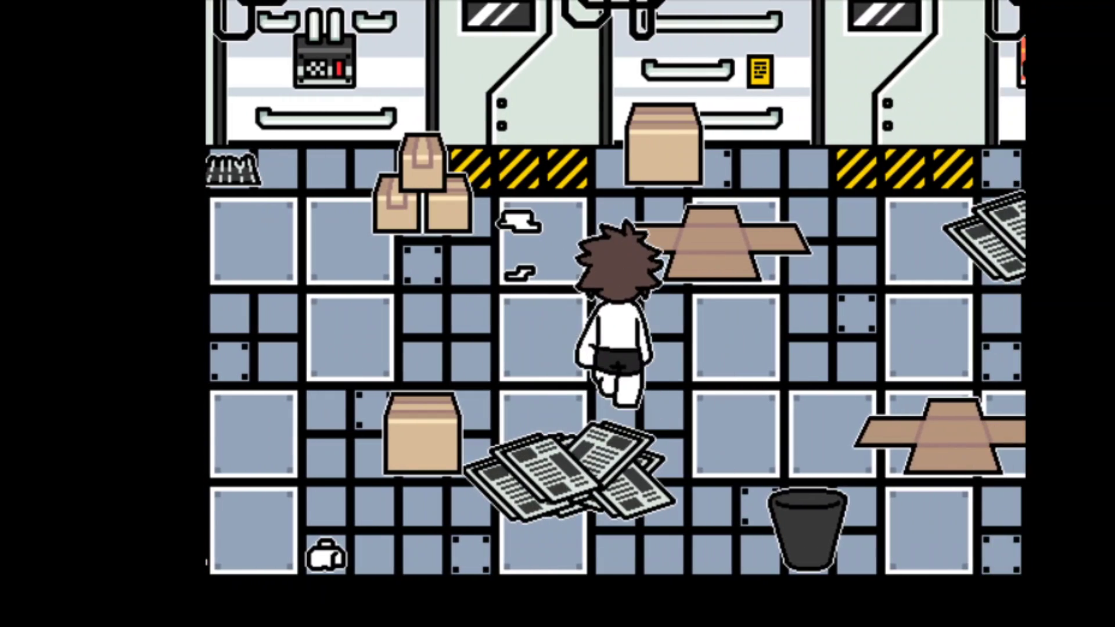
pyautogui.press('Left')
pyautogui.press('Right')
pyautogui.press('Left')
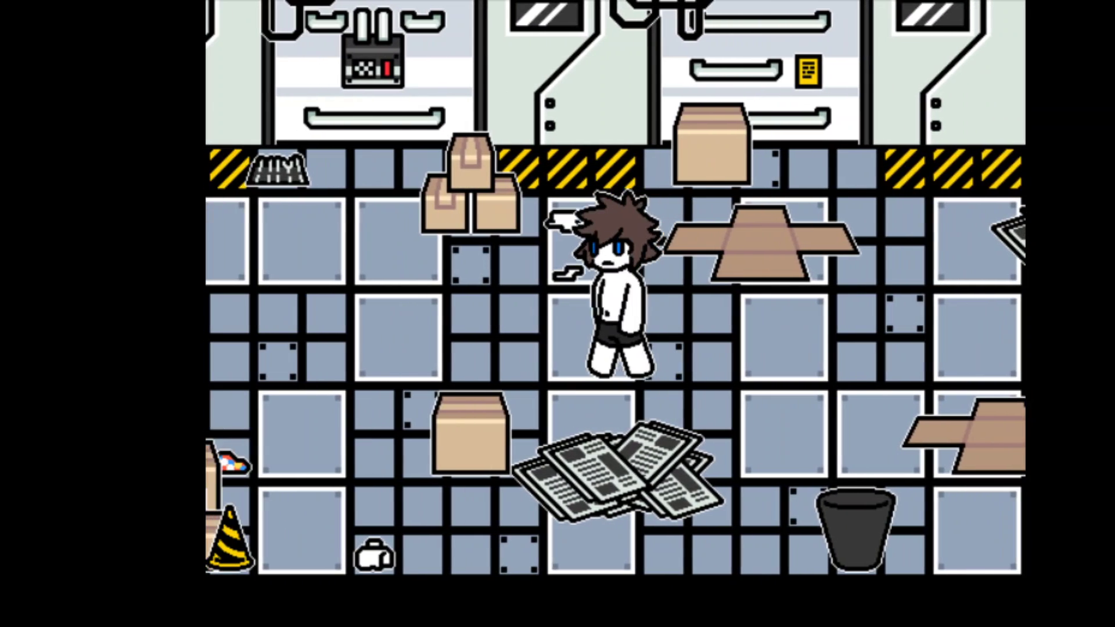
pyautogui.press('Up')
pyautogui.press('Down')
pyautogui.press('Down')
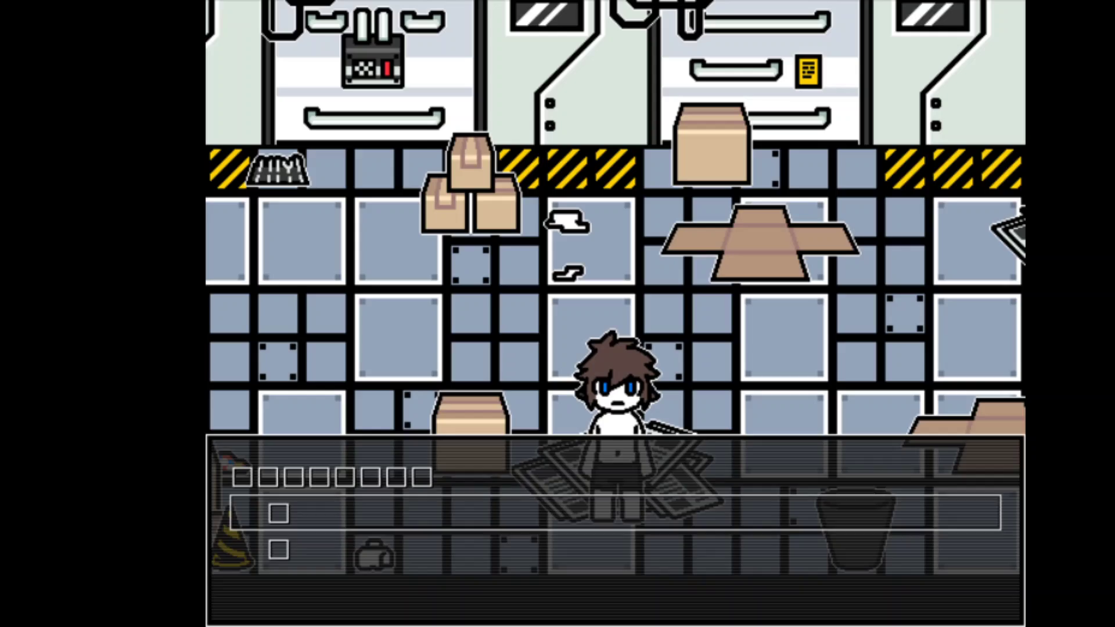
pyautogui.press('Return')
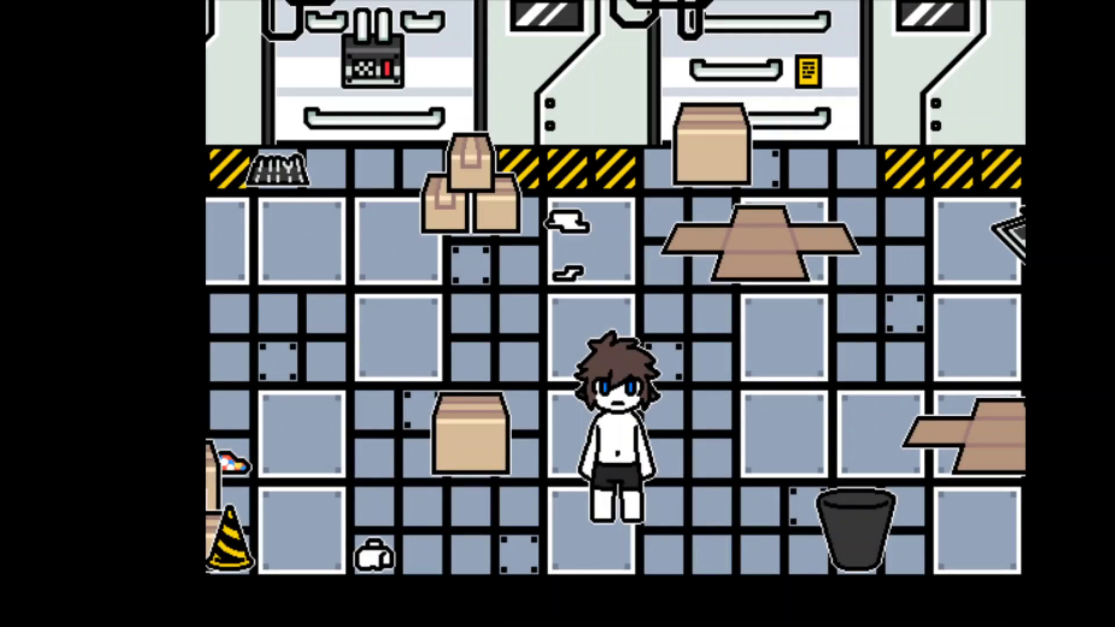
# - Walk onto the next newspaper pile and confirm the choice so it vanishes
pyautogui.press('Right')
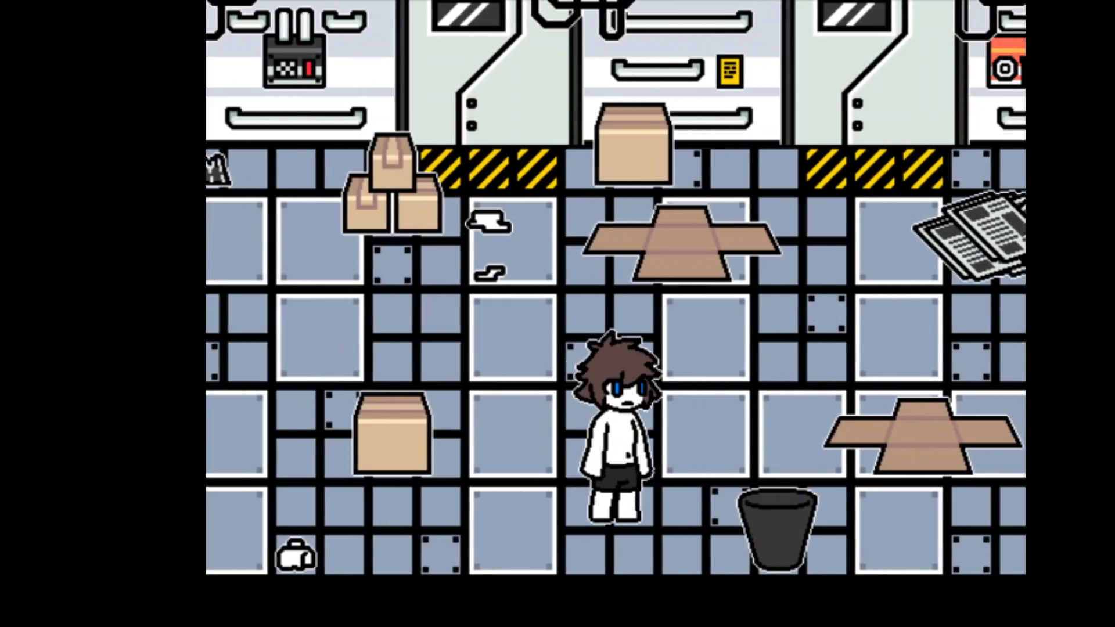
pyautogui.press('Up')
pyautogui.press('Right')
pyautogui.press('Up')
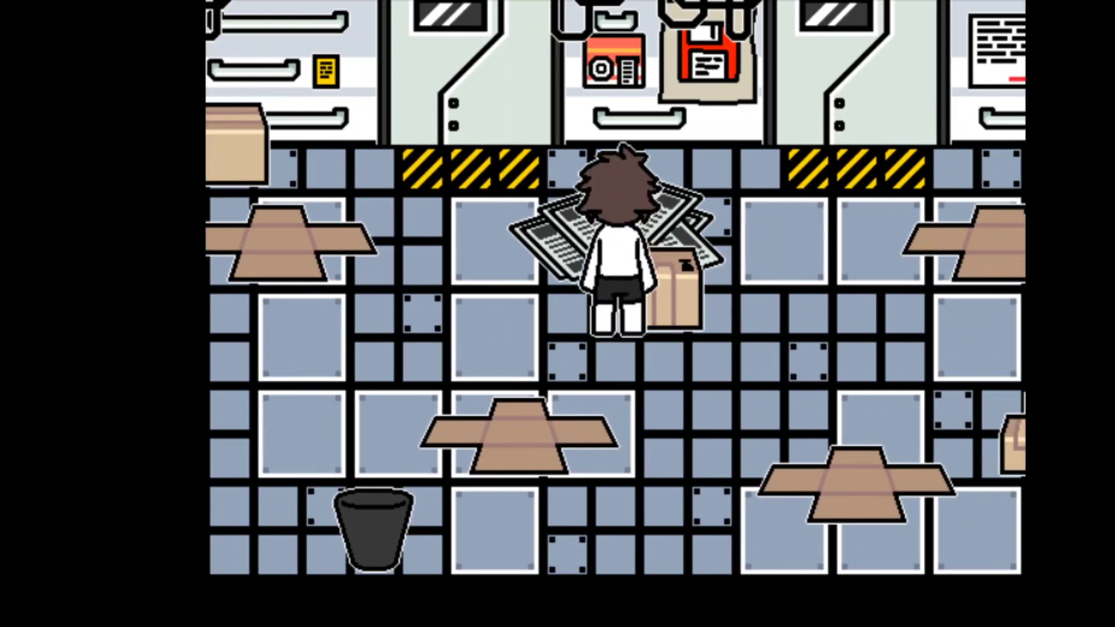
pyautogui.press('Up')
pyautogui.press('Down')
pyautogui.press('Return')
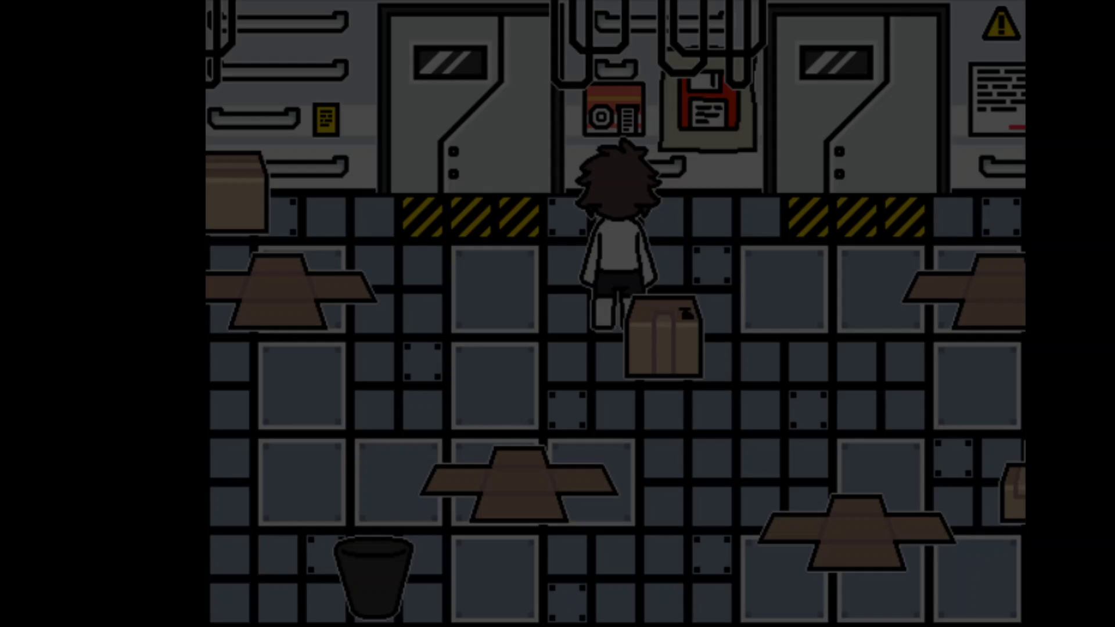
pyautogui.press('Up')
pyautogui.press('Up')
# - Save the game to slot 01 at the red floppy-disk poster
pyautogui.press('Return')
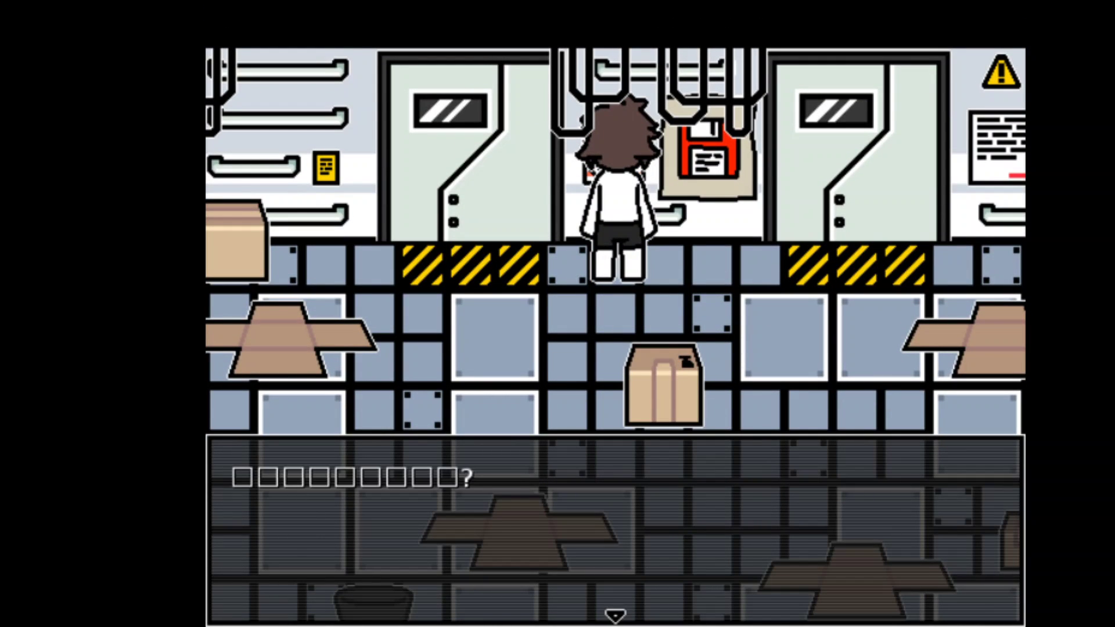
pyautogui.press('Return')
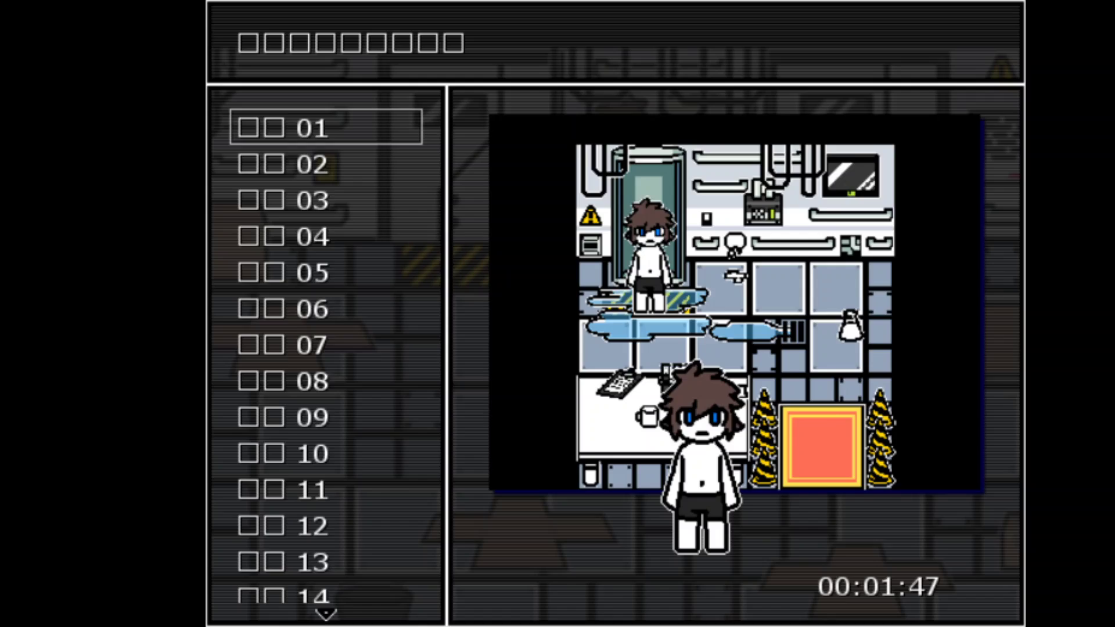
pyautogui.press('Return')
# - Dismiss the poster message and walk right and down into the room
pyautogui.press('Right')
pyautogui.press('Right')
pyautogui.press('Up')
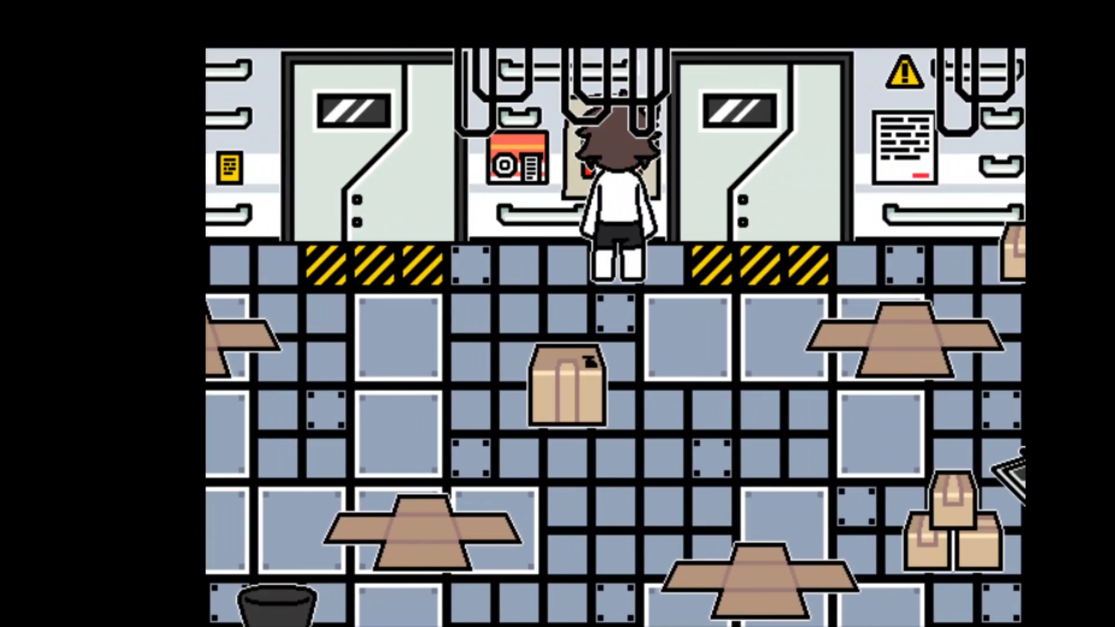
pyautogui.press('Return')
pyautogui.press('Return')
pyautogui.press('Right')
pyautogui.press('Down')
# - Walk right and down toward the cones and crates, confirming the move prompt
pyautogui.press('Right')
pyautogui.press('Down')
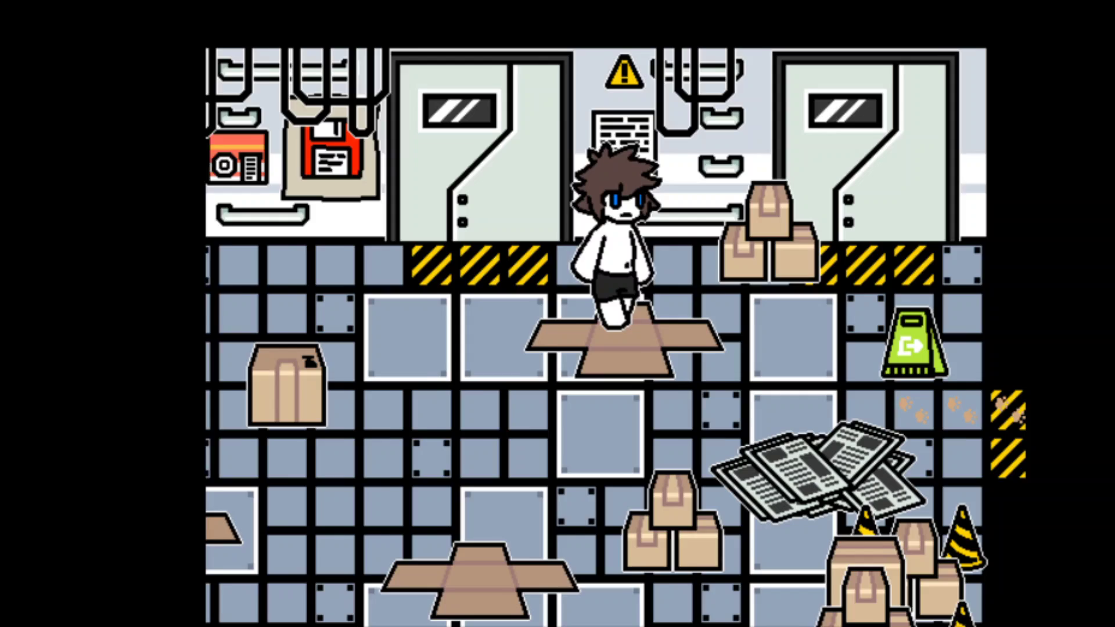
pyautogui.press('Right')
pyautogui.press('Down')
pyautogui.press('Right')
pyautogui.press('Right')
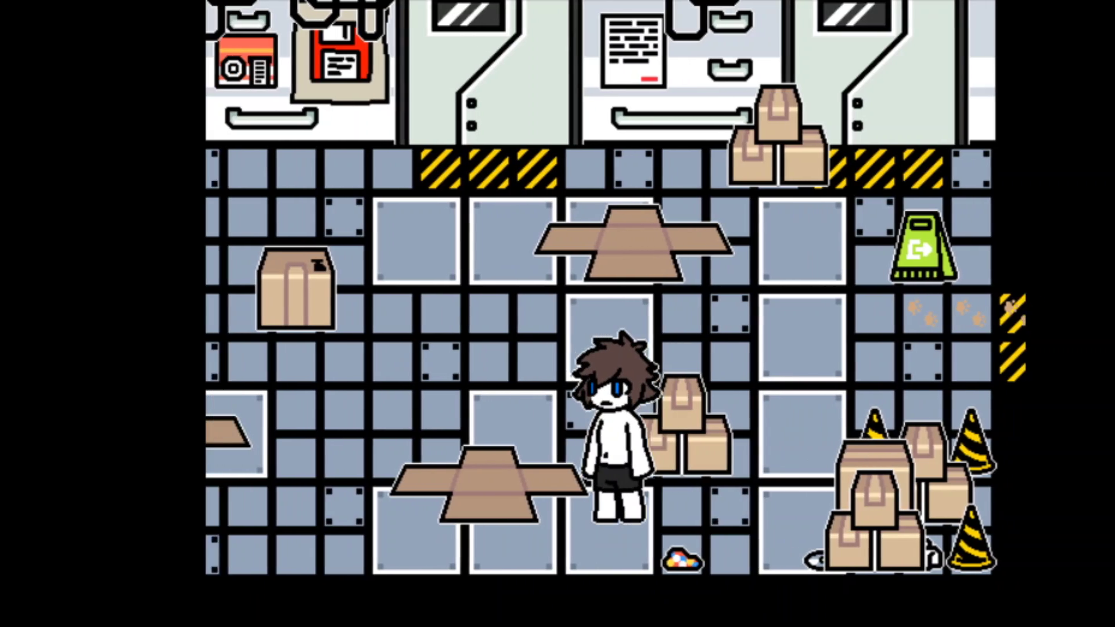
pyautogui.press('Return')
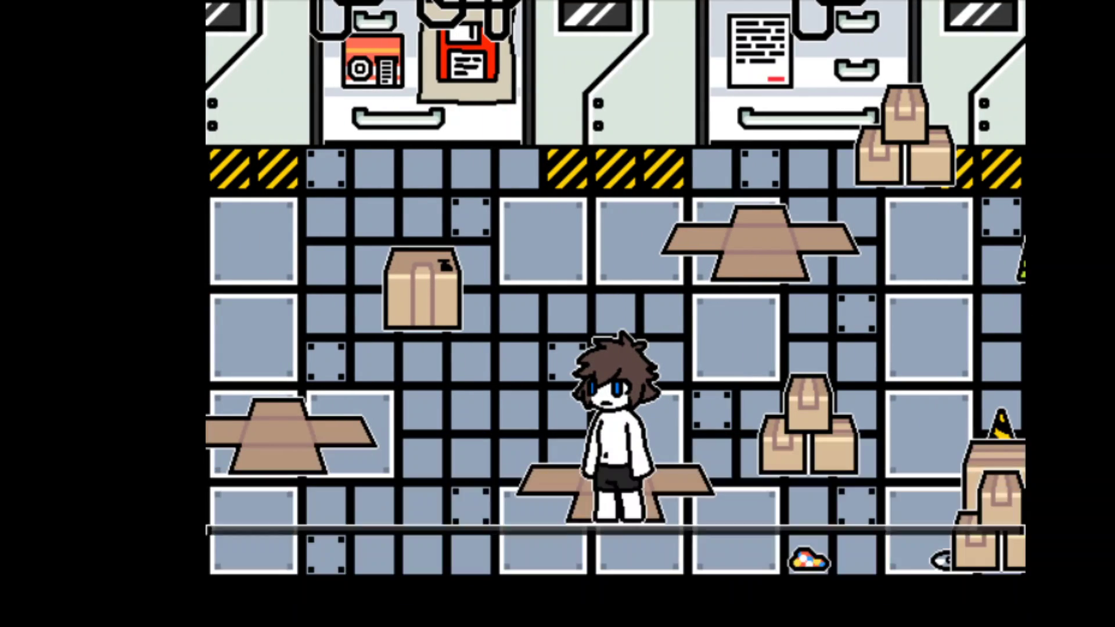
# - Inspect the two flattened cardboard boxes and dismiss their messages
pyautogui.press('Up')
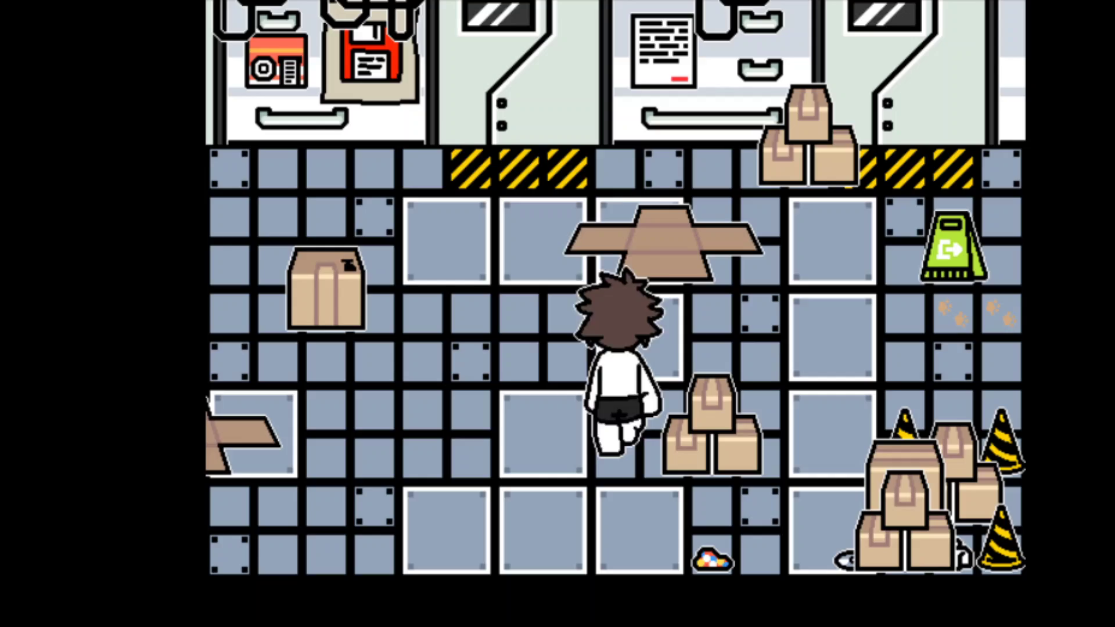
pyautogui.press('Up')
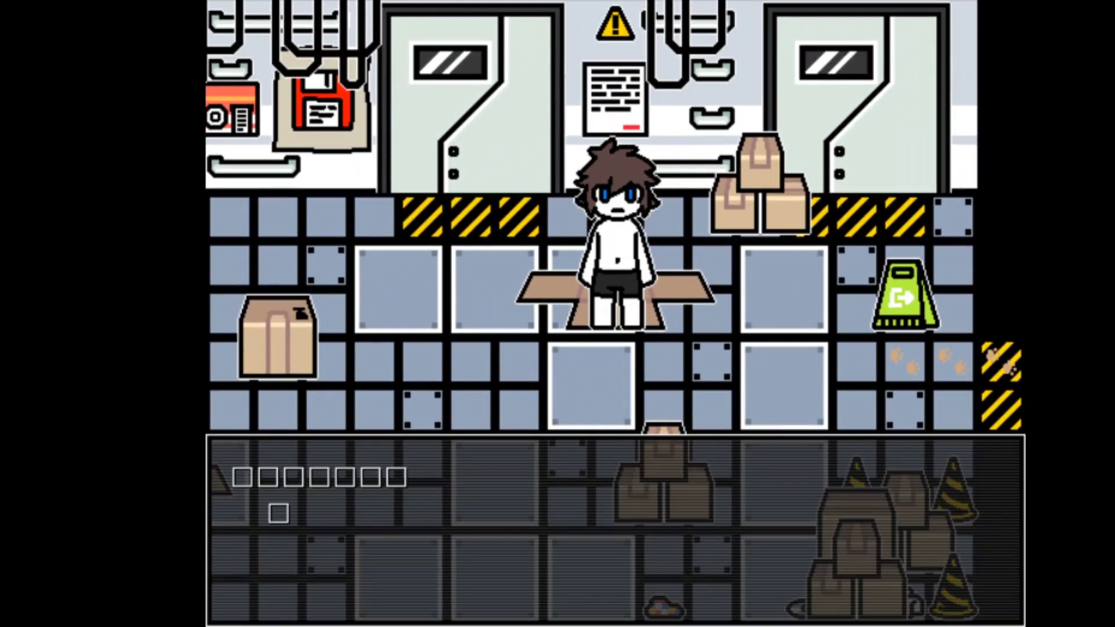
pyautogui.press('Return')
pyautogui.press('Left')
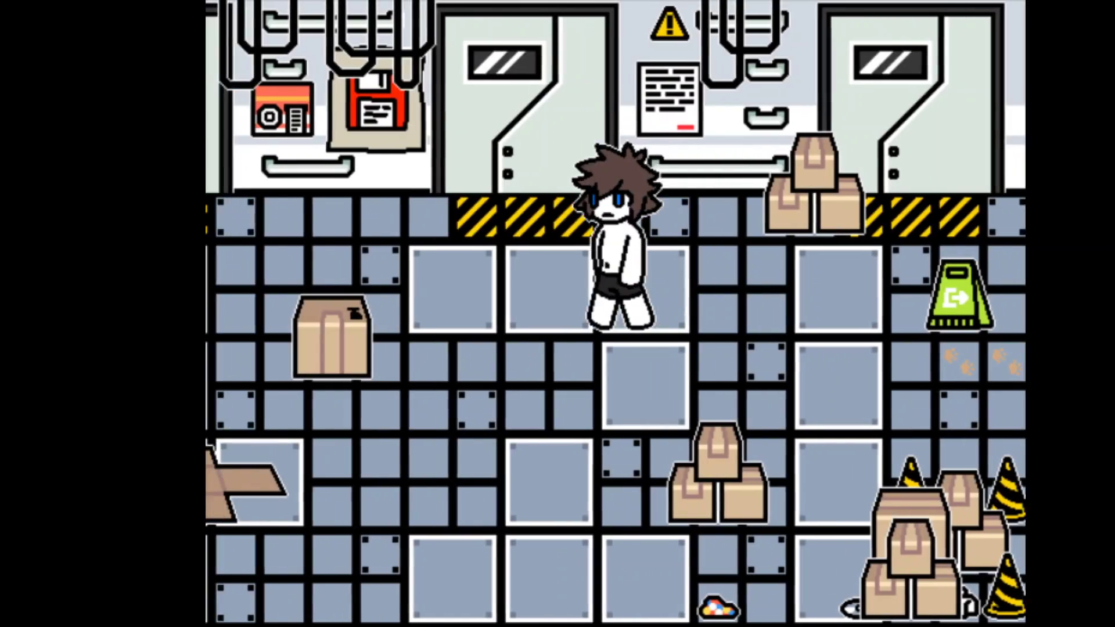
pyautogui.press('Down')
pyautogui.press('Left')
pyautogui.press('Down')
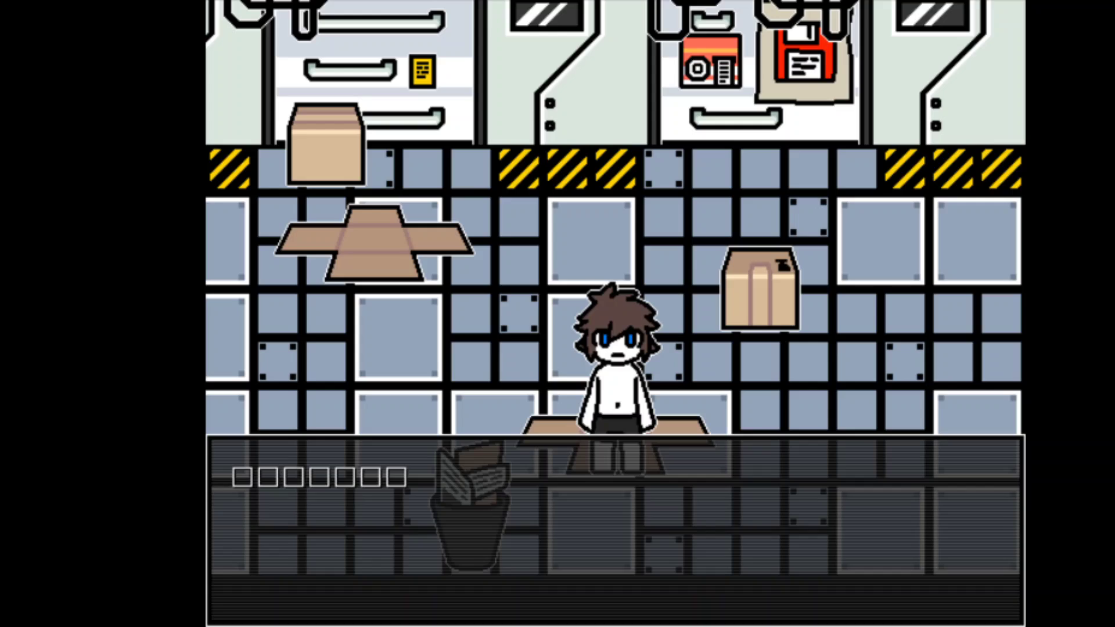
pyautogui.press('Return')
# - Walk past the waste bin and inspect the cardboard beside it
pyautogui.press('Left')
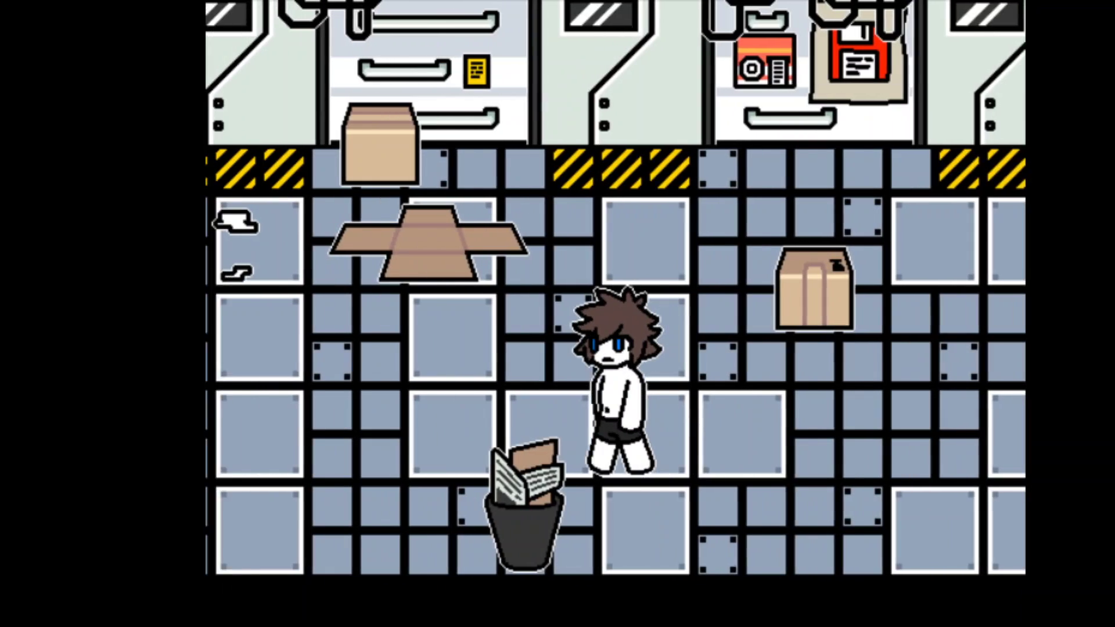
pyautogui.press('Down')
pyautogui.press('Left')
pyautogui.press('Up')
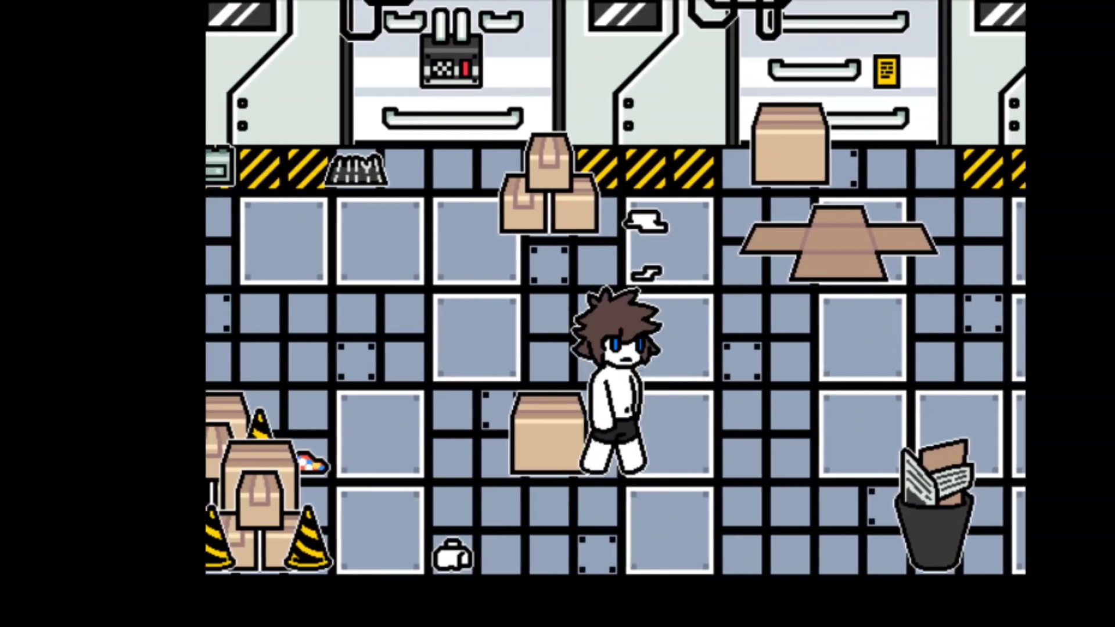
pyautogui.press('Up')
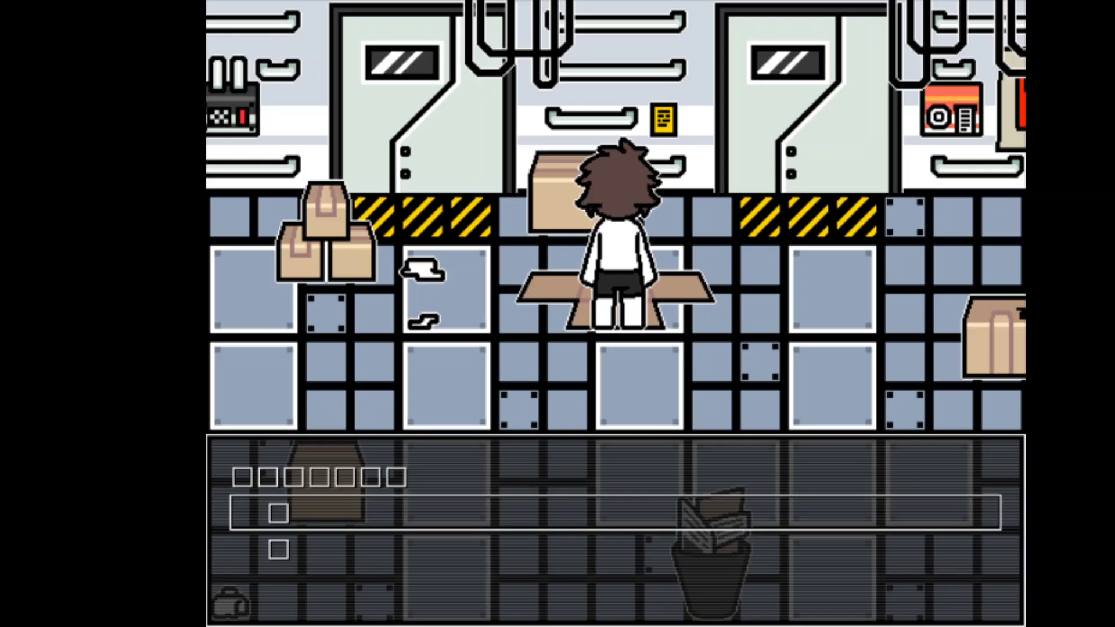
pyautogui.press('Return')
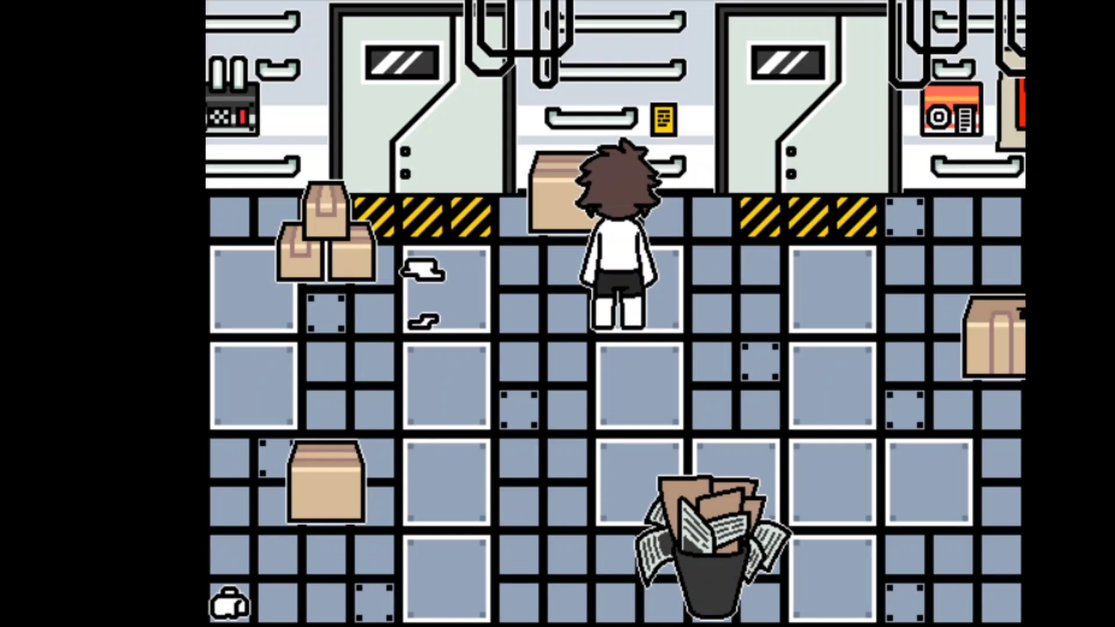
# - Walk left across the storage room toward the cone-ringed crates
pyautogui.press('Left')
pyautogui.press('Left')
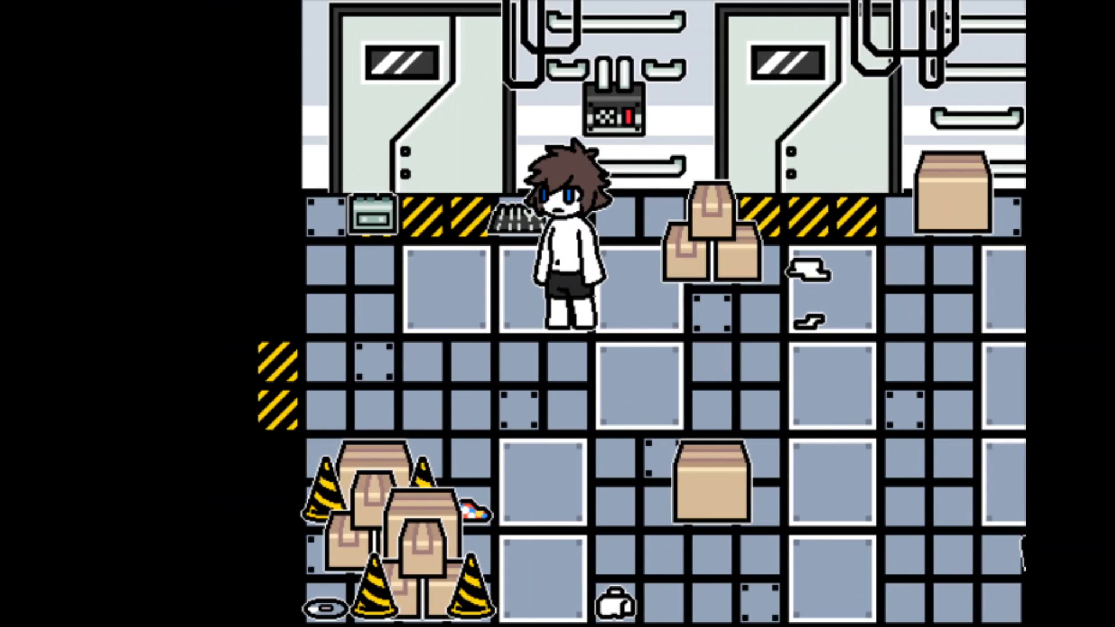
pyautogui.press('Down')
pyautogui.press('Left')
pyautogui.press('Up')
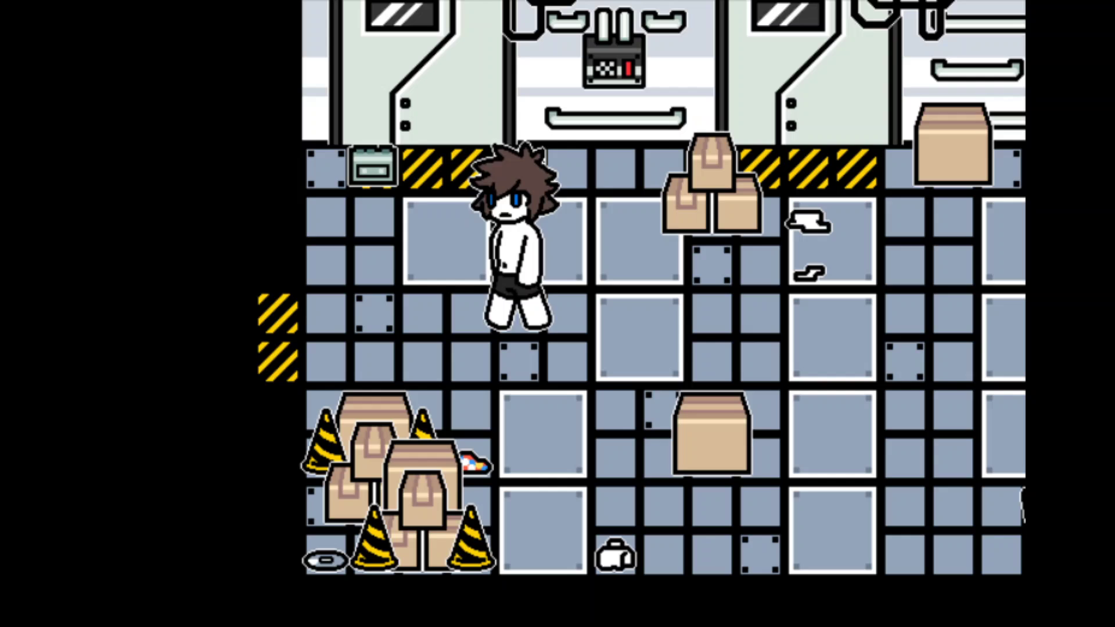
pyautogui.press('Left')
pyautogui.press('Left')
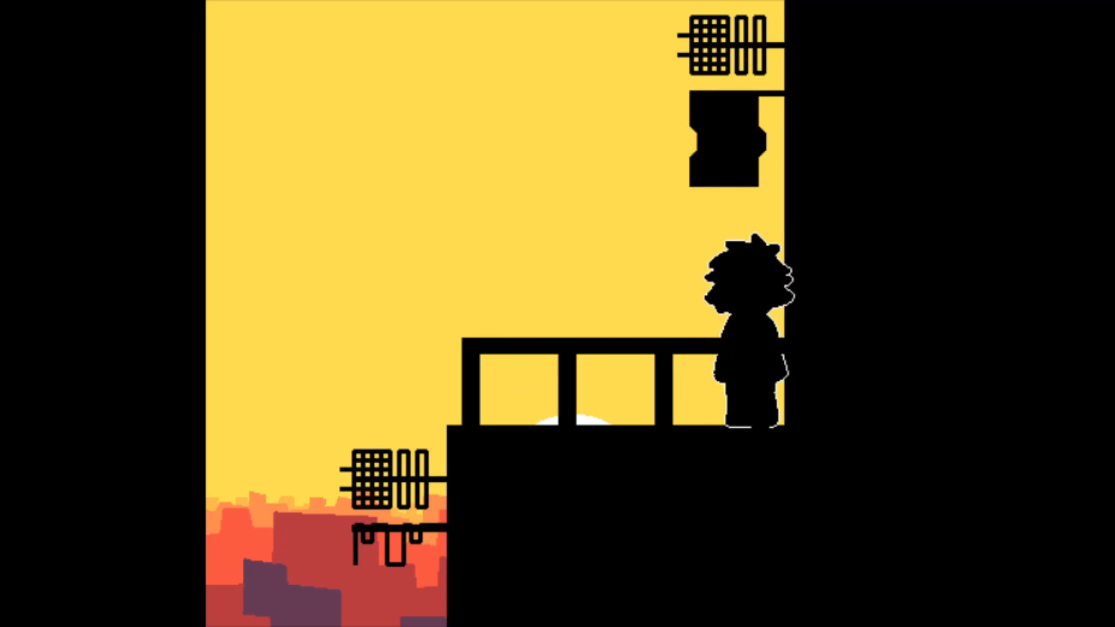
# - Walk left on the balcony and read through the first dialogue message
pyautogui.press('Left')
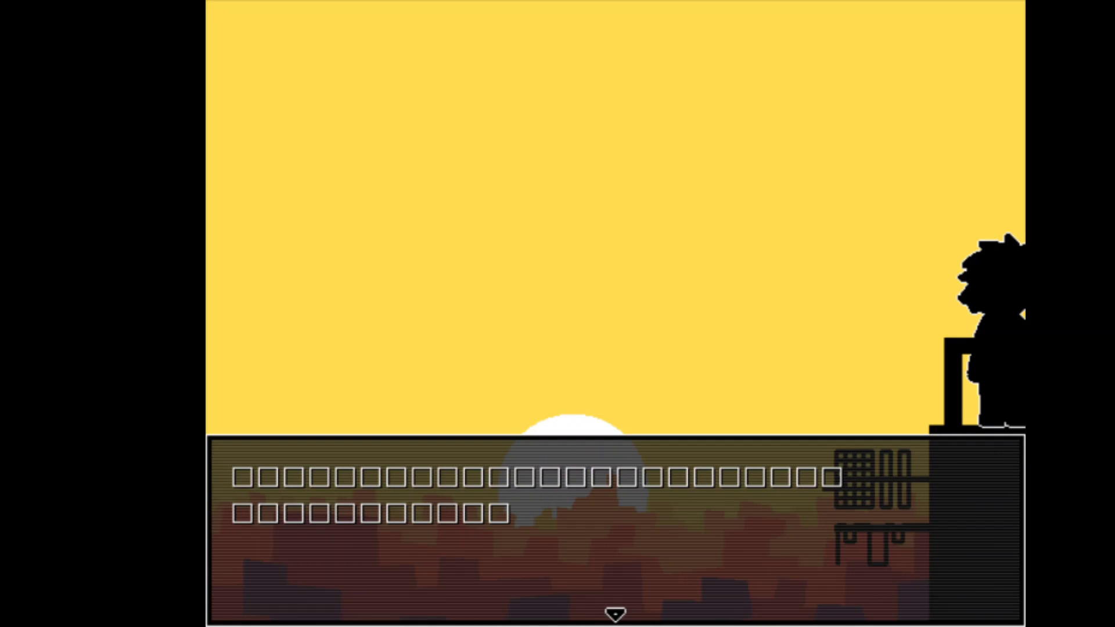
pyautogui.press('z')
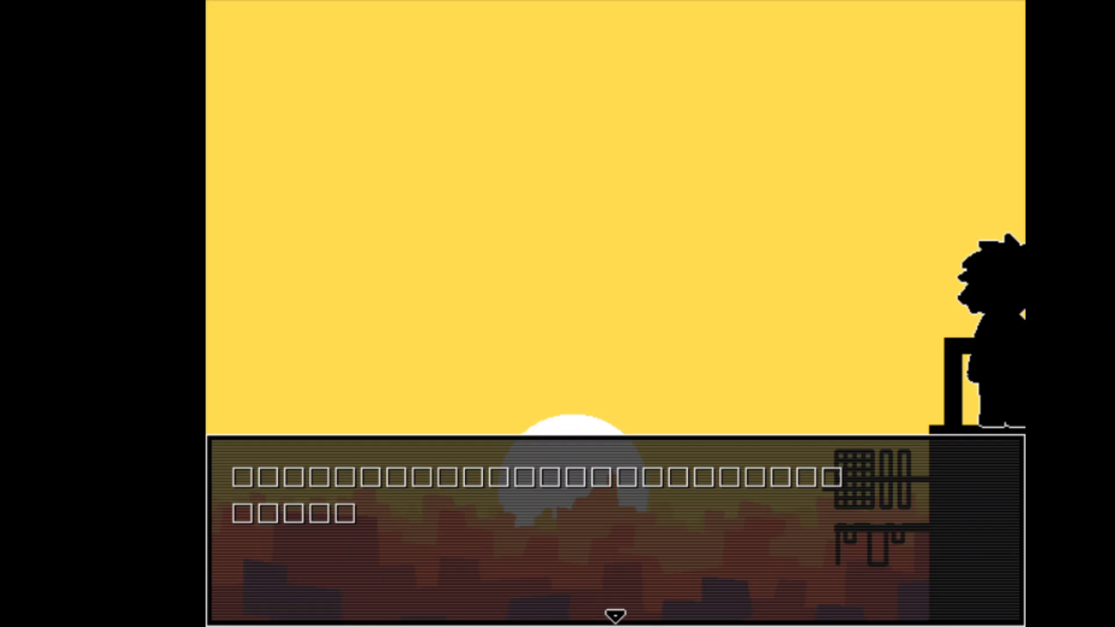
pyautogui.press('z')
pyautogui.press('z')
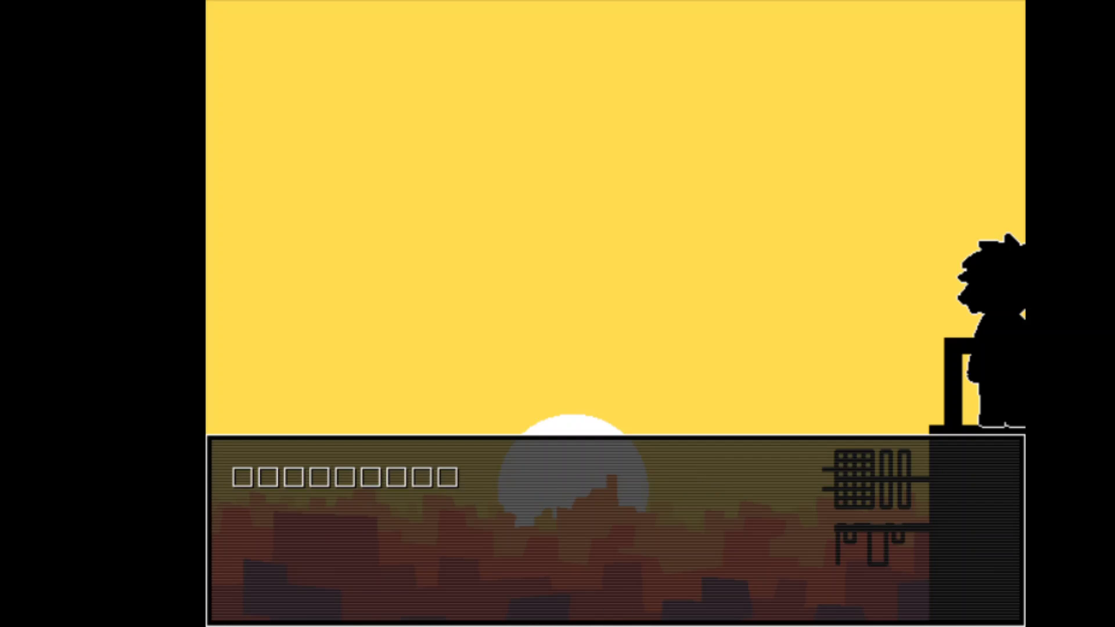
pyautogui.press('z')
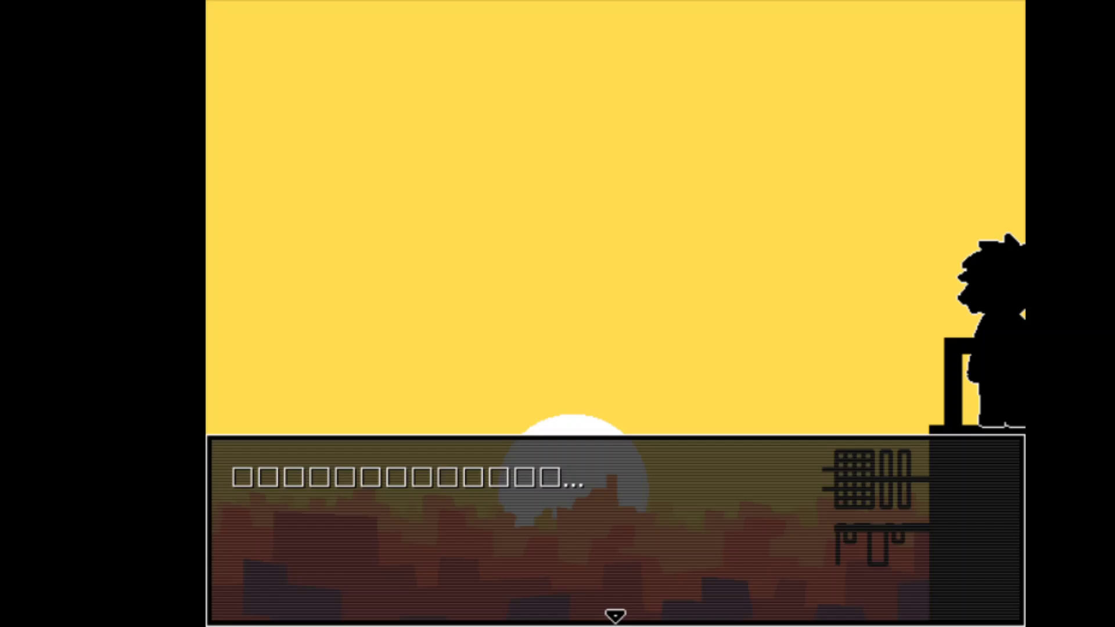
pyautogui.press('z')
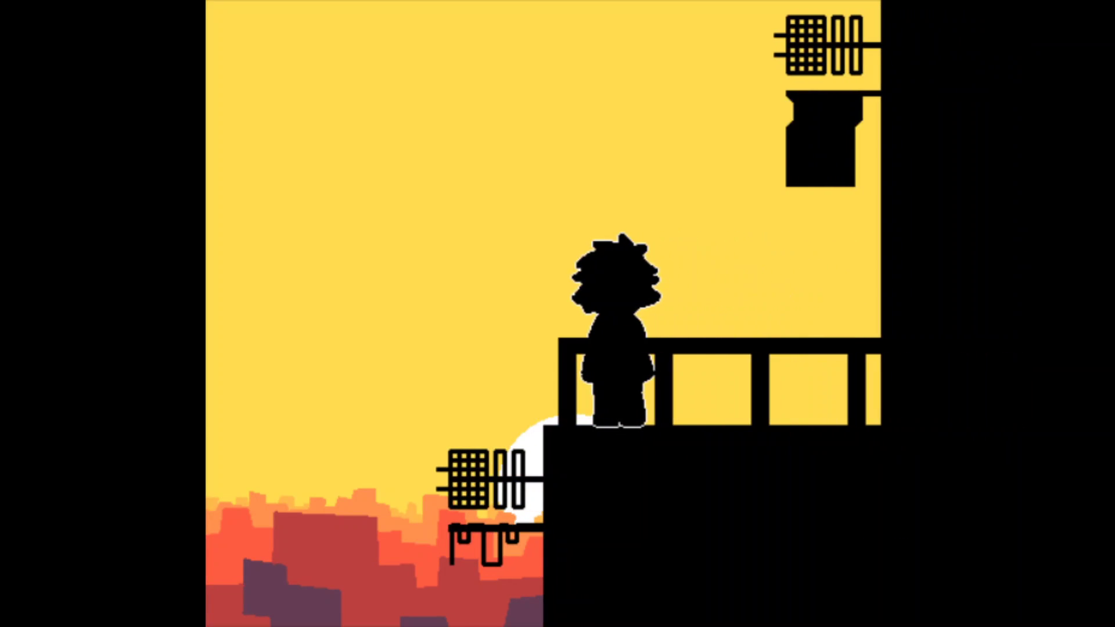
# - Pace right and left along the railing while finishing the next dialogue
pyautogui.press('Right')
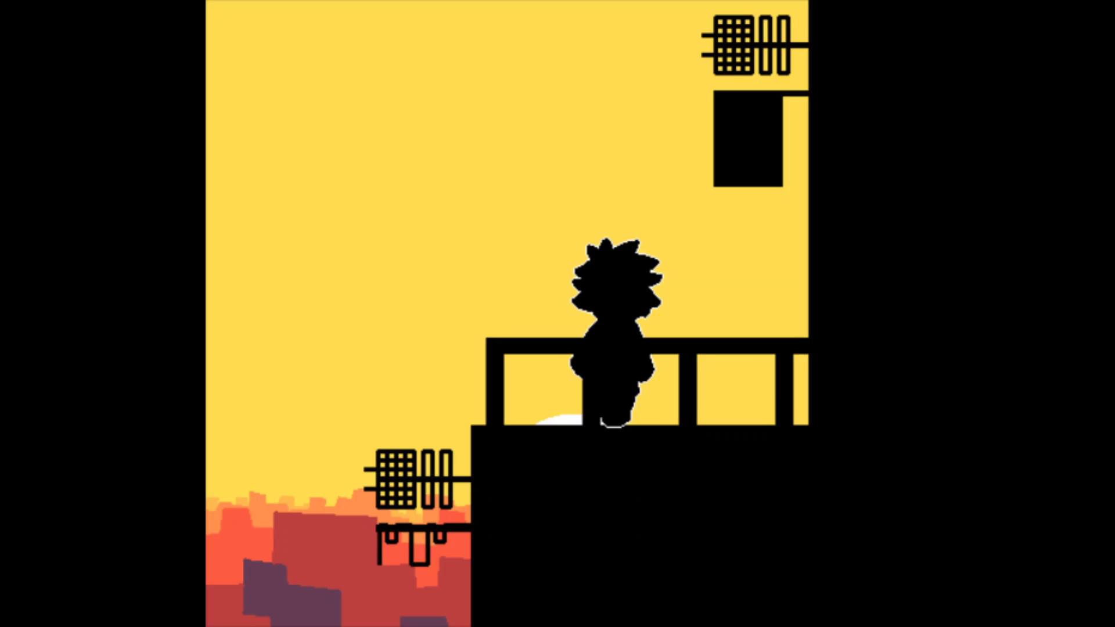
pyautogui.press('Left')
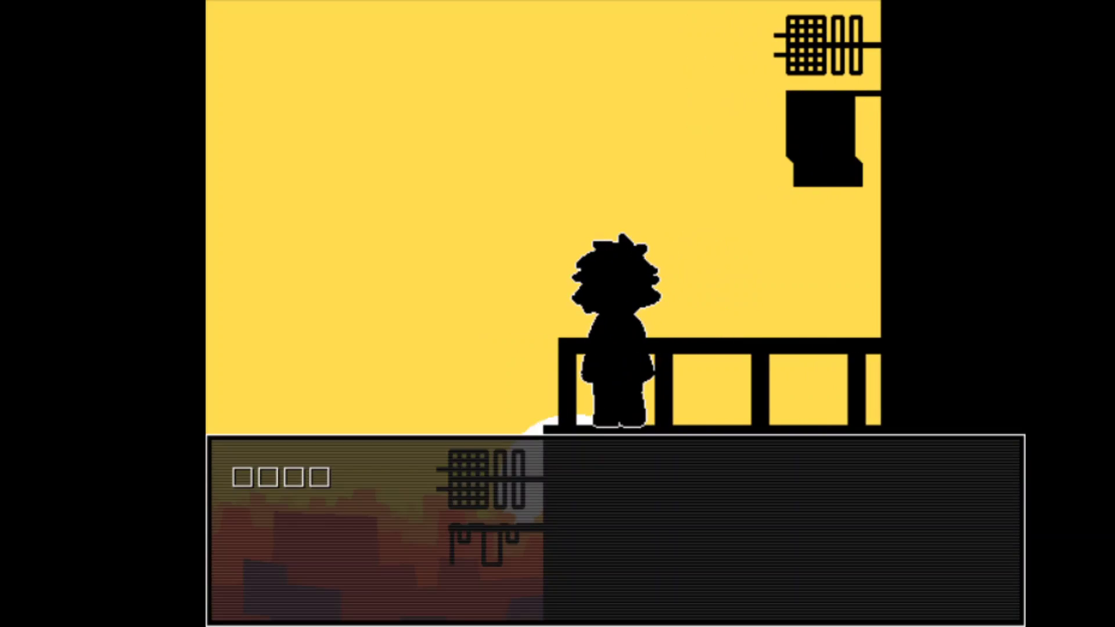
pyautogui.press('Return')
pyautogui.press('Right')
pyautogui.press('Right')
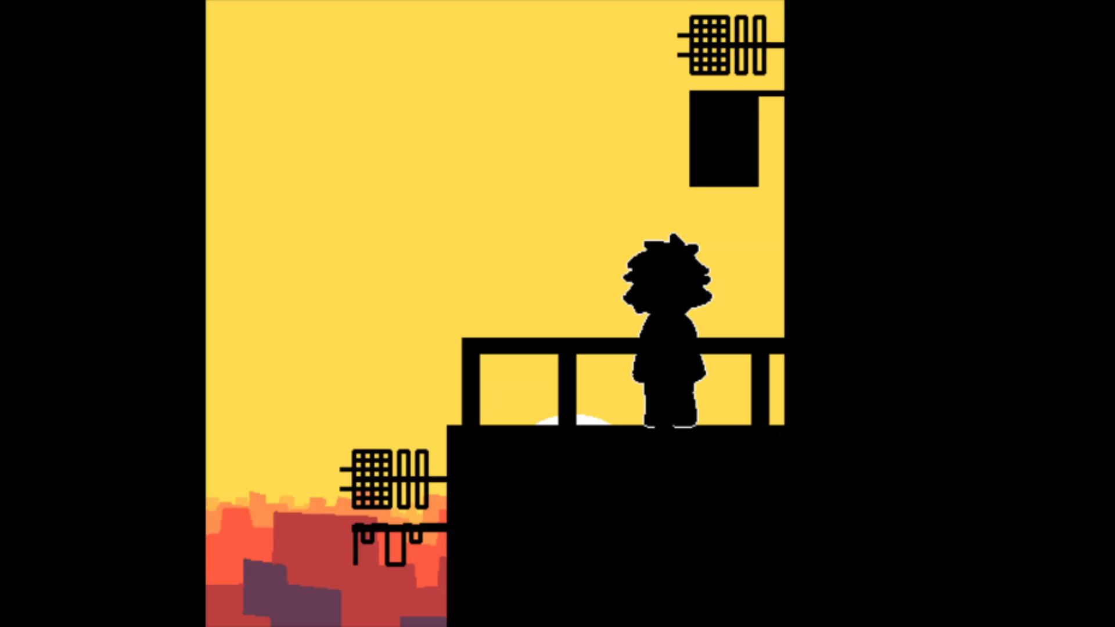
pyautogui.press('Return')
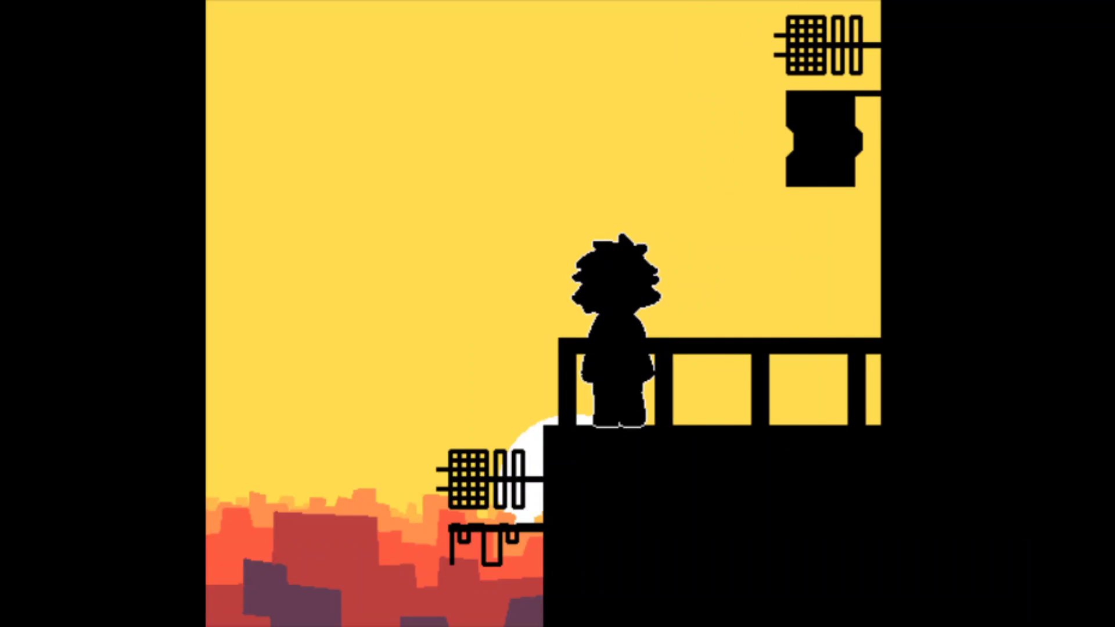
# - Keep pacing the balcony, closing the final lines to end the sunset scene
pyautogui.press('Right')
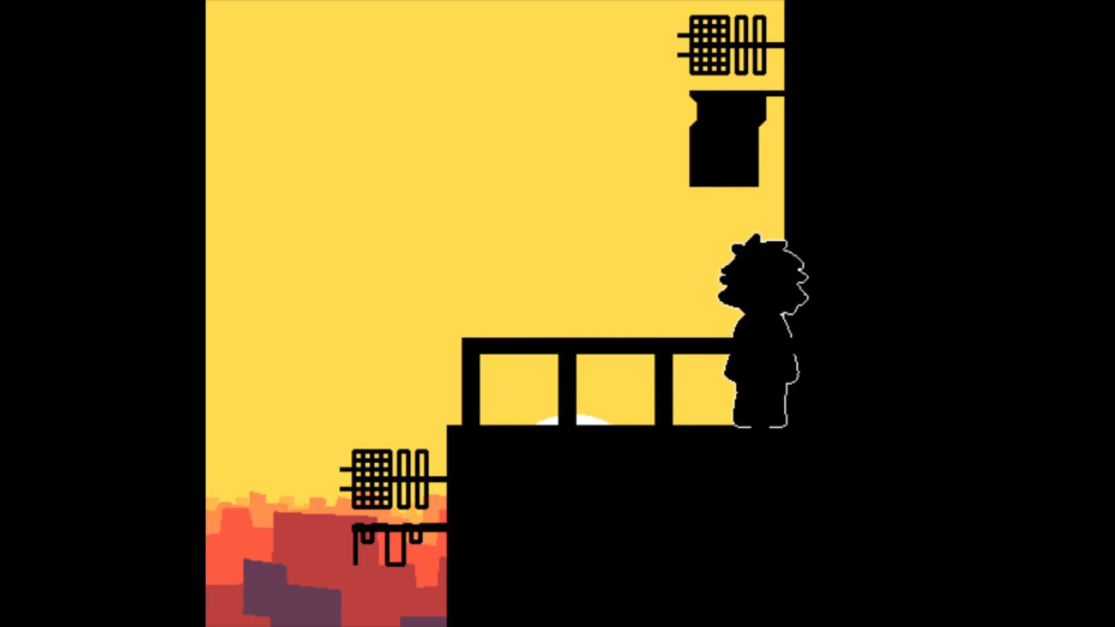
pyautogui.press('Left')
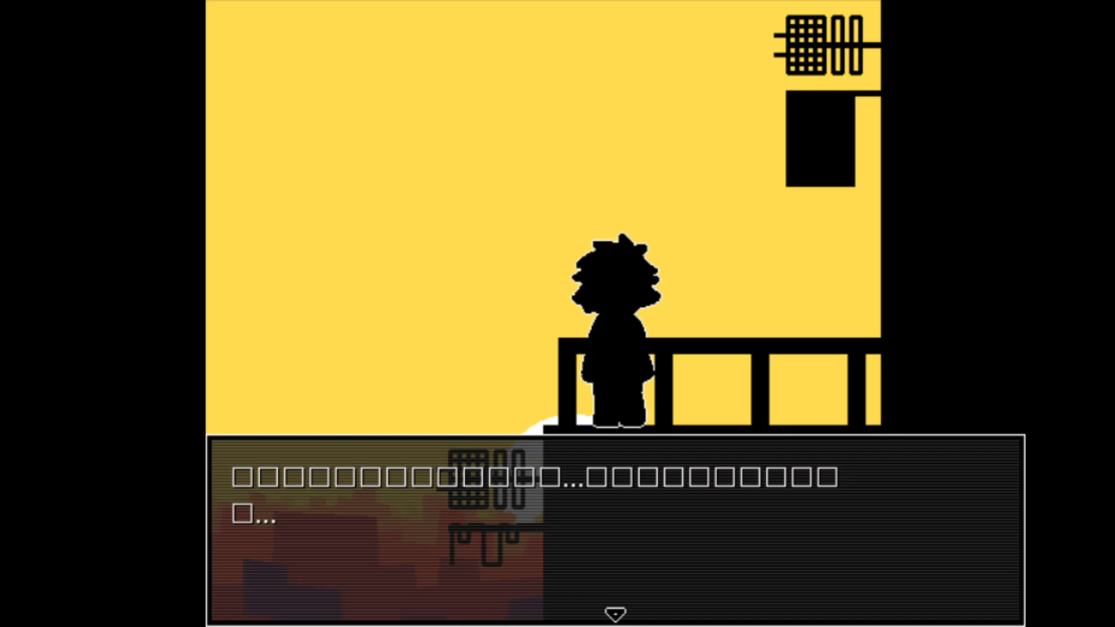
pyautogui.press('Return')
pyautogui.press('Right')
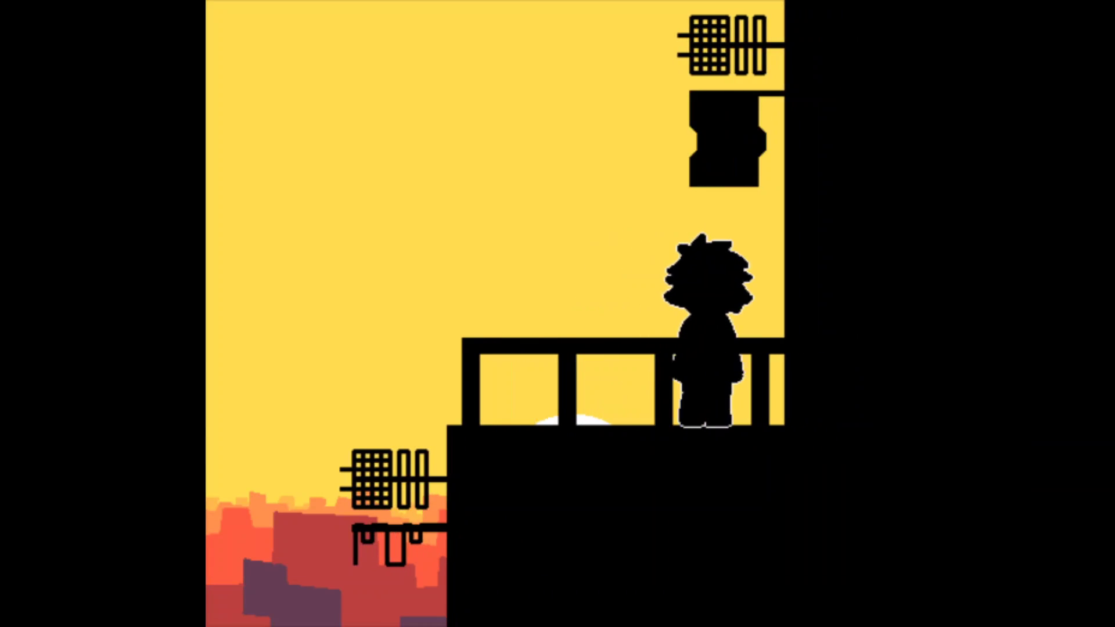
pyautogui.press('Left')
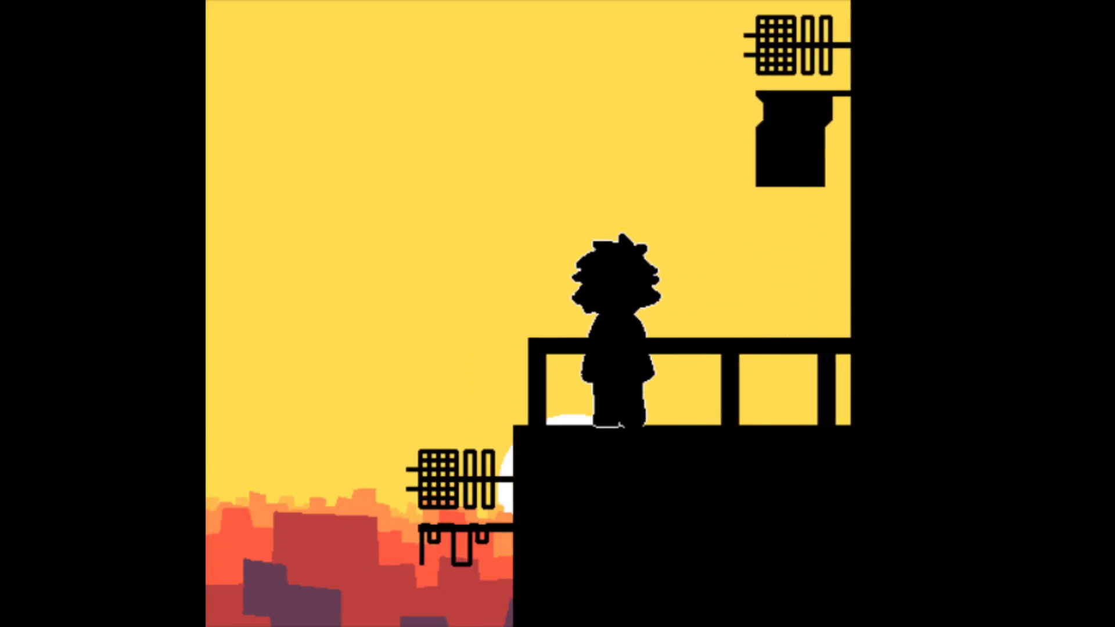
pyautogui.press('Return')
pyautogui.press('Right')
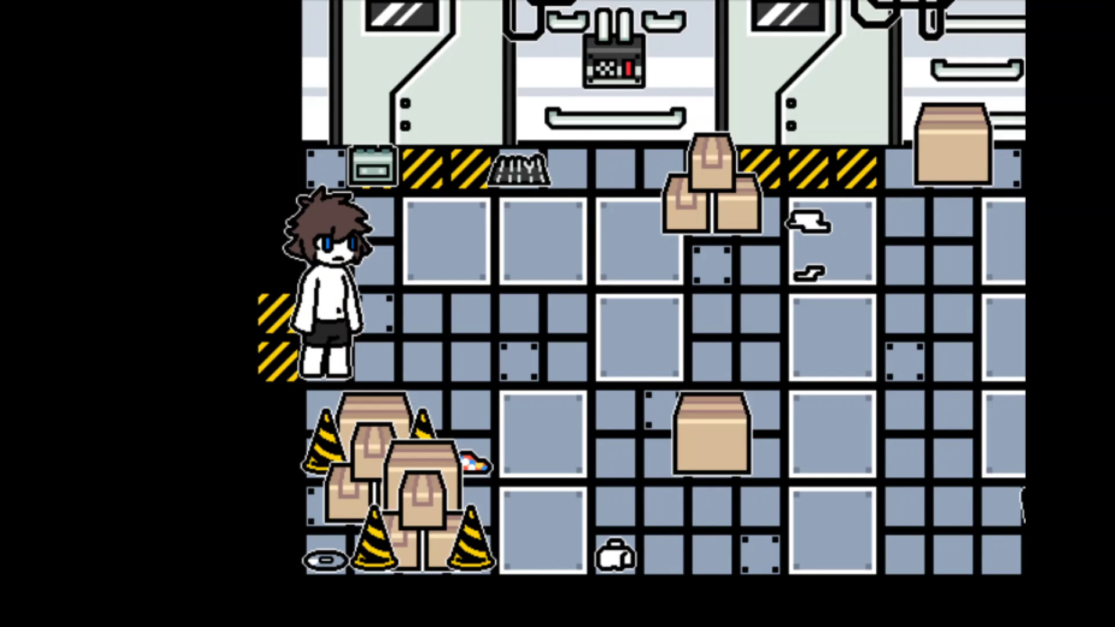
# - Examine the wall device above and read through its dialogue until it closes
pyautogui.press('Up')
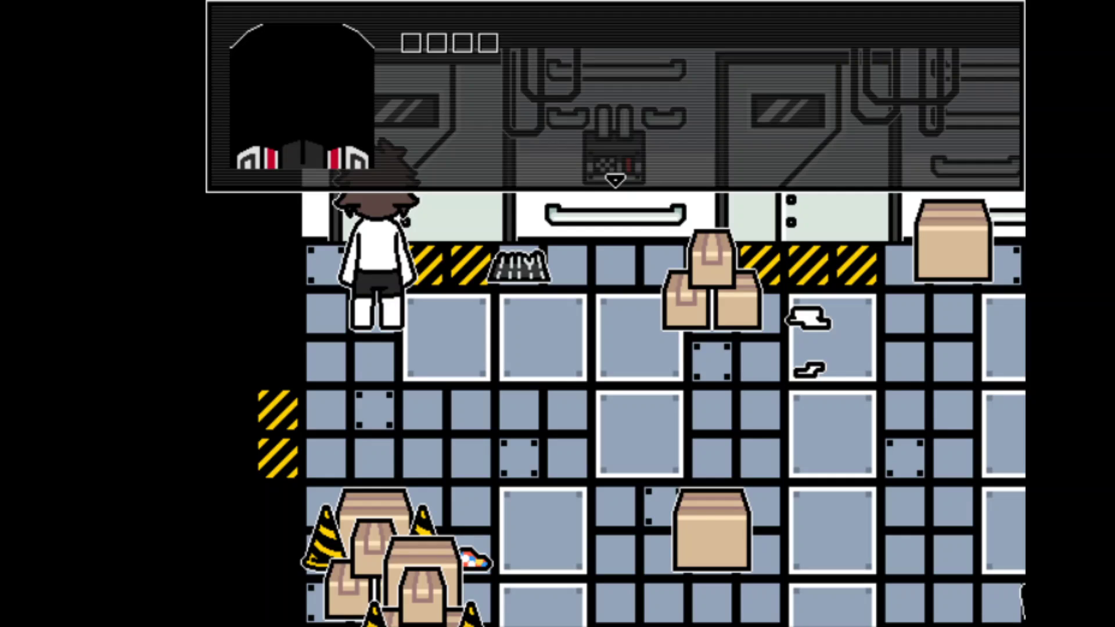
pyautogui.press('z')
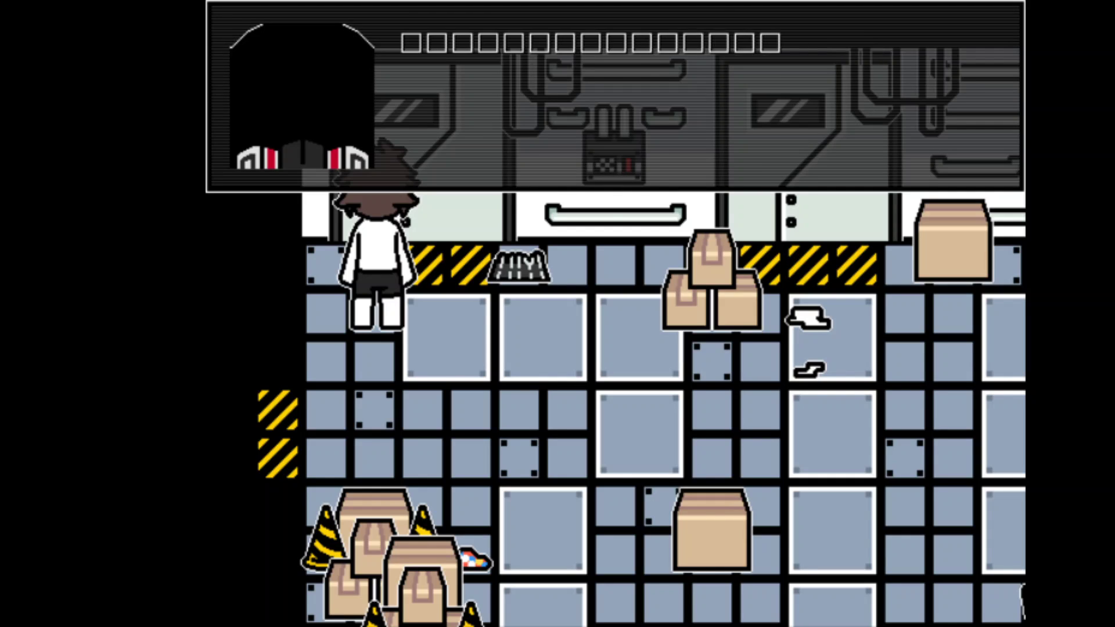
pyautogui.press('z')
pyautogui.press('z')
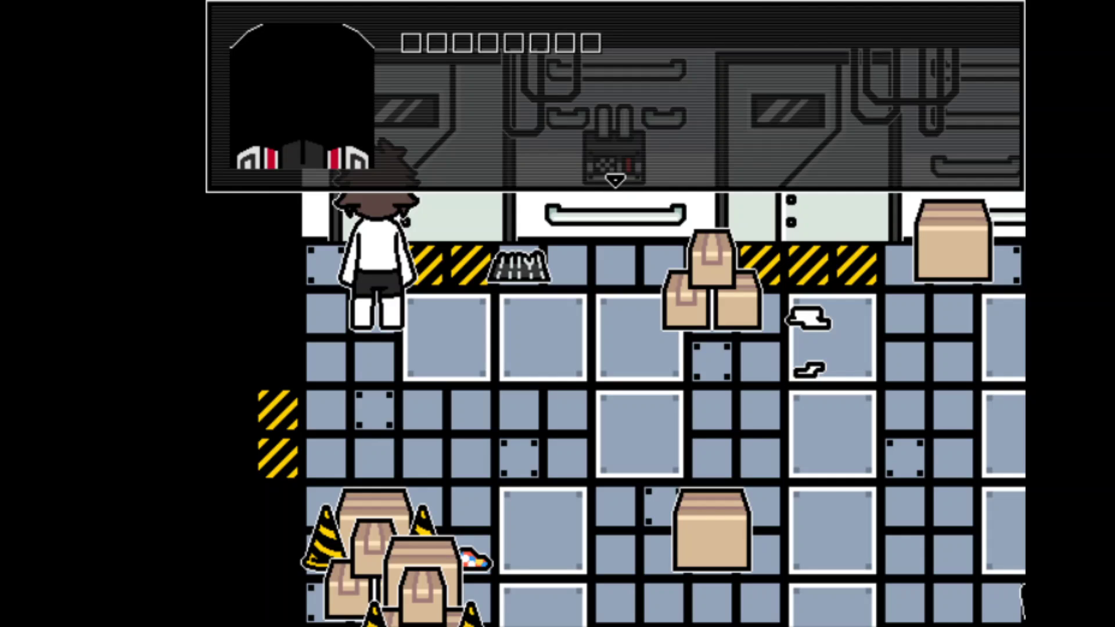
pyautogui.press('z')
pyautogui.press('z')
# - Walk right along the storeroom wall to the panel and bring up its code entry
pyautogui.press('Right')
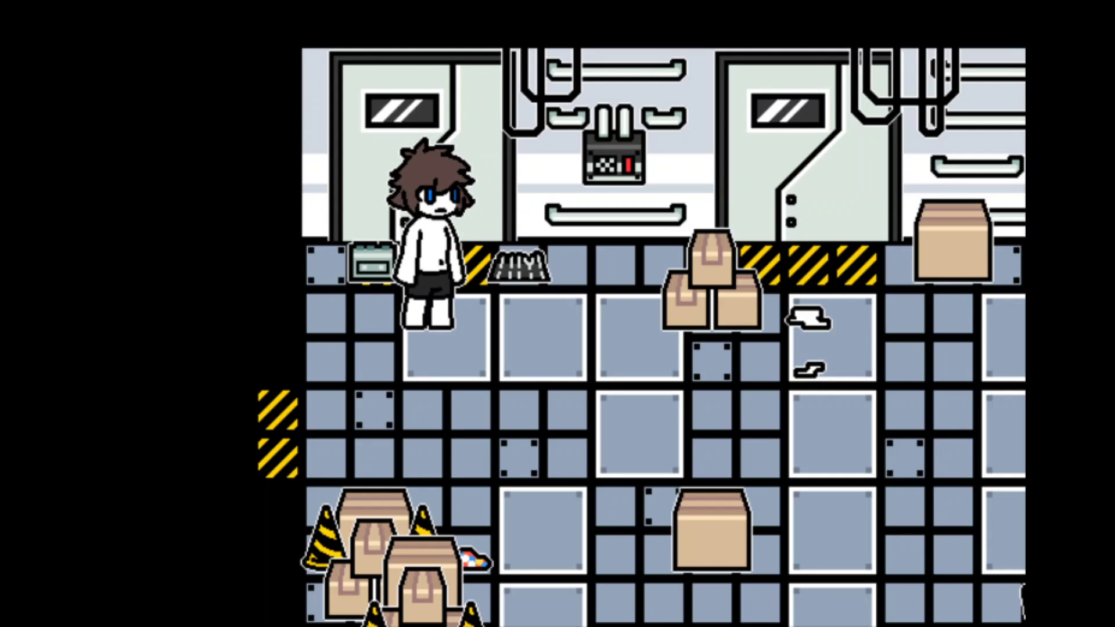
pyautogui.press('Up')
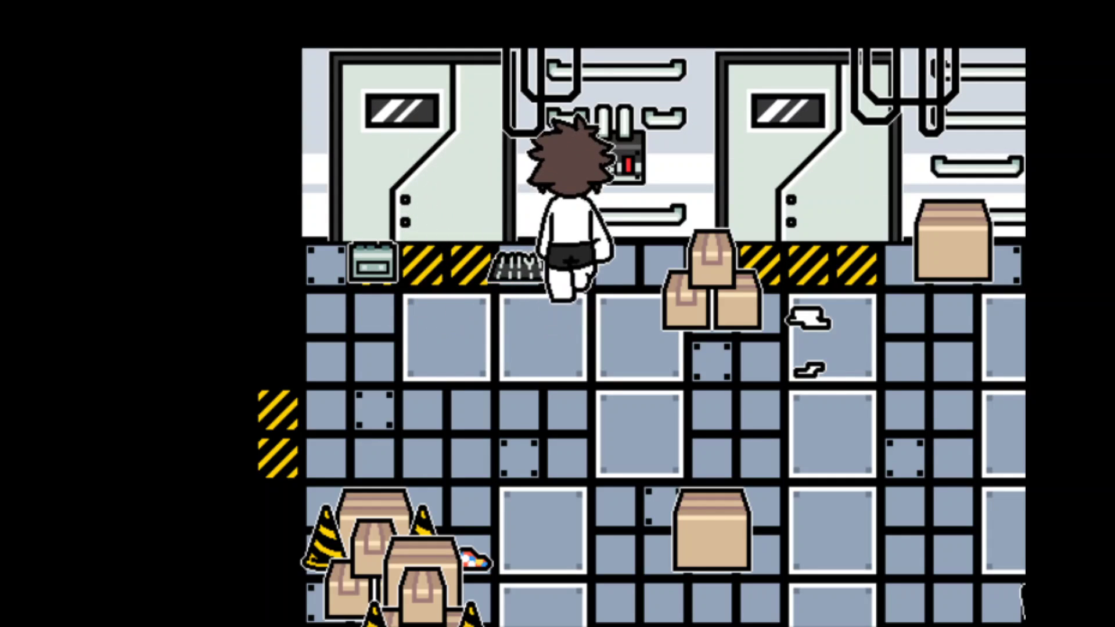
pyautogui.press('z')
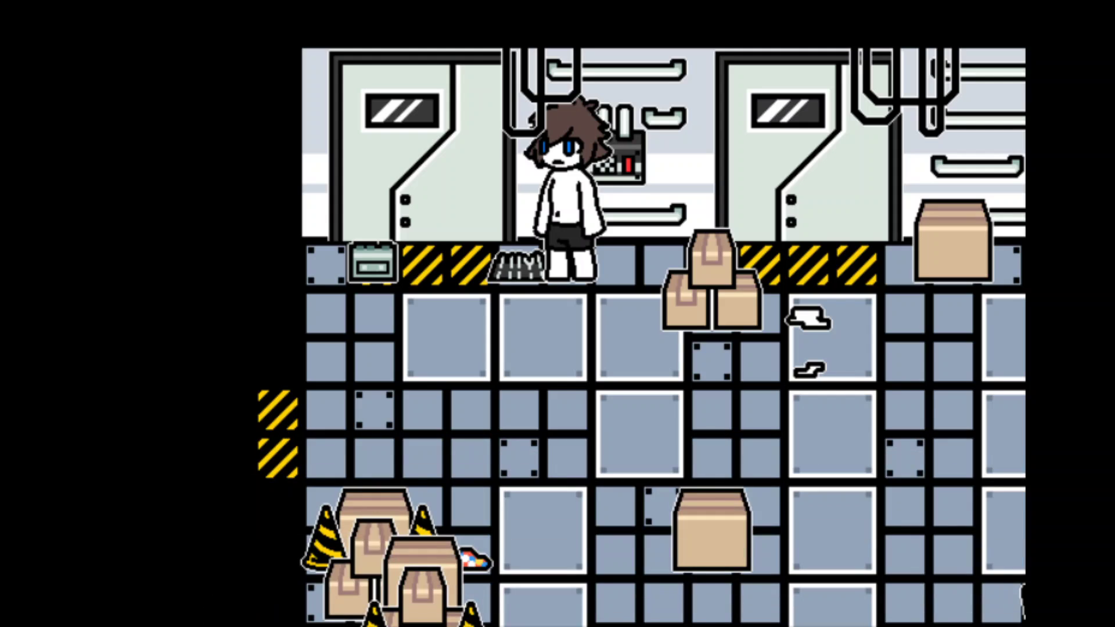
pyautogui.press('Right')
pyautogui.press('Left')
pyautogui.press('Right')
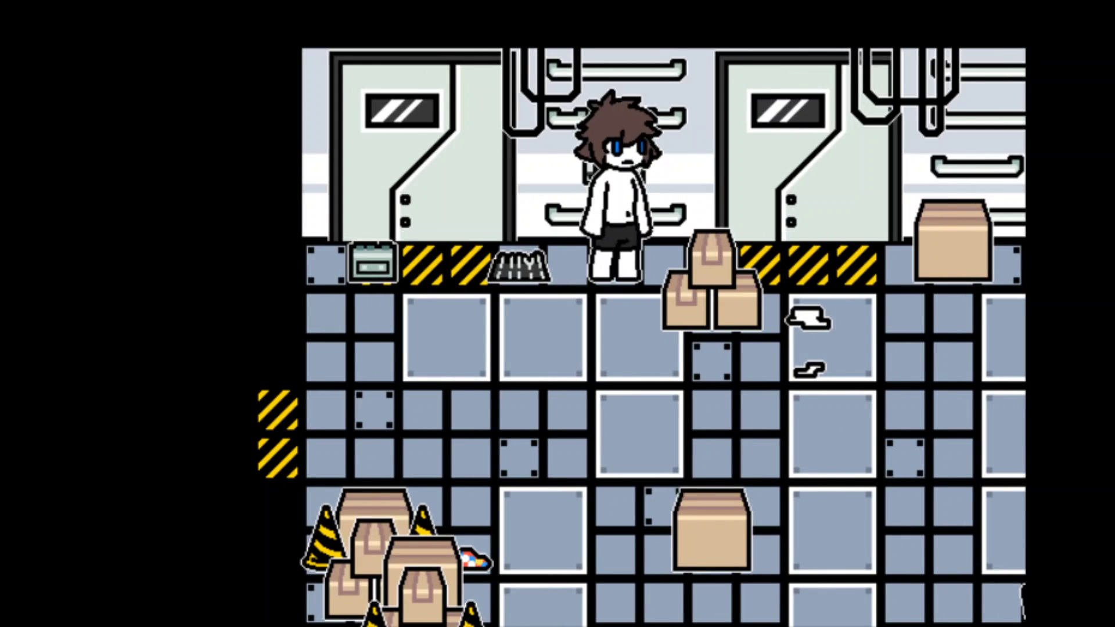
pyautogui.press('Up')
pyautogui.press('z')
pyautogui.press('z')
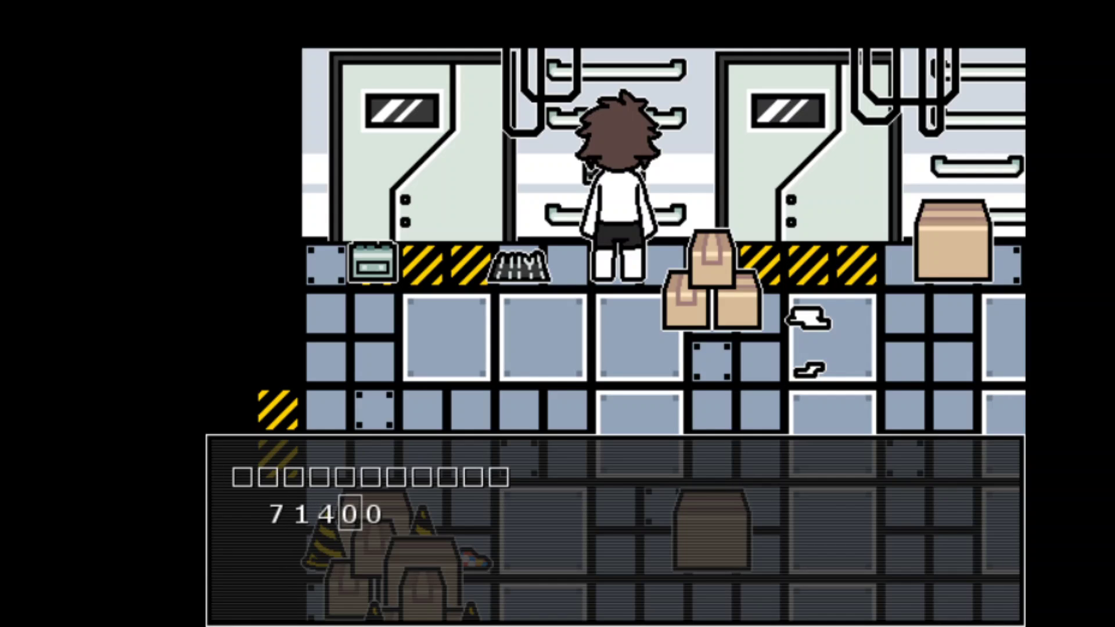
# - Confirm the entered door code, read the white creature's dialogue, and save to slot 02
pyautogui.press('z')
pyautogui.press('z')
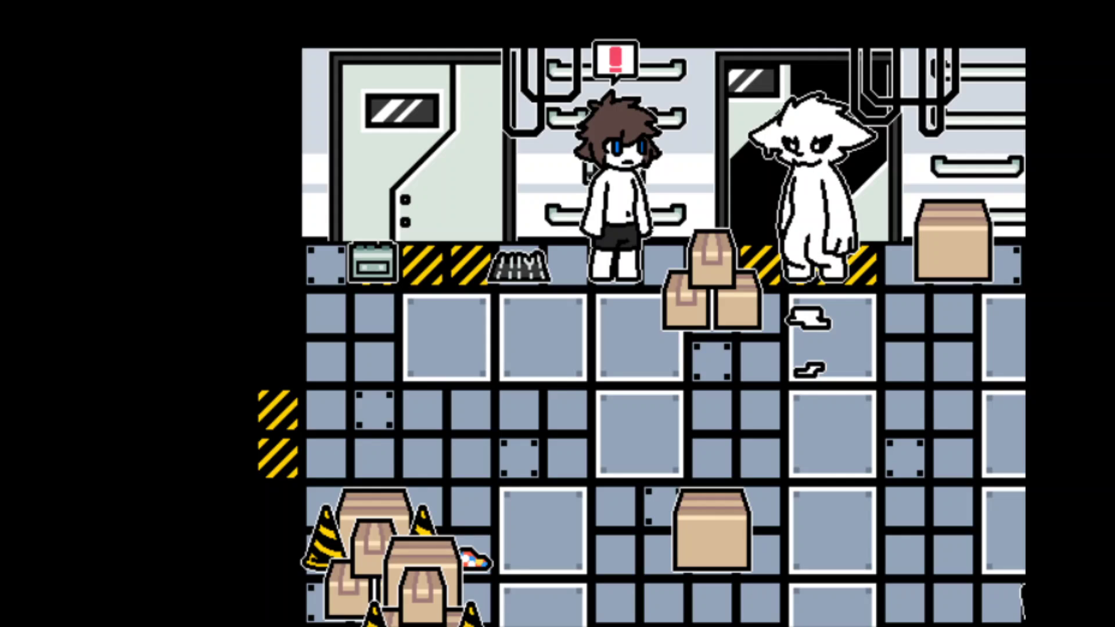
pyautogui.press('z')
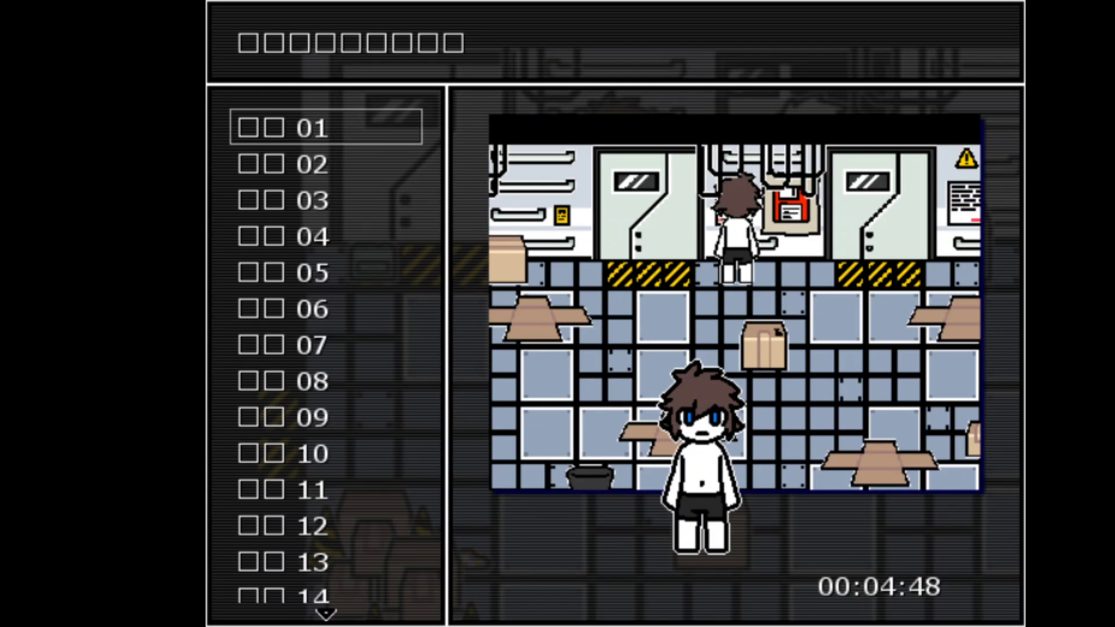
pyautogui.press('Down')
pyautogui.press('z')
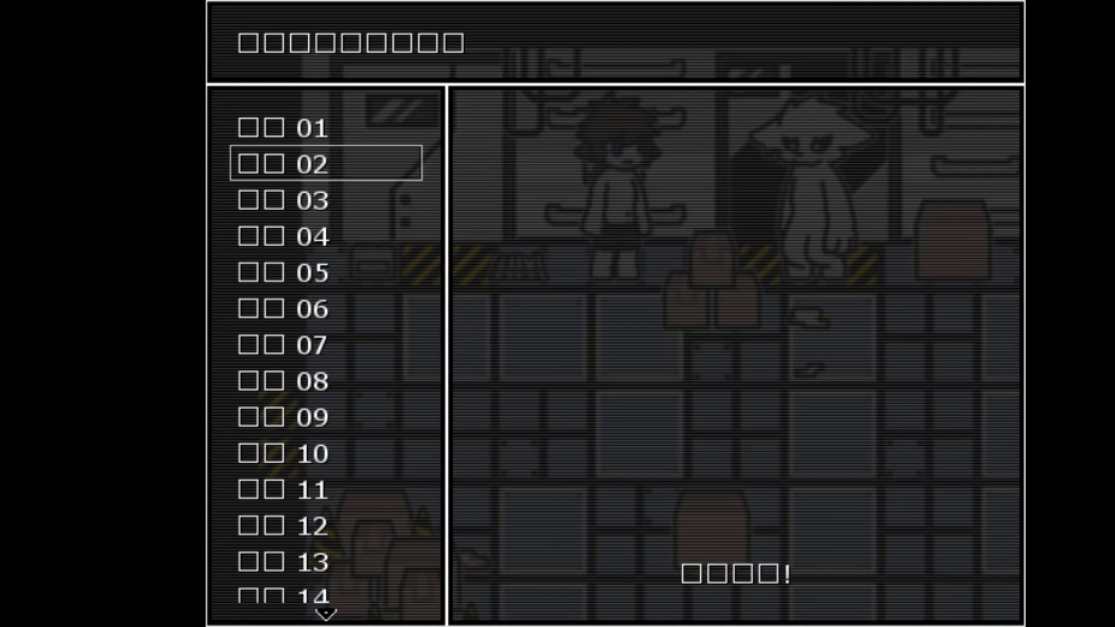
# - Walk down and right along the corridor, then up into the crate-filled cat room
pyautogui.press('Down')
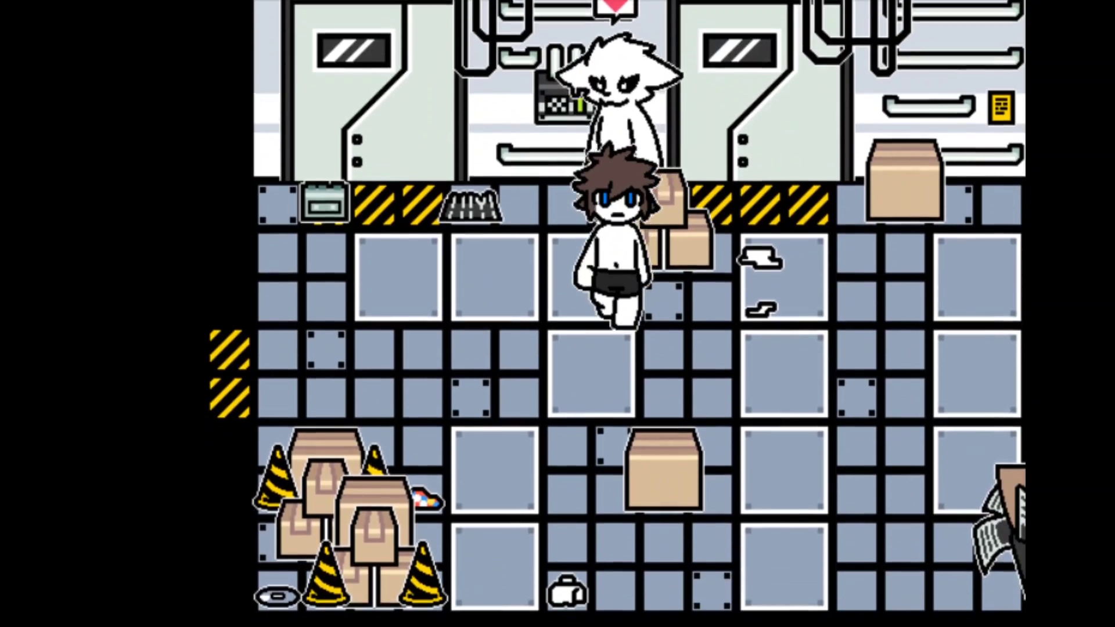
pyautogui.press('Right')
pyautogui.press('Right')
pyautogui.press('Up')
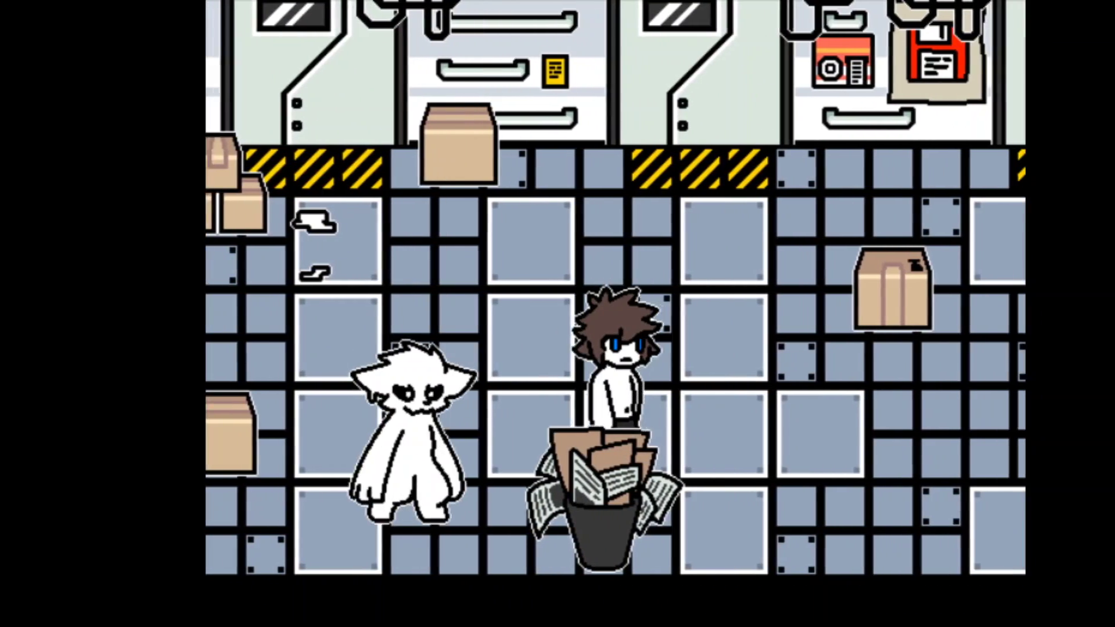
pyautogui.press('Right')
pyautogui.press('Right')
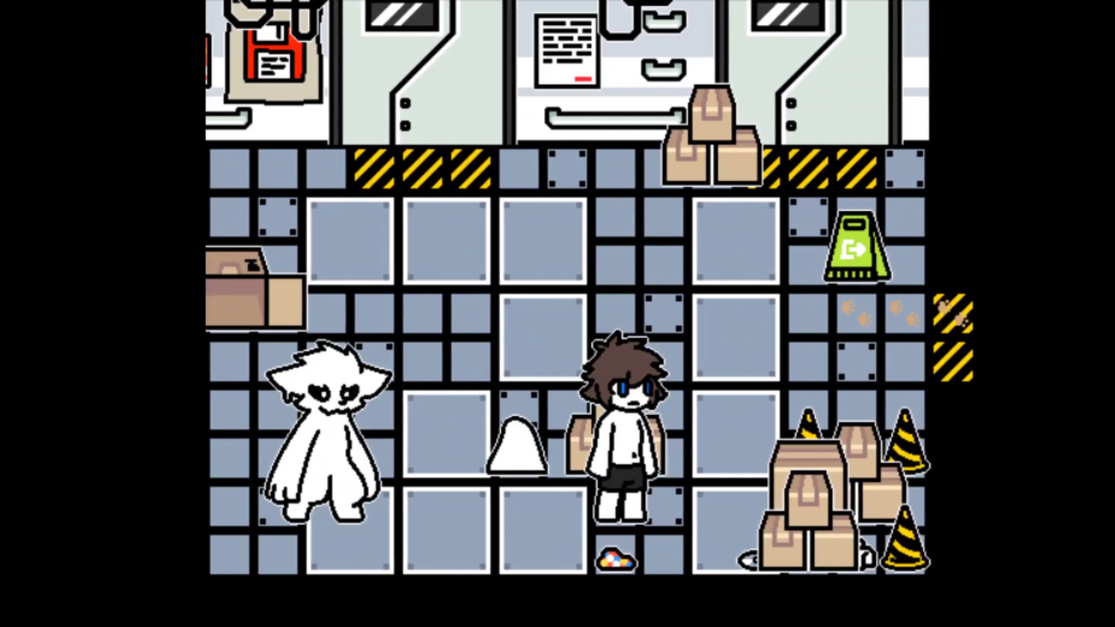
pyautogui.press('Up')
pyautogui.press('Right')
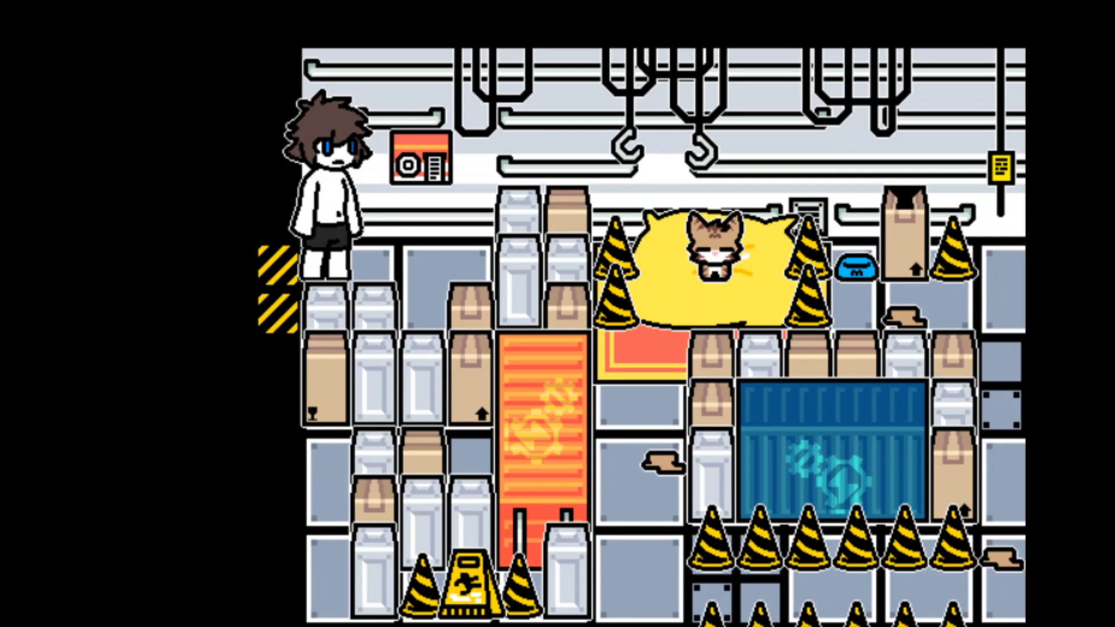
pyautogui.press('Right')
pyautogui.press('z')
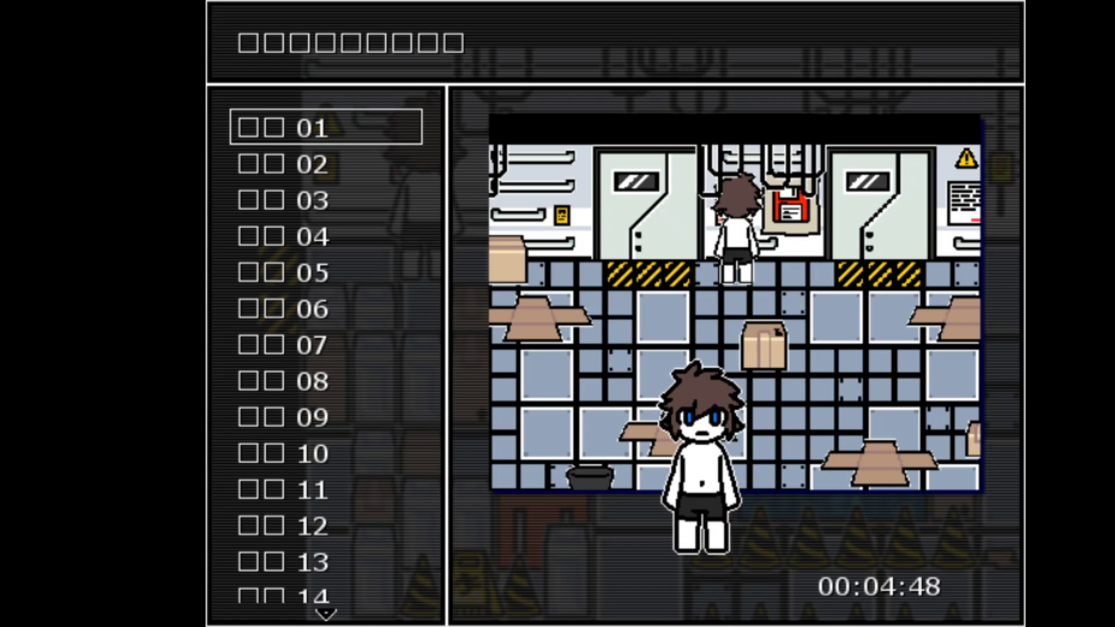
pyautogui.press('Down')
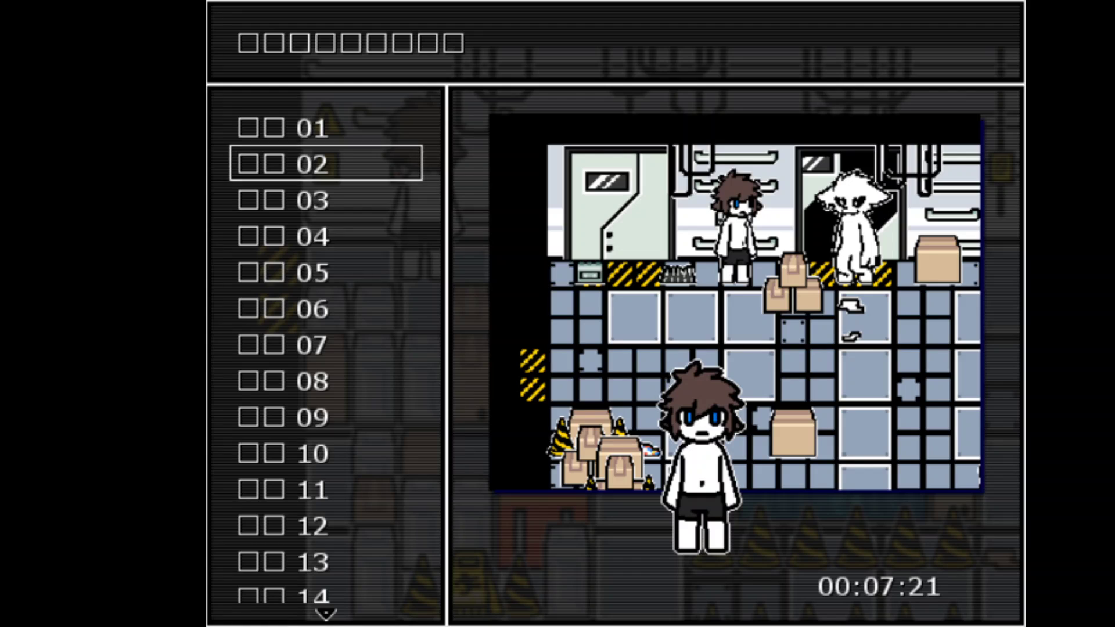
pyautogui.press('x')
pyautogui.press('Down')
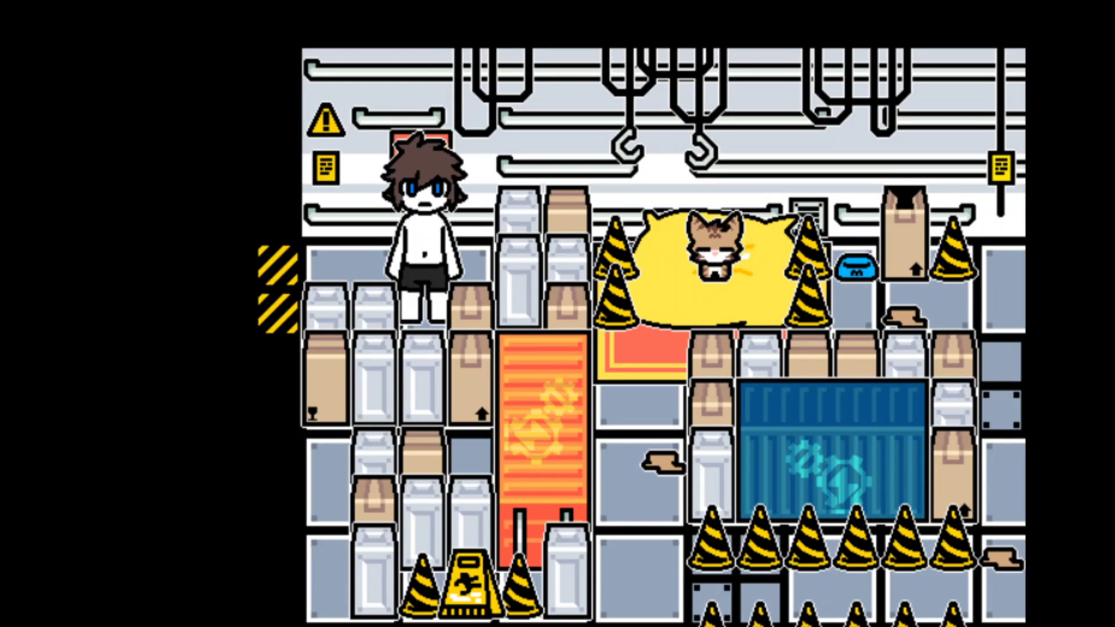
pyautogui.press('Up')
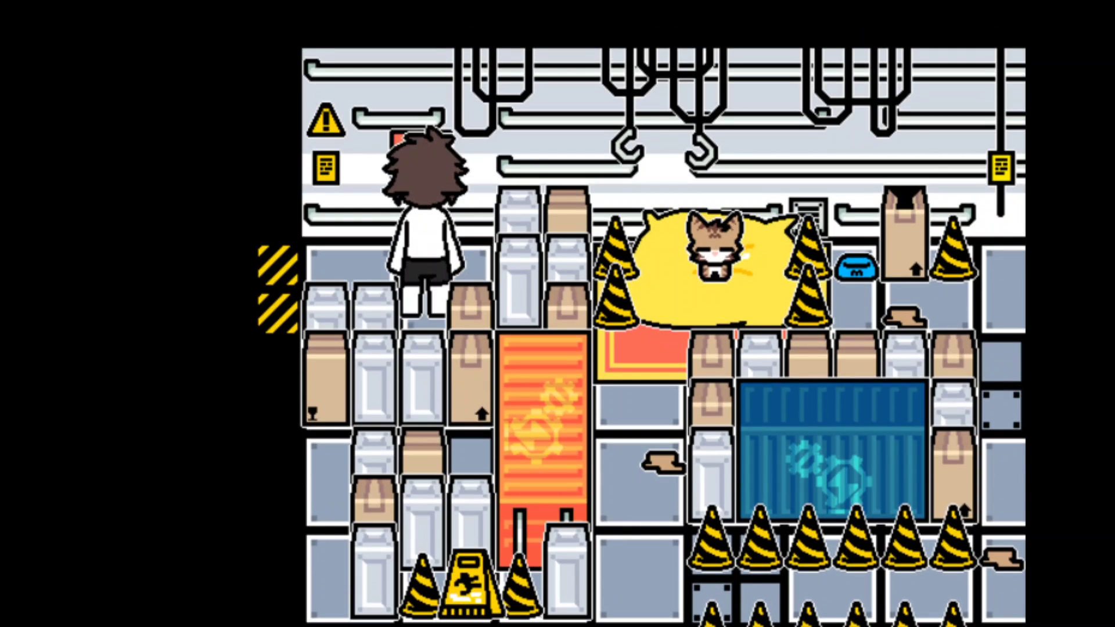
pyautogui.press('Right')
pyautogui.press('Down')
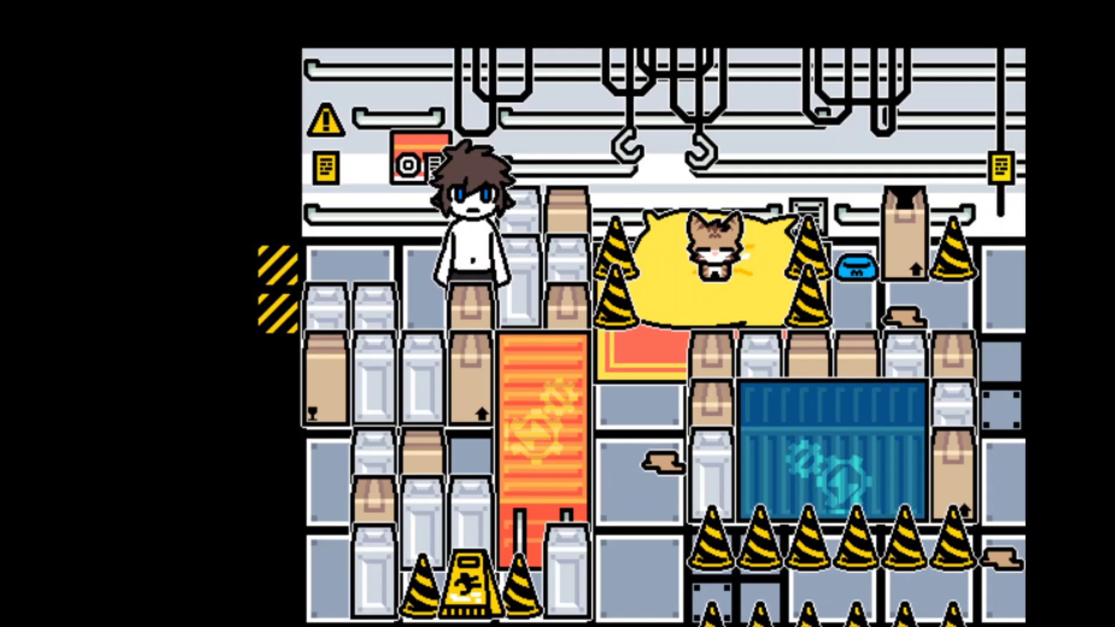
pyautogui.press('Left')
pyautogui.press('Right')
pyautogui.press('Left')
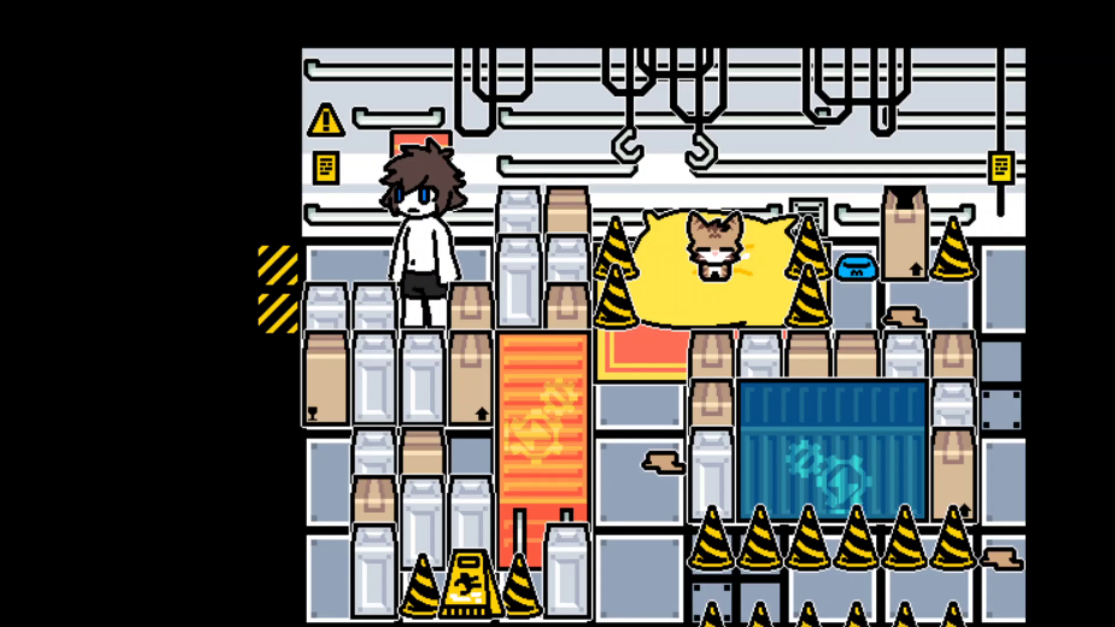
pyautogui.press('Right')
pyautogui.press('Up')
pyautogui.press('Left')
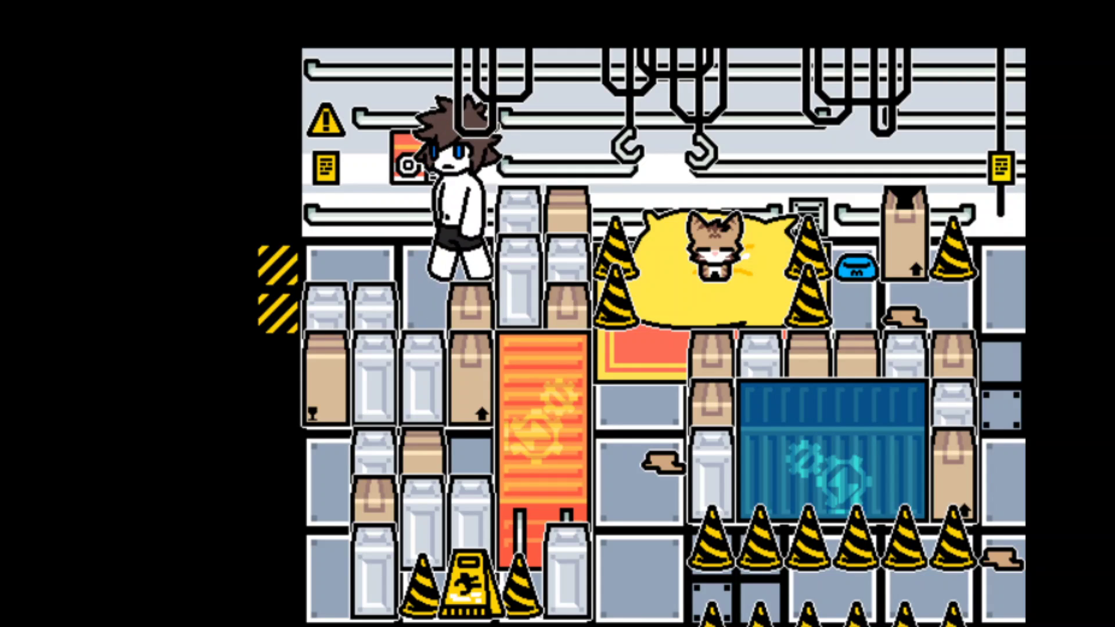
pyautogui.press('Right')
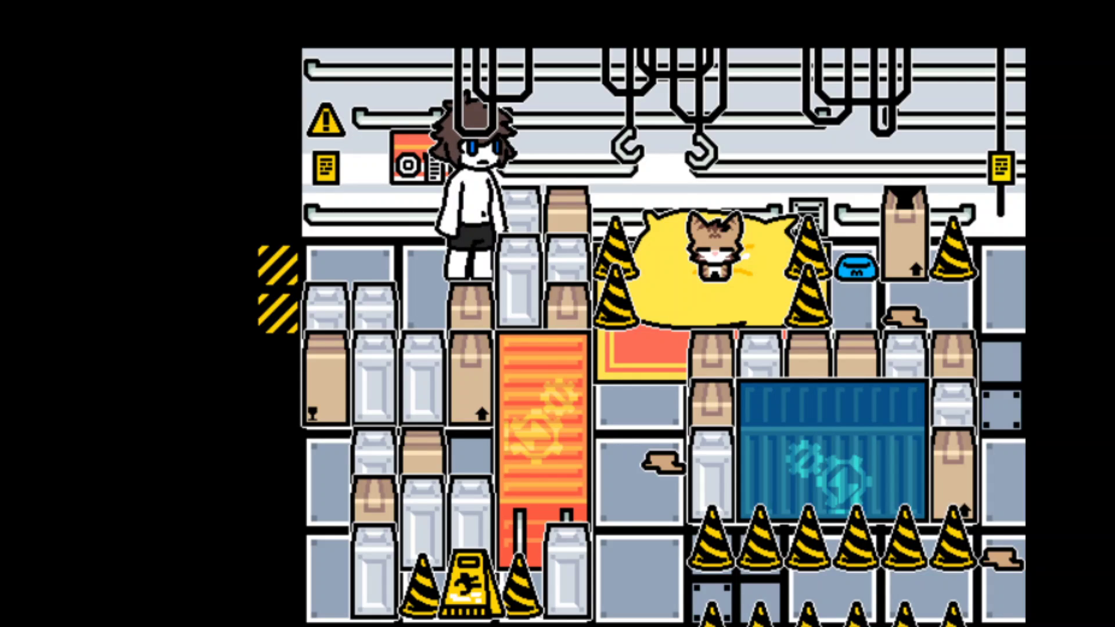
pyautogui.press('Left')
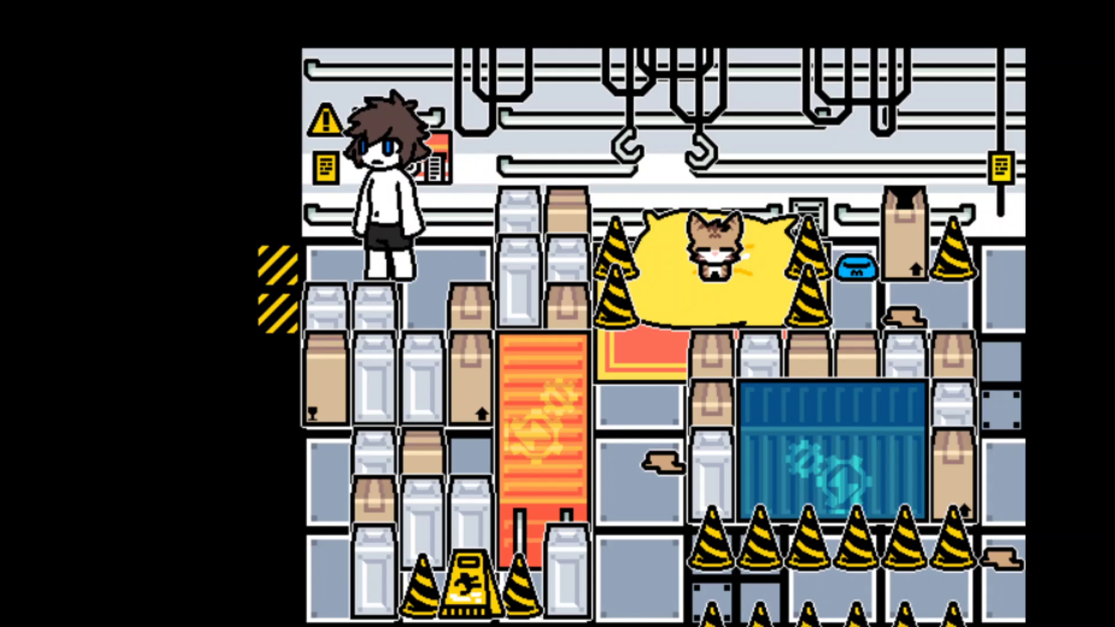
pyautogui.press('Right')
pyautogui.press('Up')
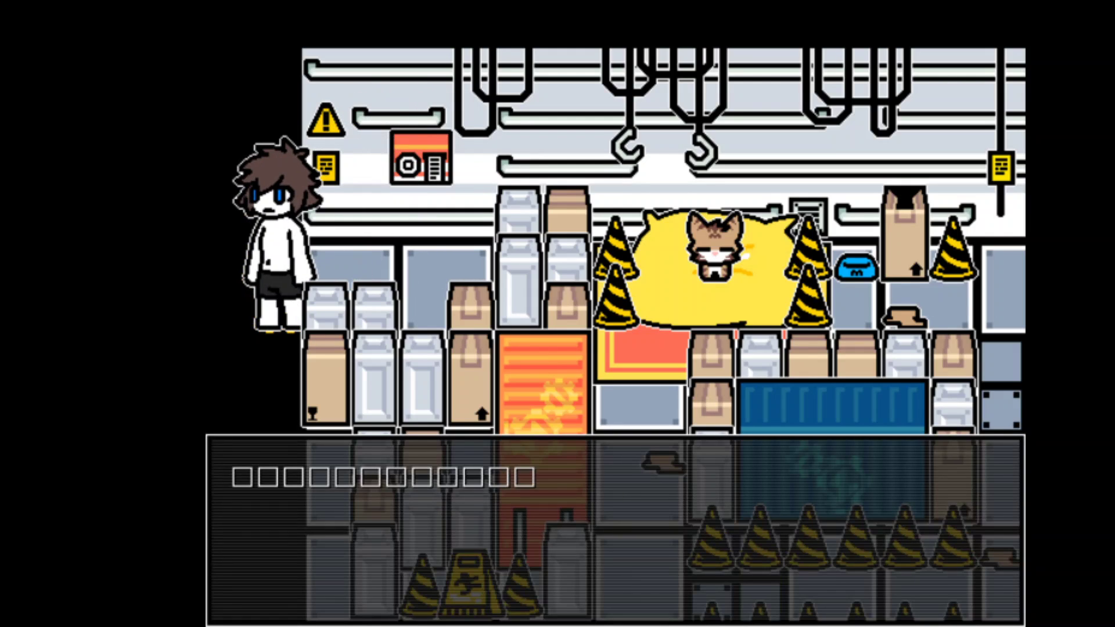
pyautogui.press('Return')
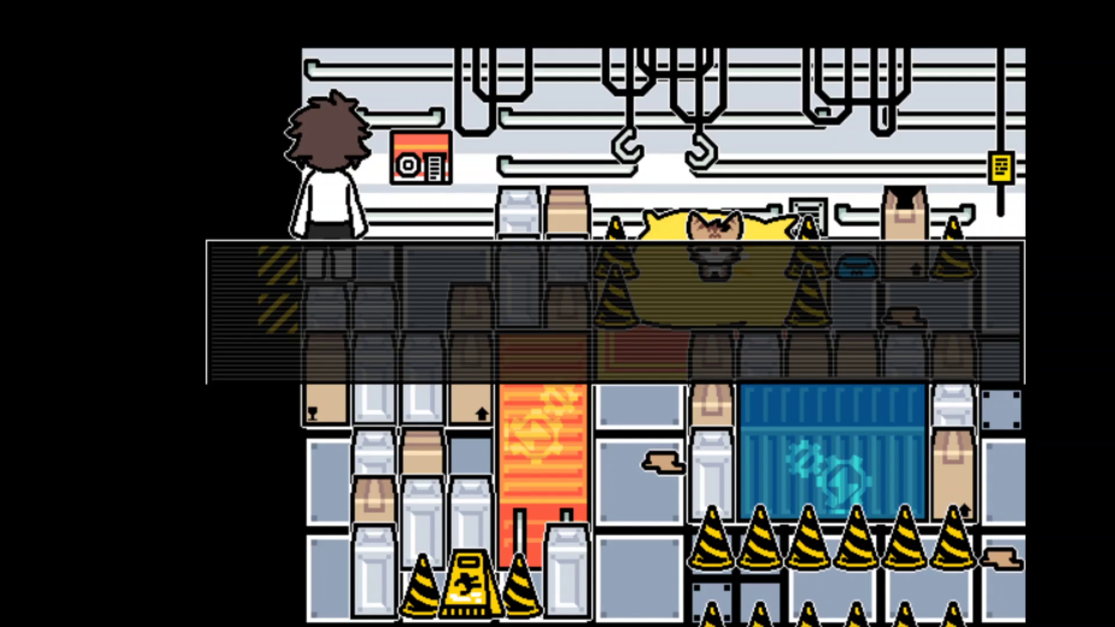
pyautogui.press('Return')
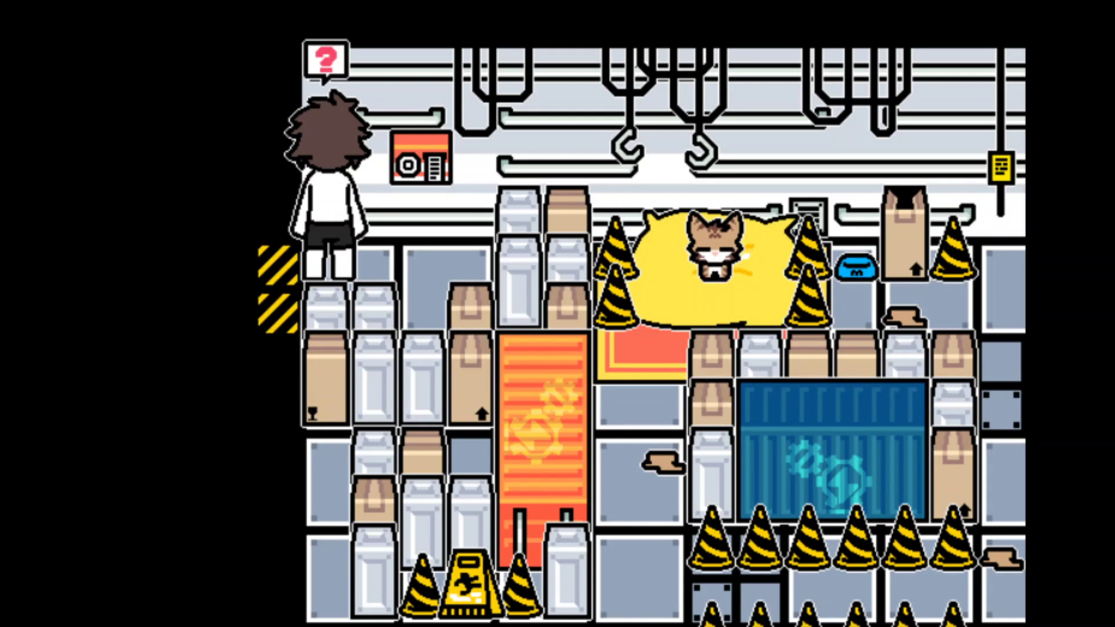
pyautogui.press('Return')
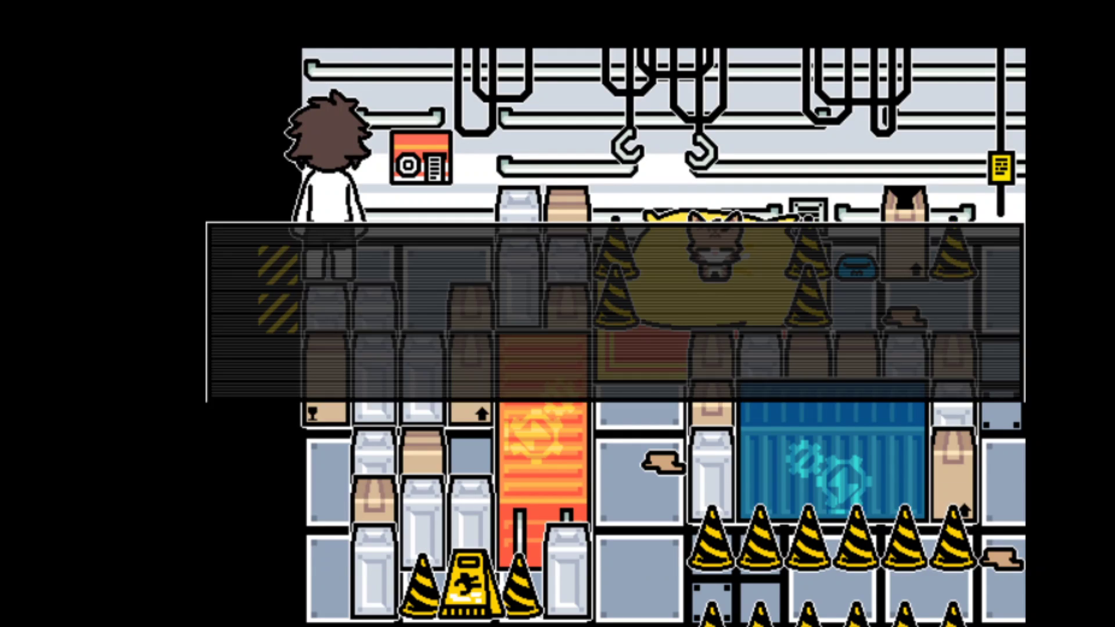
pyautogui.press('Return')
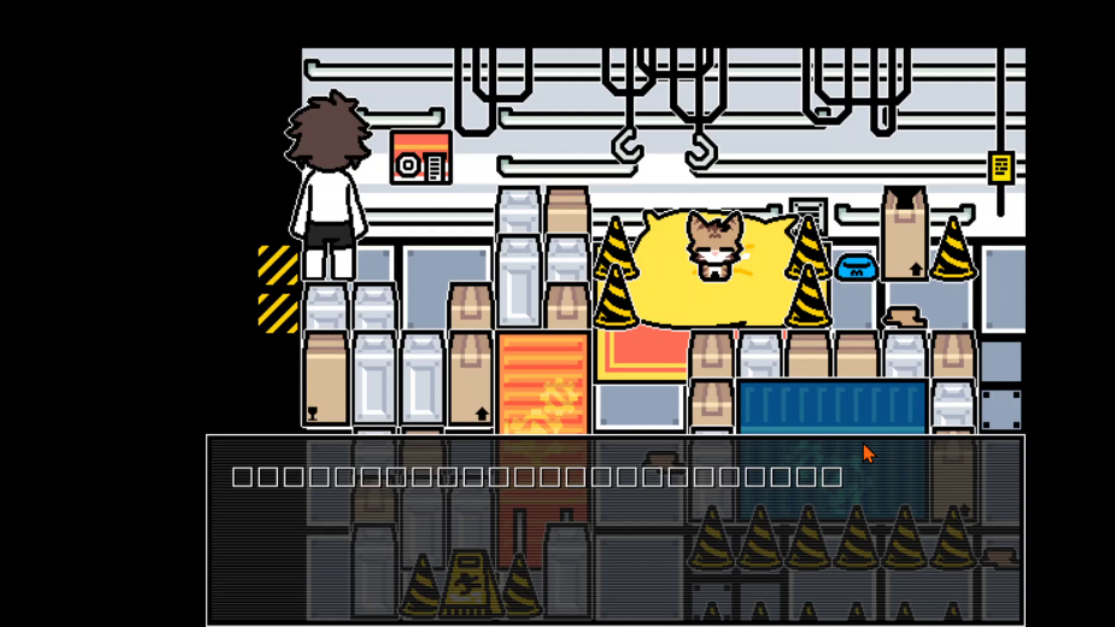
pyautogui.press('Return')
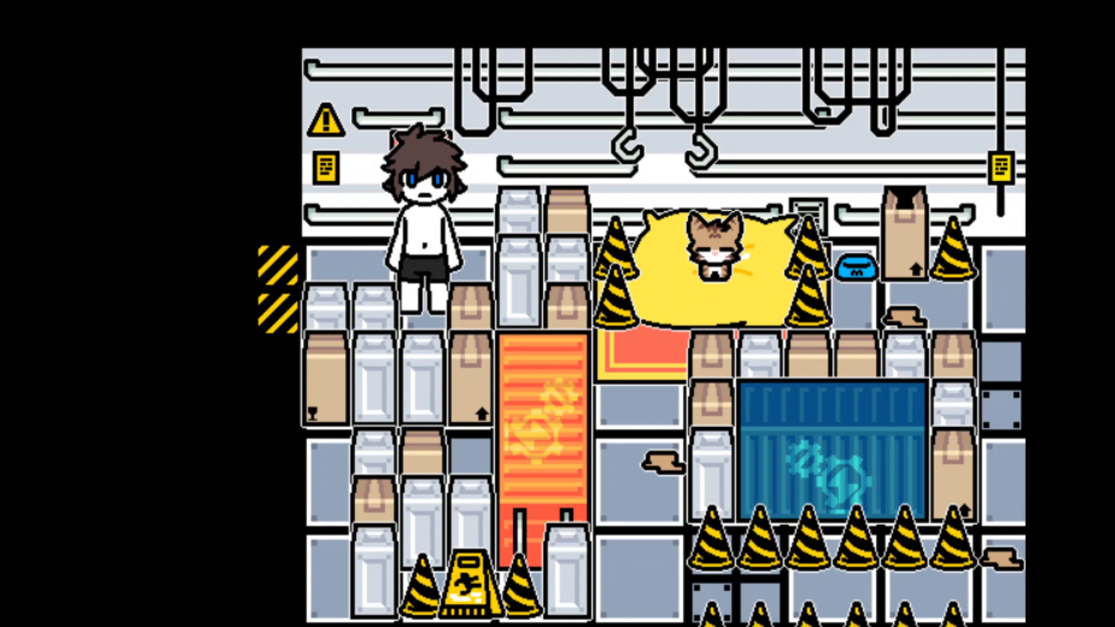
# - Walk down past the crates, right along the bottom row, then up between the cones toward the cat
pyautogui.press('Down')
pyautogui.press('Right')
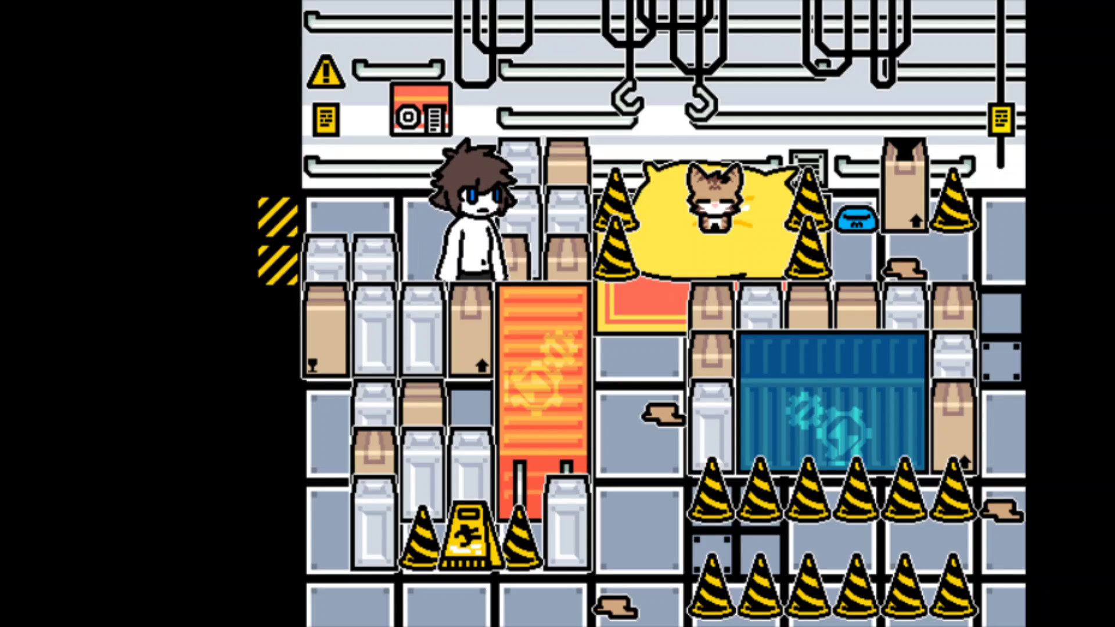
pyautogui.press('Down')
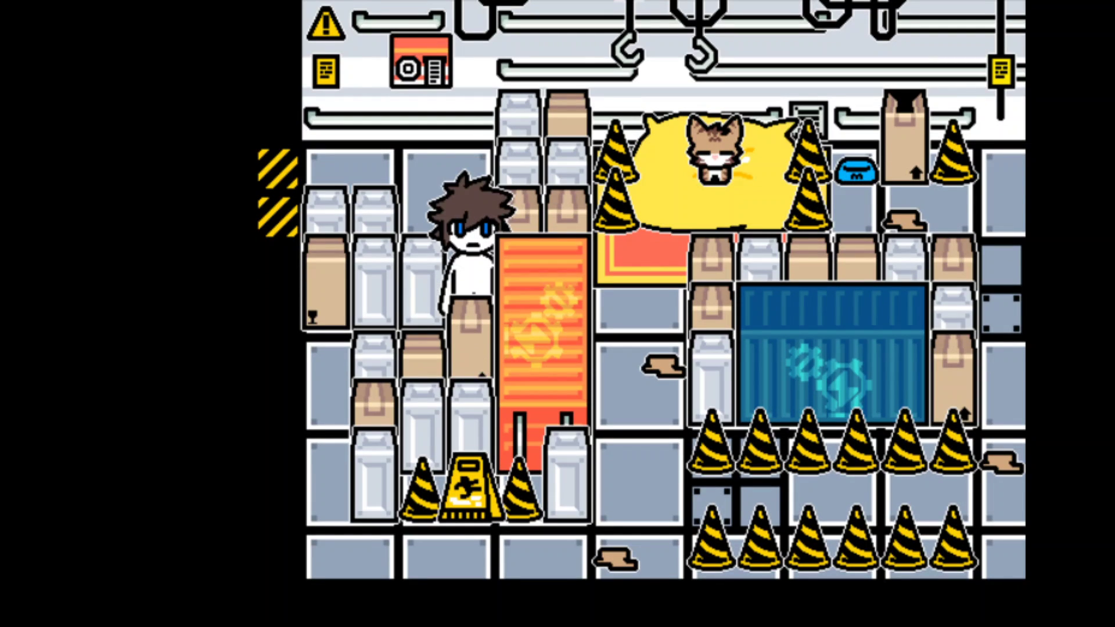
pyautogui.press('Left')
pyautogui.press('Down')
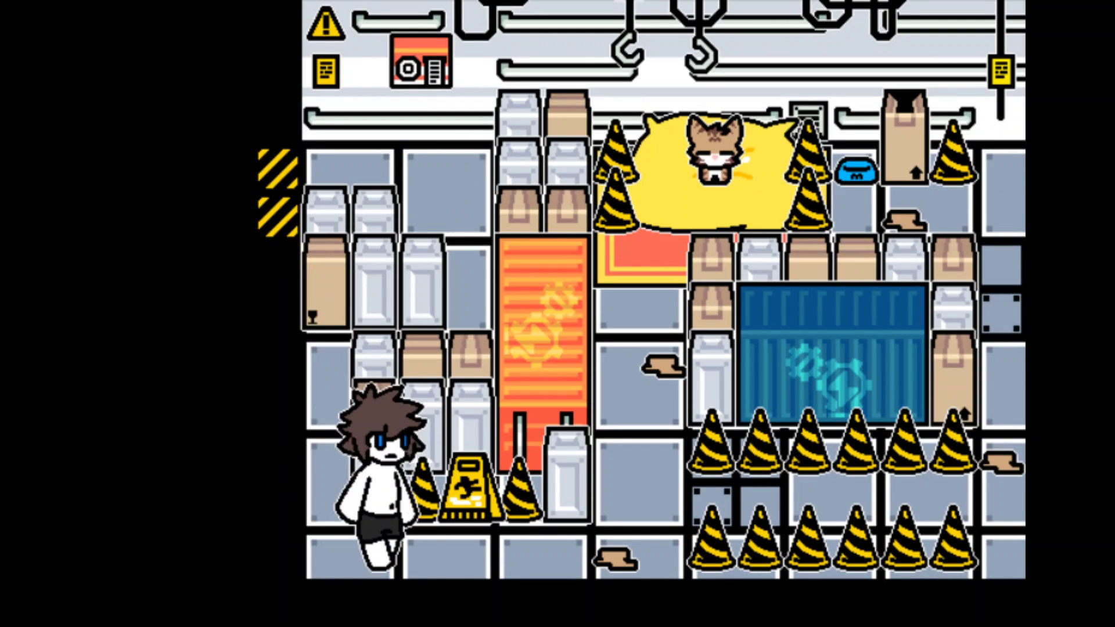
pyautogui.press('Right')
pyautogui.press('Right')
pyautogui.press('Right')
pyautogui.press('Right')
pyautogui.press('Right')
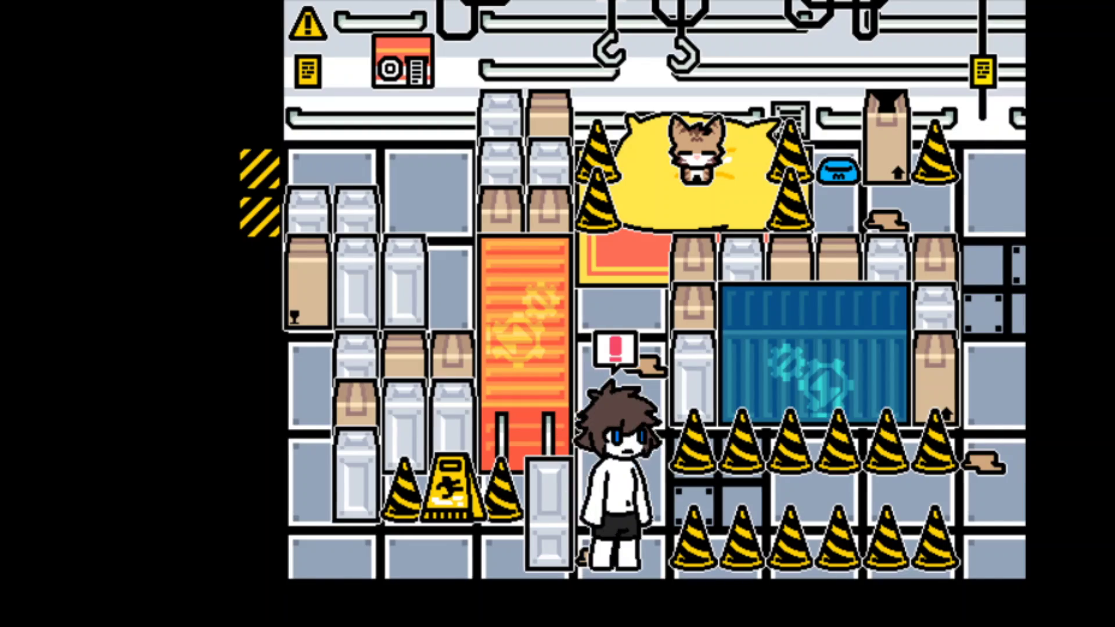
pyautogui.press('Up')
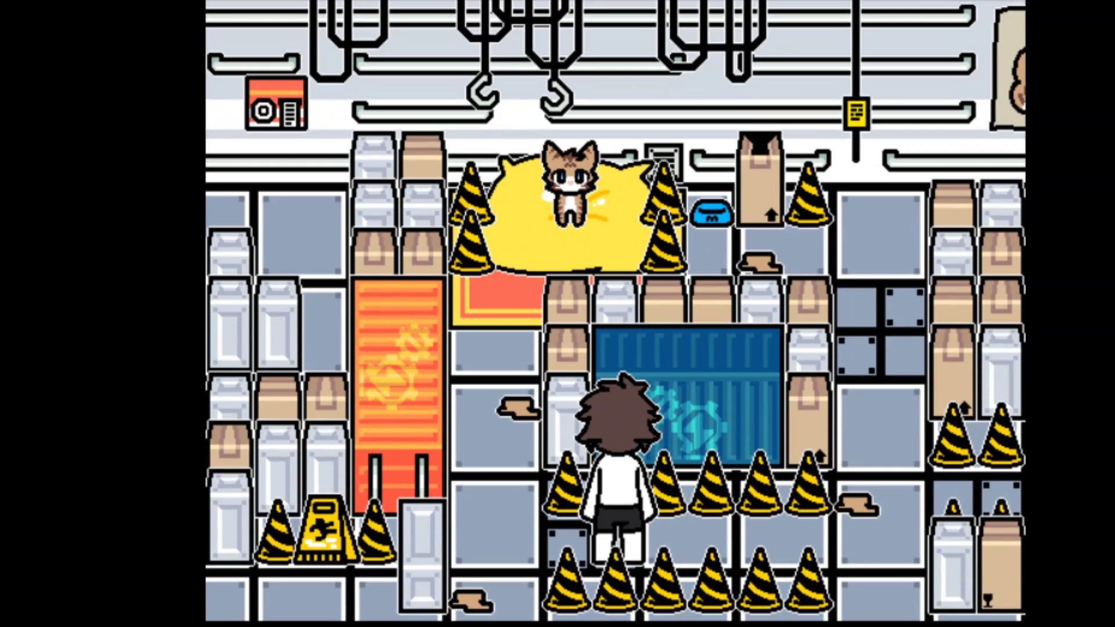